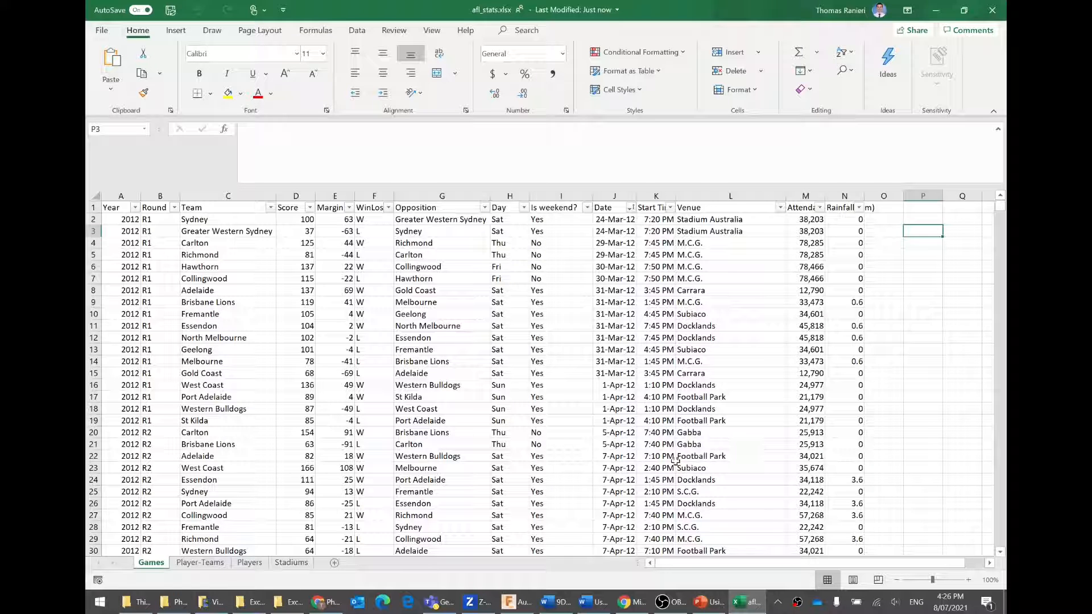
Sort the games table by the Date column from newest to oldest.
{"action": "left_click", "coordinate": [594, 230]}
{"action": "left_click", "coordinate": [613, 208]}
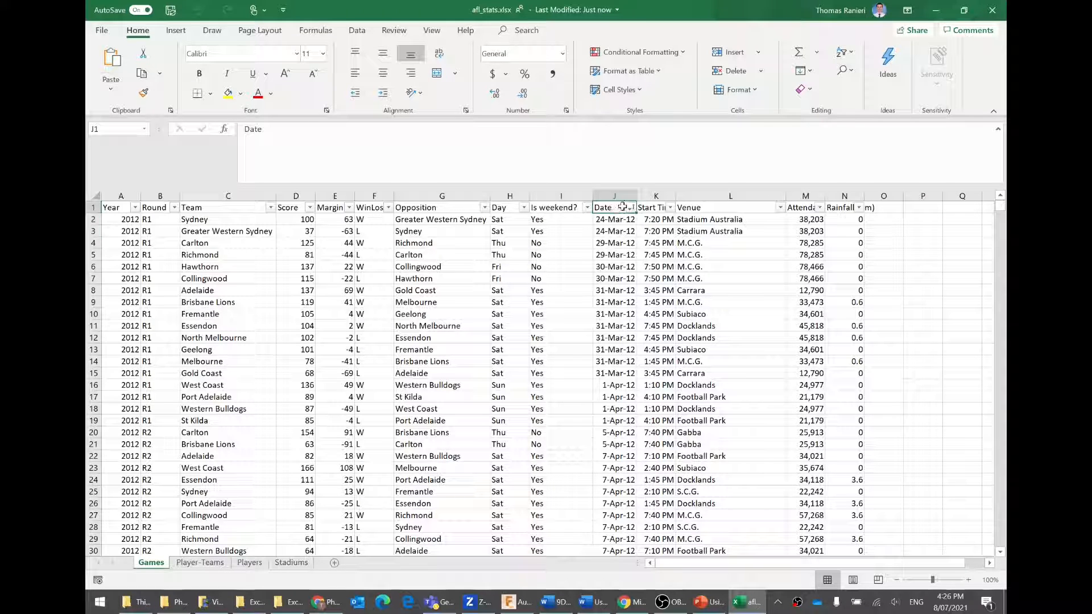
{"action": "left_click", "coordinate": [630, 208]}
{"action": "left_click", "coordinate": [629, 208]}
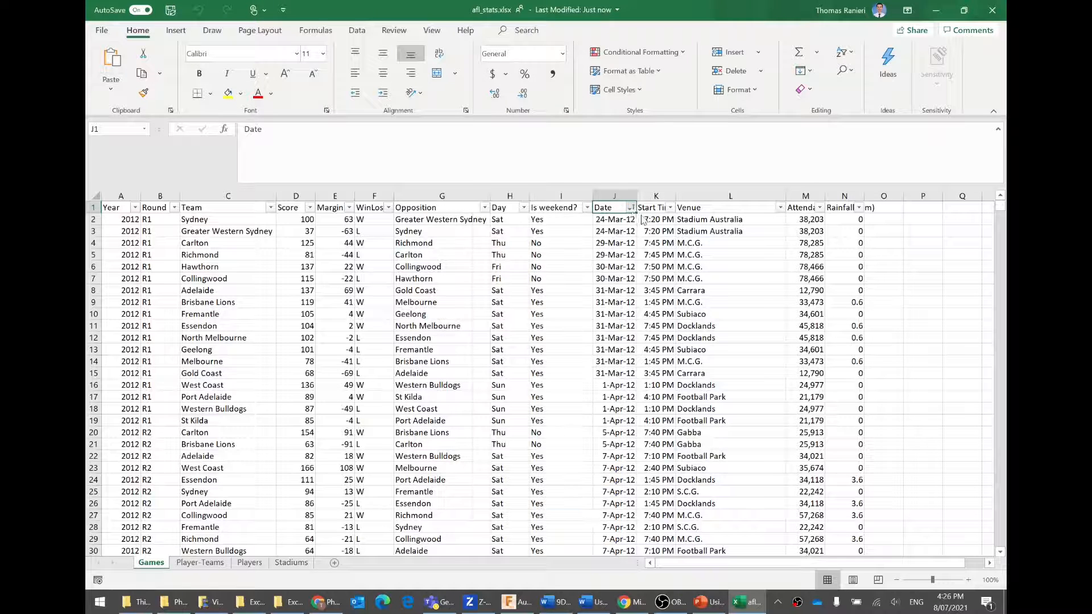
{"action": "left_click", "coordinate": [630, 208]}
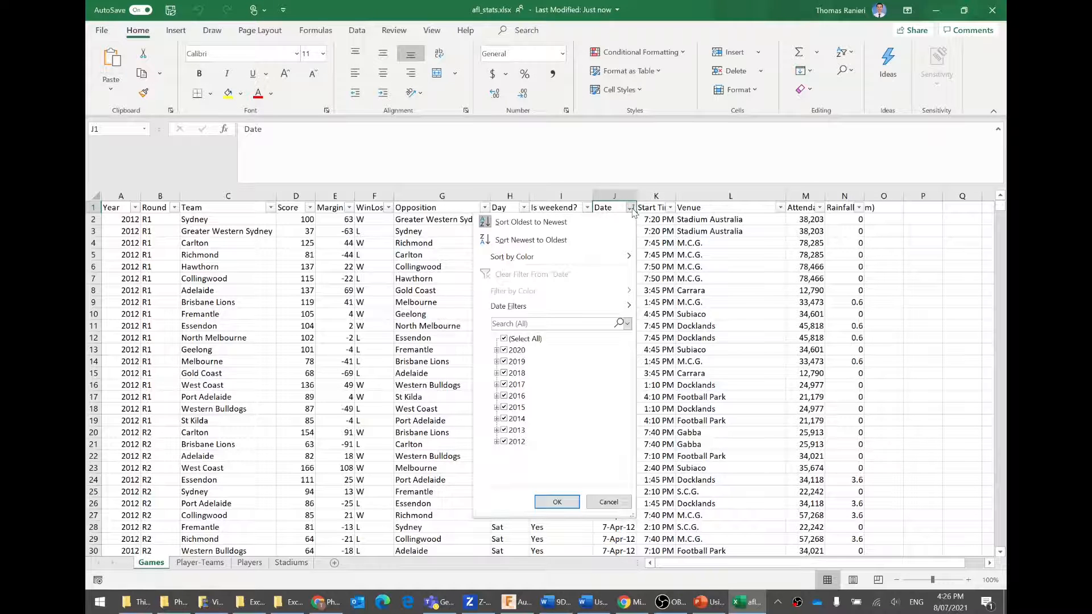
{"action": "left_click", "coordinate": [592, 246]}
Sort the games table by the Date column from oldest to newest.
{"action": "left_click", "coordinate": [629, 209]}
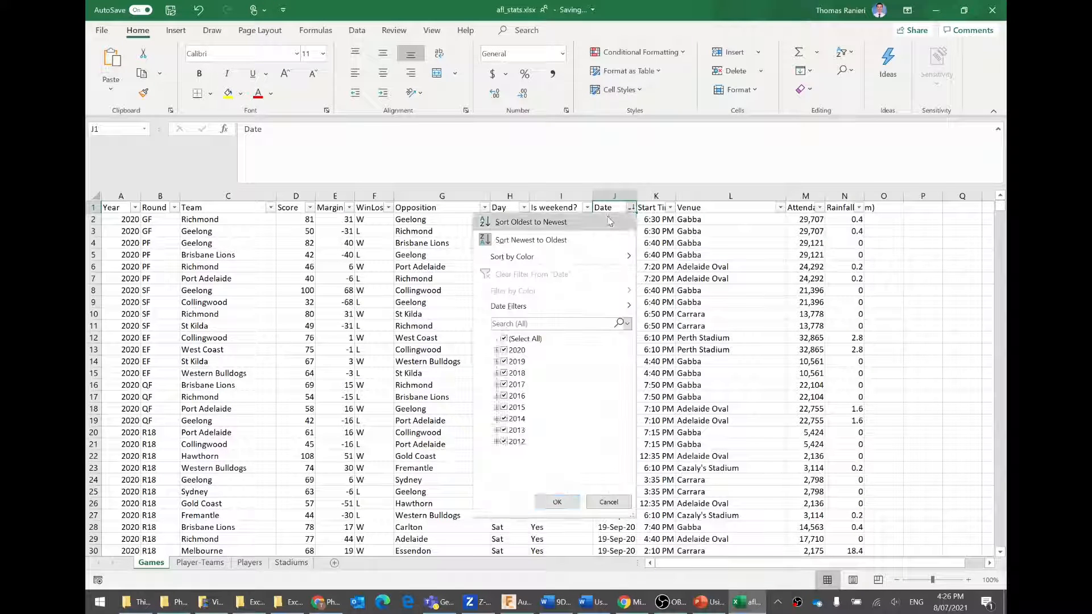
{"action": "left_click", "coordinate": [609, 222]}
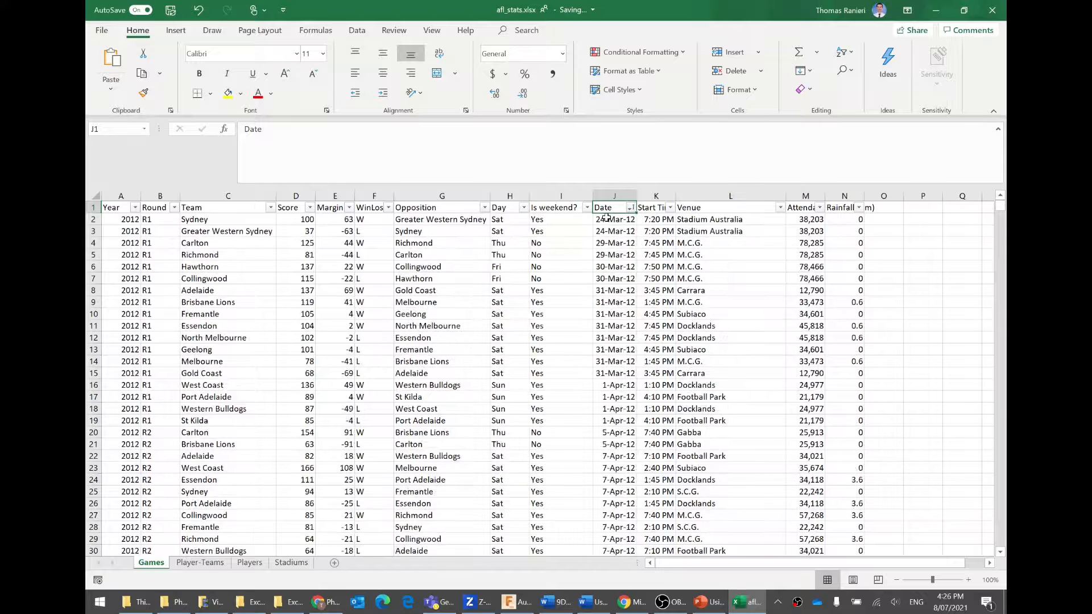
{"action": "left_click", "coordinate": [606, 222]}
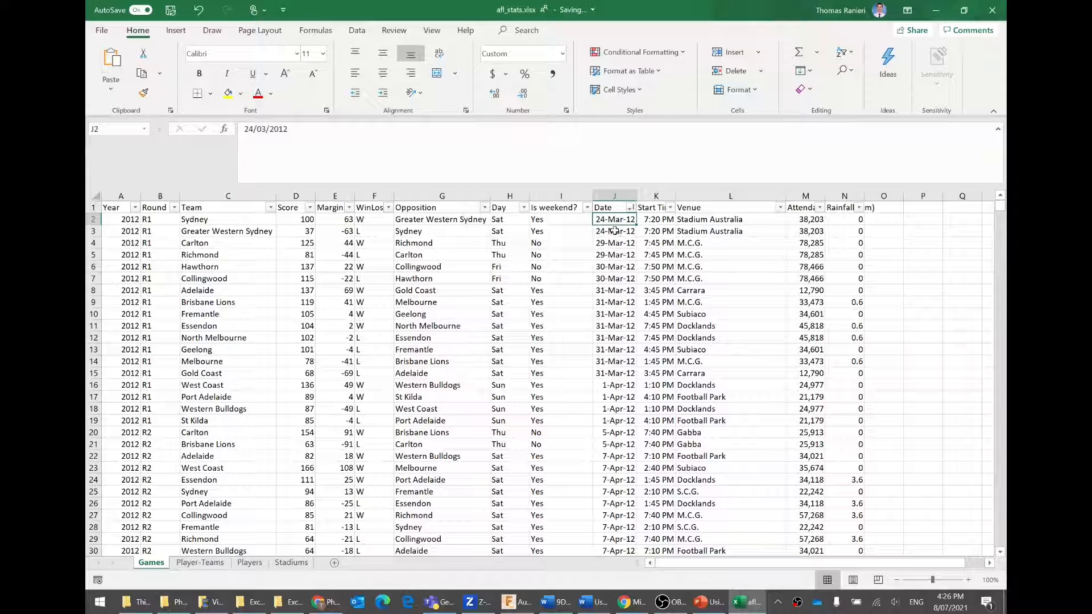
{"action": "left_click", "coordinate": [609, 194]}
{"action": "left_click", "coordinate": [617, 223]}
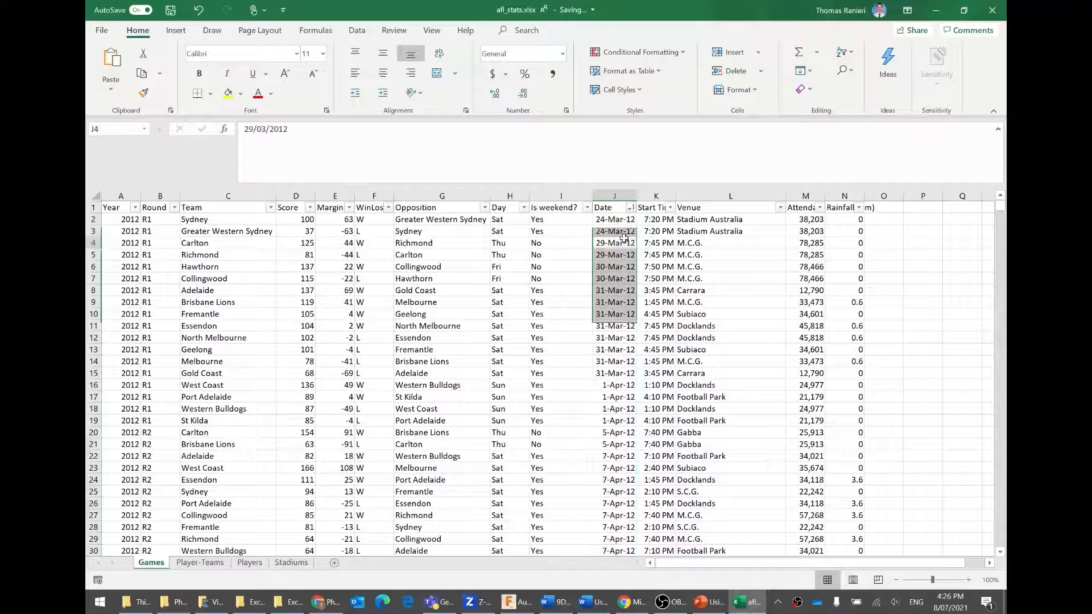
Narrow the Venue, Opposition, Team and Rainfall columns and widen the empty column P to fit a label.
{"action": "left_click", "coordinate": [925, 220]}
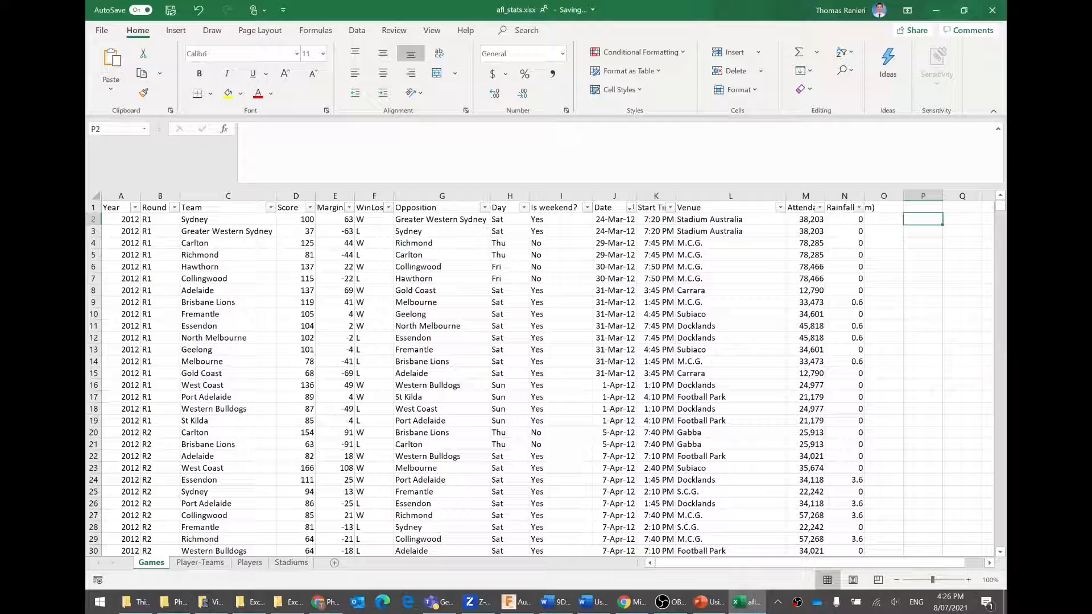
{"action": "left_click_drag", "start_coordinate": [785, 195], "coordinate": [758, 195]}
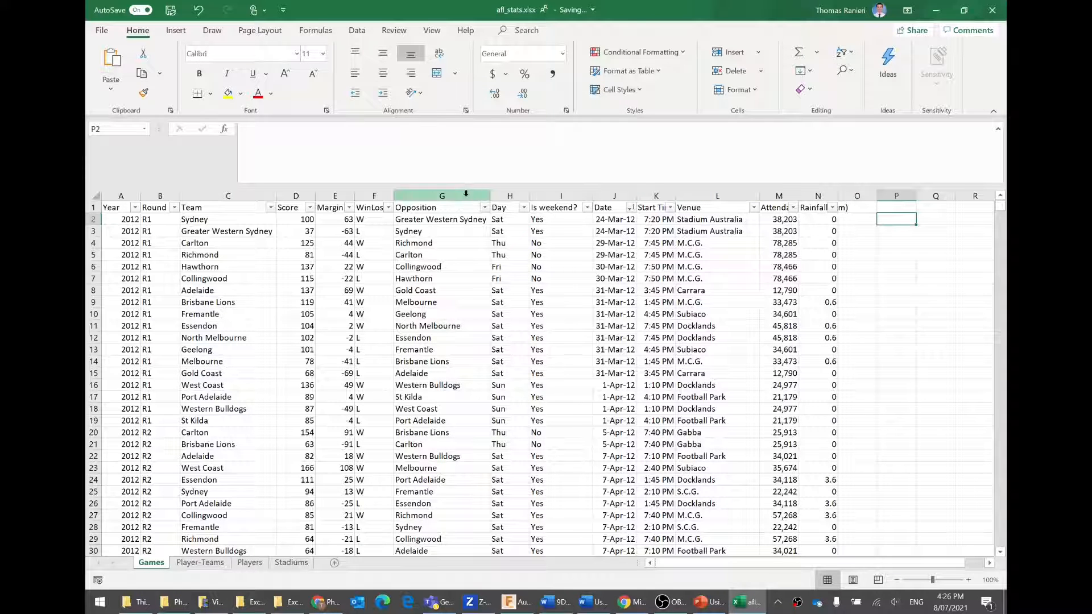
{"action": "left_click_drag", "start_coordinate": [490, 196], "coordinate": [470, 196]}
{"action": "left_click_drag", "start_coordinate": [275, 197], "coordinate": [250, 197]}
{"action": "left_click_drag", "start_coordinate": [791, 196], "coordinate": [785, 196]}
{"action": "left_click", "coordinate": [852, 230]}
{"action": "left_click", "coordinate": [855, 220]}
{"action": "left_click_drag", "start_coordinate": [867, 196], "coordinate": [920, 196]}
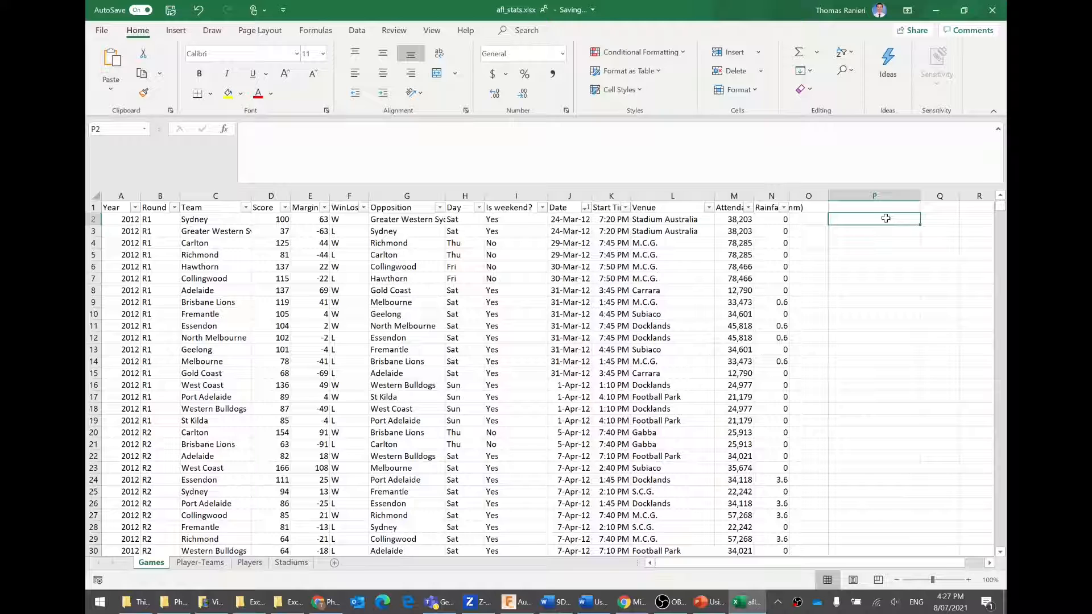
Enter the label "Earliest game" in cell P2.
{"action": "type", "text": "Earliest gam"}
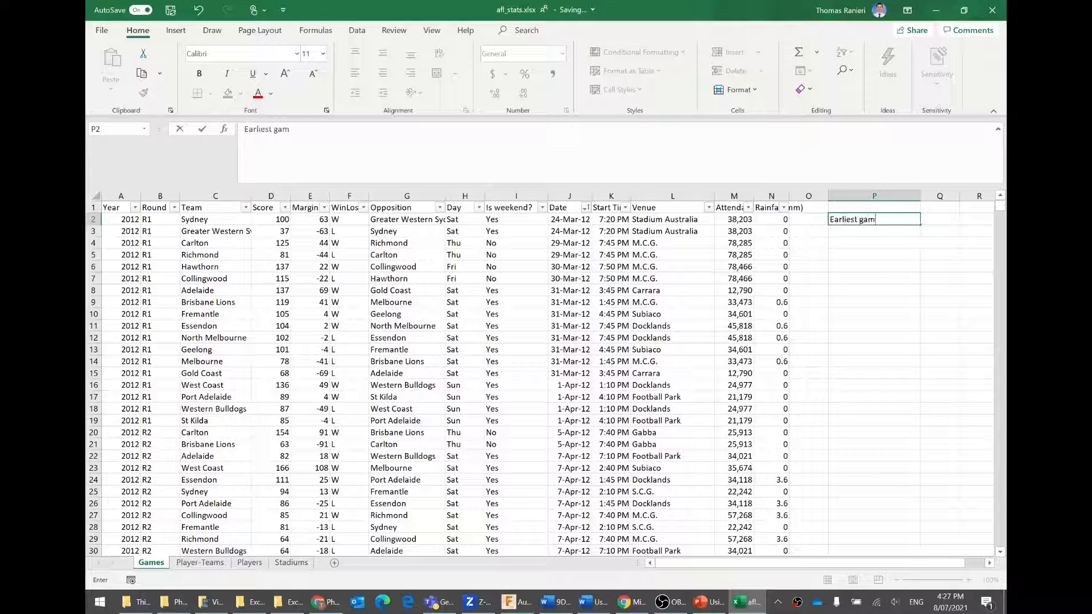
{"action": "type", "text": "e"}
{"action": "key", "text": "ctrl+Return"}
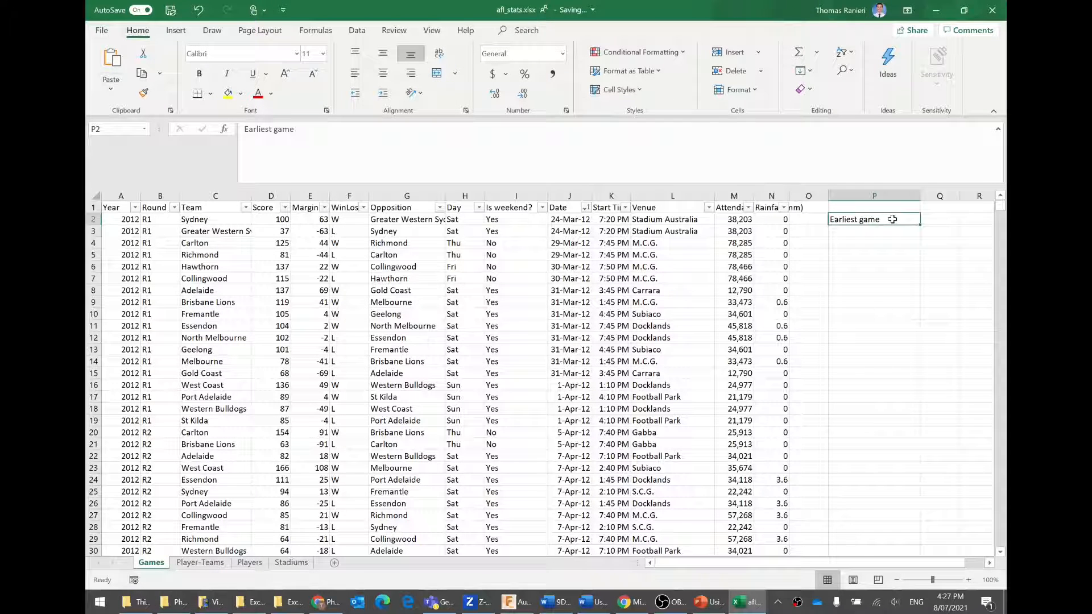
Enter a trial formula in cell Q2 that finds the lowest of the first scores, =MIN(D2:D12).
{"action": "left_click", "coordinate": [929, 219]}
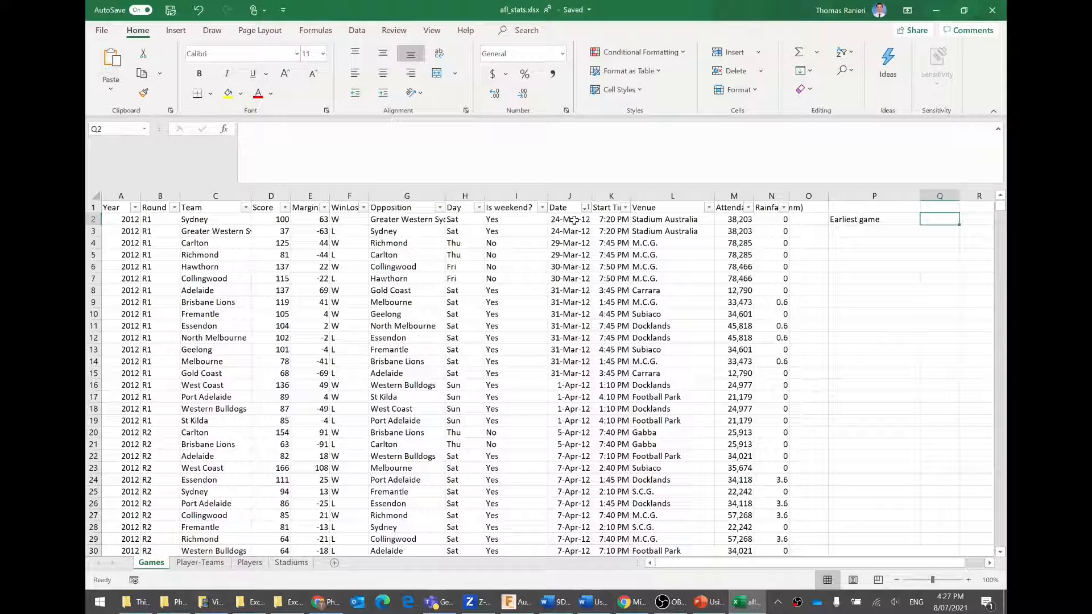
{"action": "type", "text": "=min"}
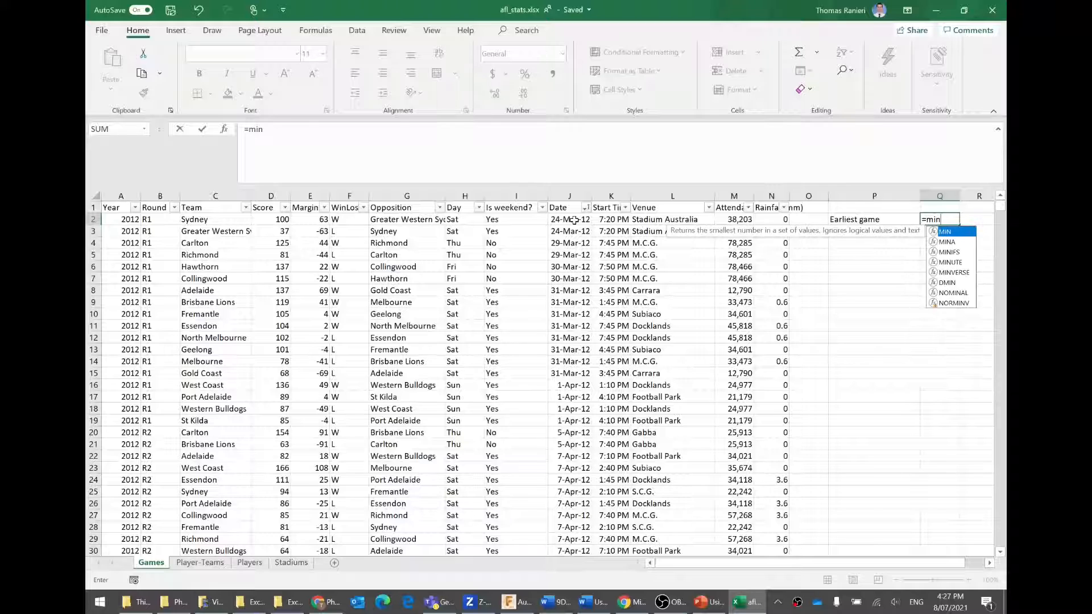
{"action": "type", "text": "("}
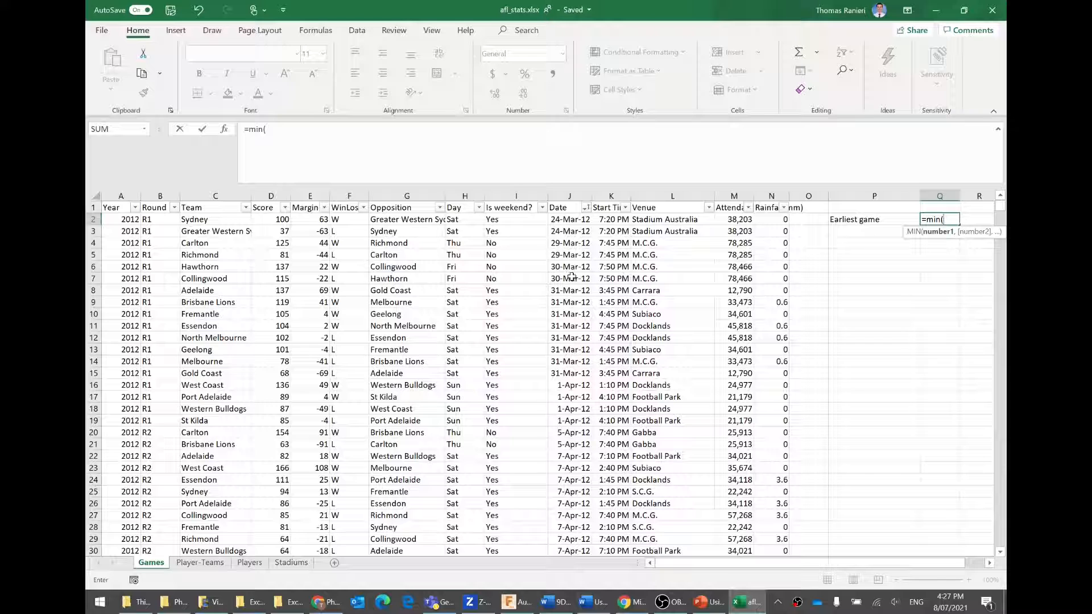
{"action": "left_click_drag", "start_coordinate": [571, 314], "coordinate": [570, 479]}
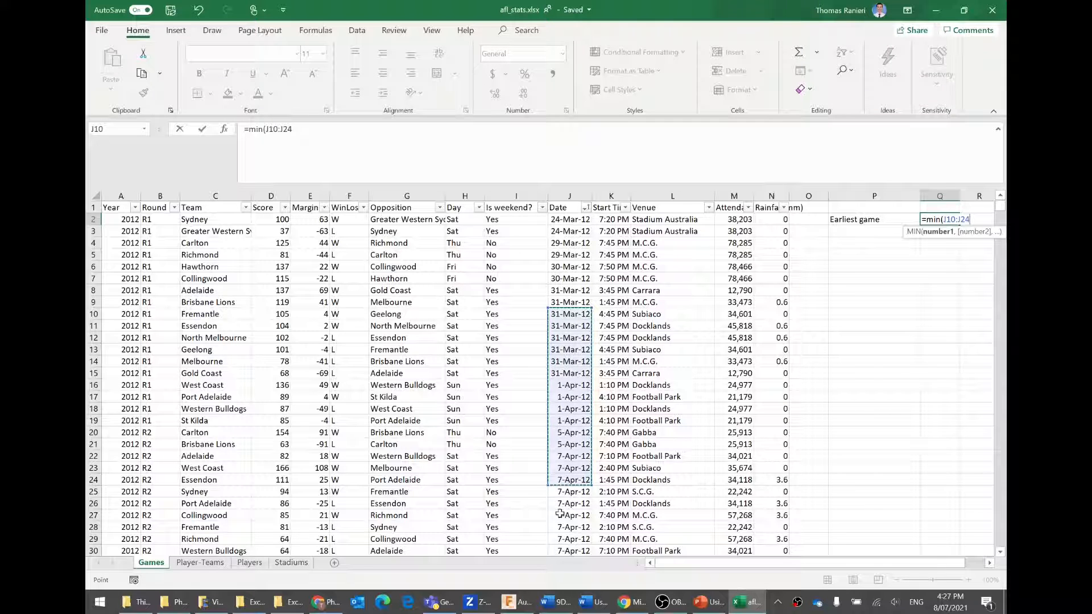
{"action": "left_click_drag", "start_coordinate": [265, 129], "coordinate": [292, 130]}
{"action": "key", "text": "BackSpace"}
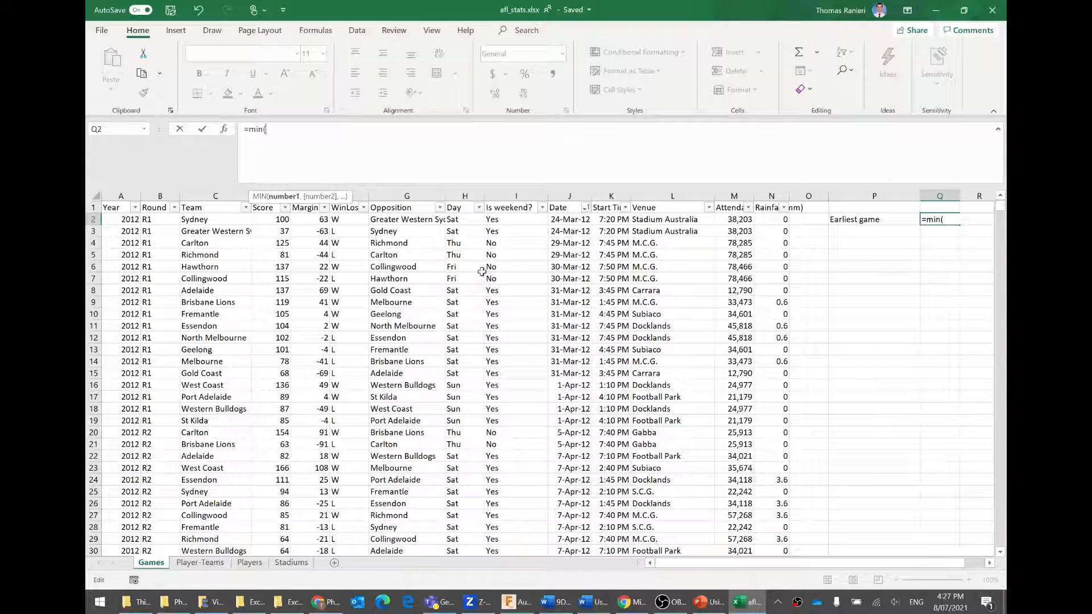
{"action": "left_click_drag", "start_coordinate": [266, 222], "coordinate": [270, 338]}
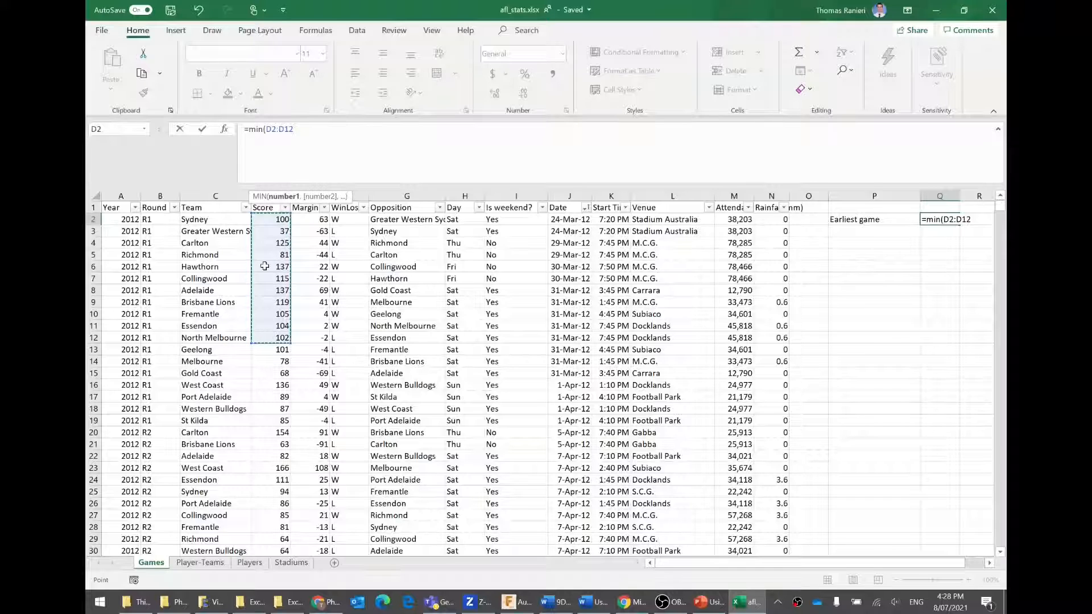
{"action": "type", "text": ")"}
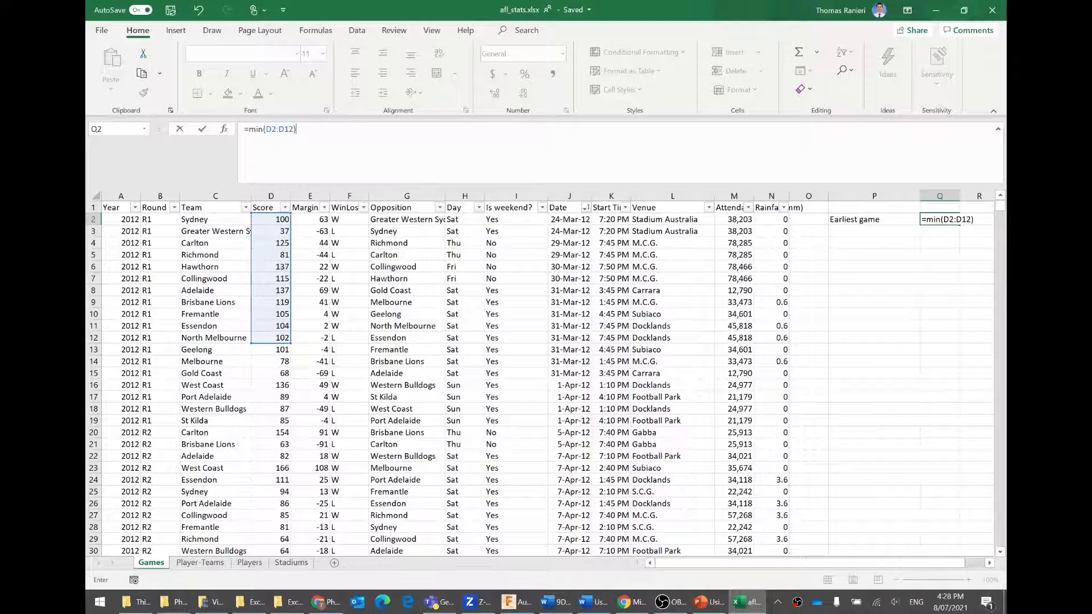
{"action": "key", "text": "Return"}
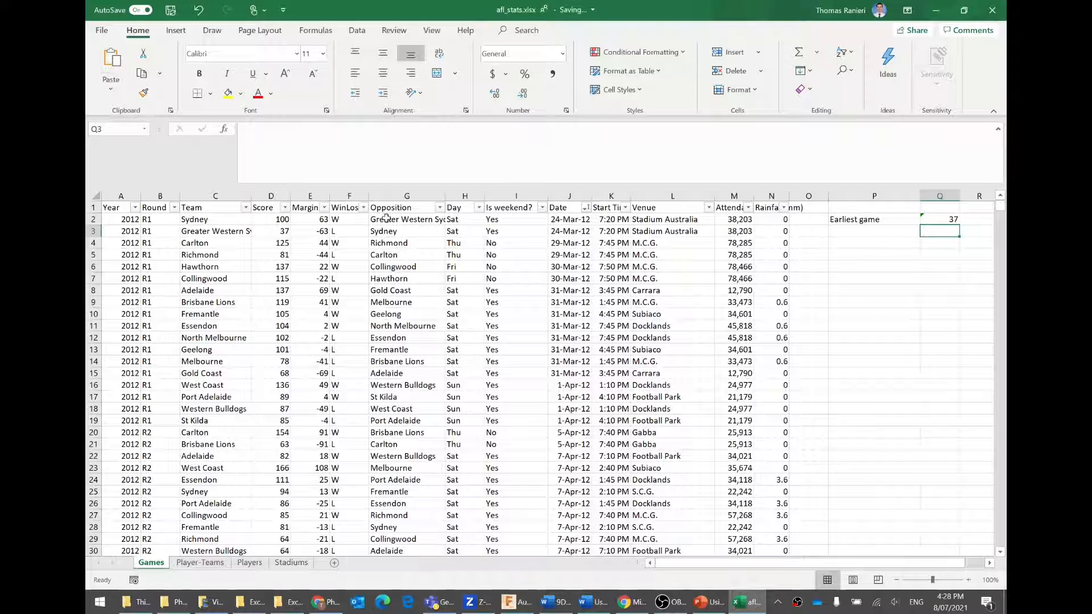
Replace the formula in Q2 with =MIN(J:J) to find the earliest date in the whole Date column.
{"action": "double_click", "coordinate": [922, 221]}
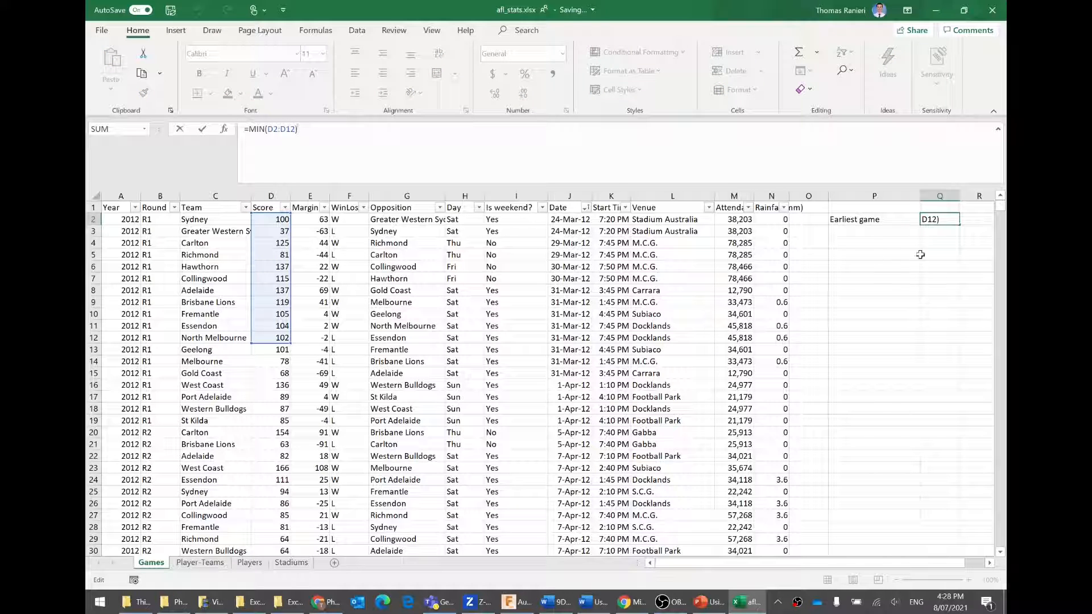
{"action": "left_click", "coordinate": [936, 245]}
{"action": "left_click", "coordinate": [937, 221]}
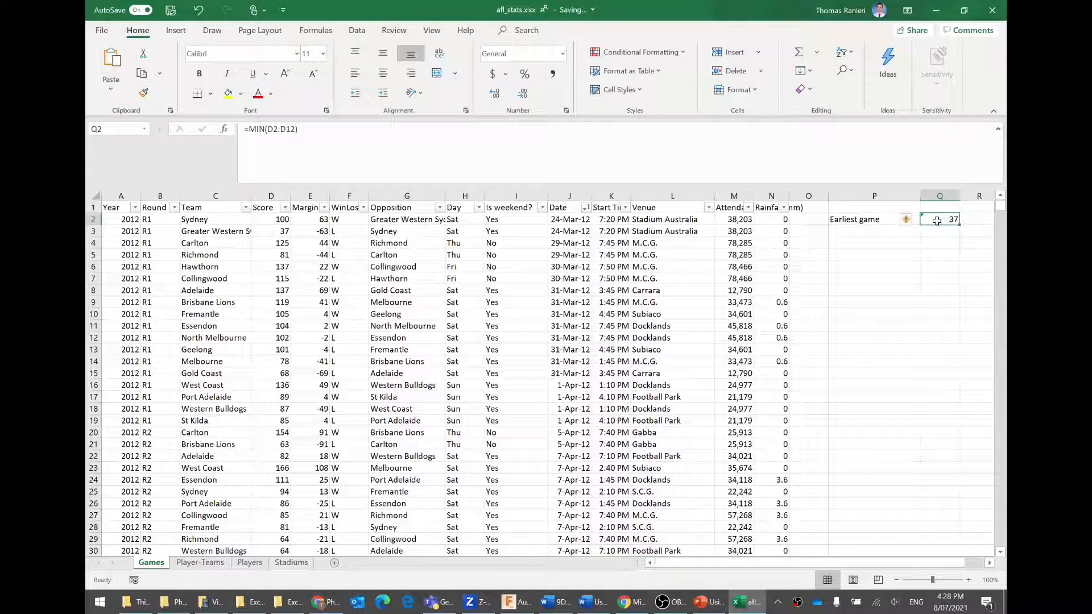
{"action": "key", "text": "Delete"}
{"action": "type", "text": "=min"}
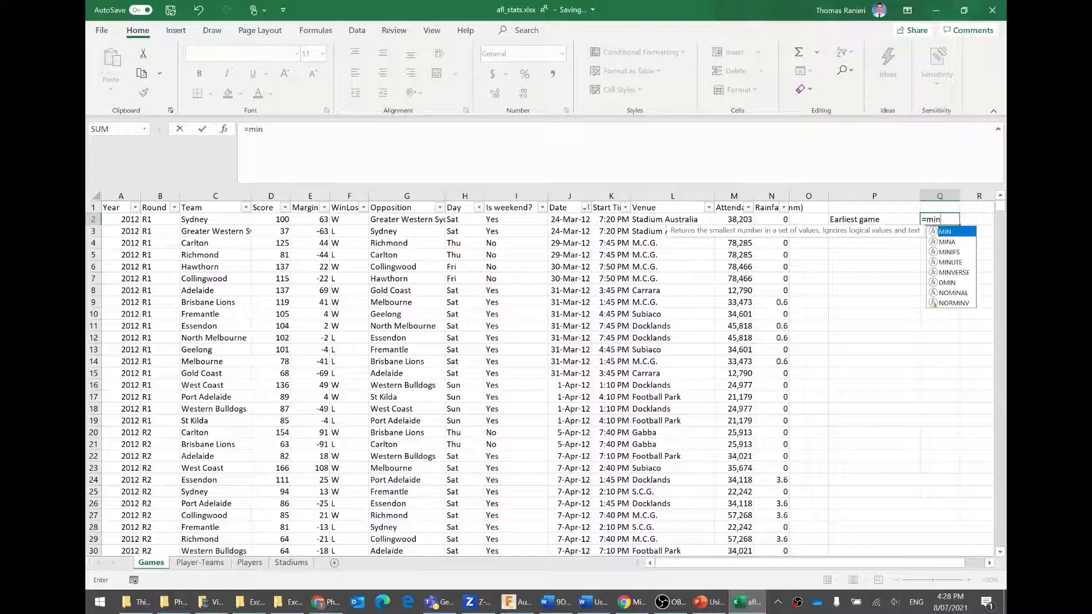
{"action": "type", "text": "("}
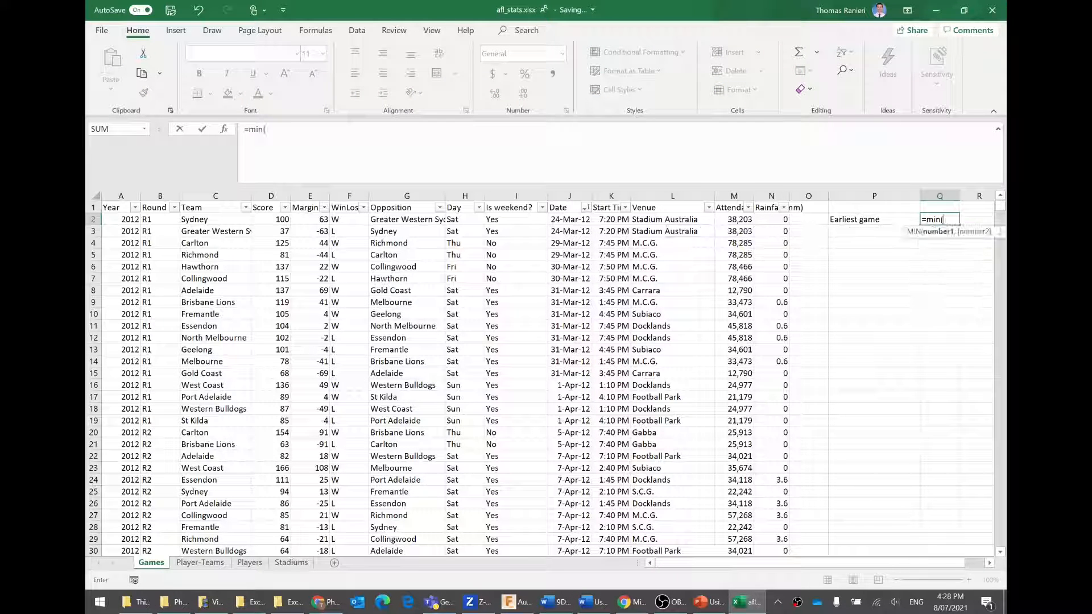
{"action": "left_click", "coordinate": [566, 193]}
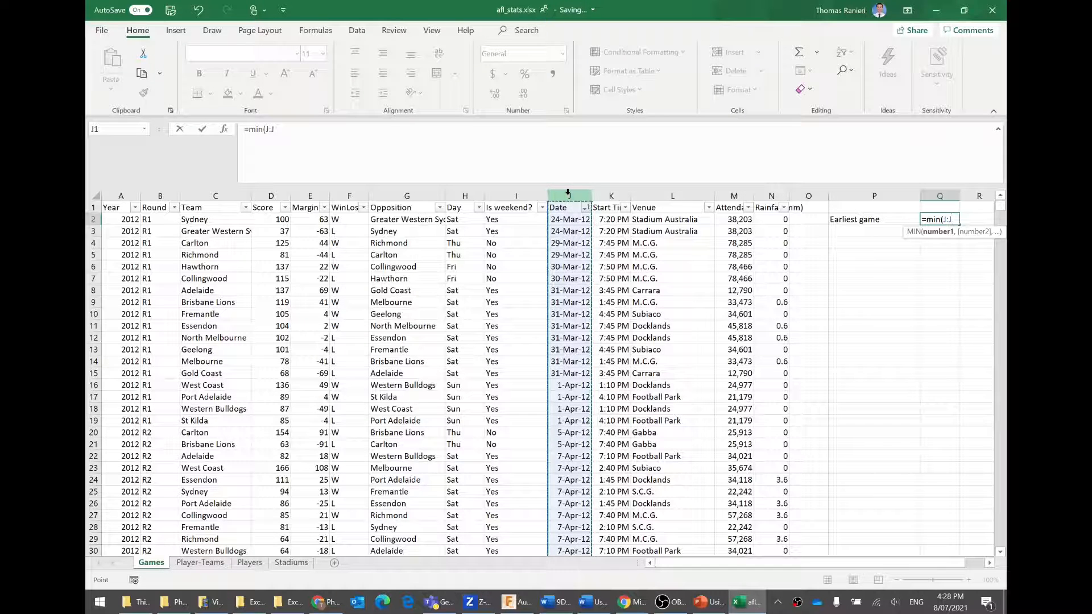
{"action": "type", "text": ")"}
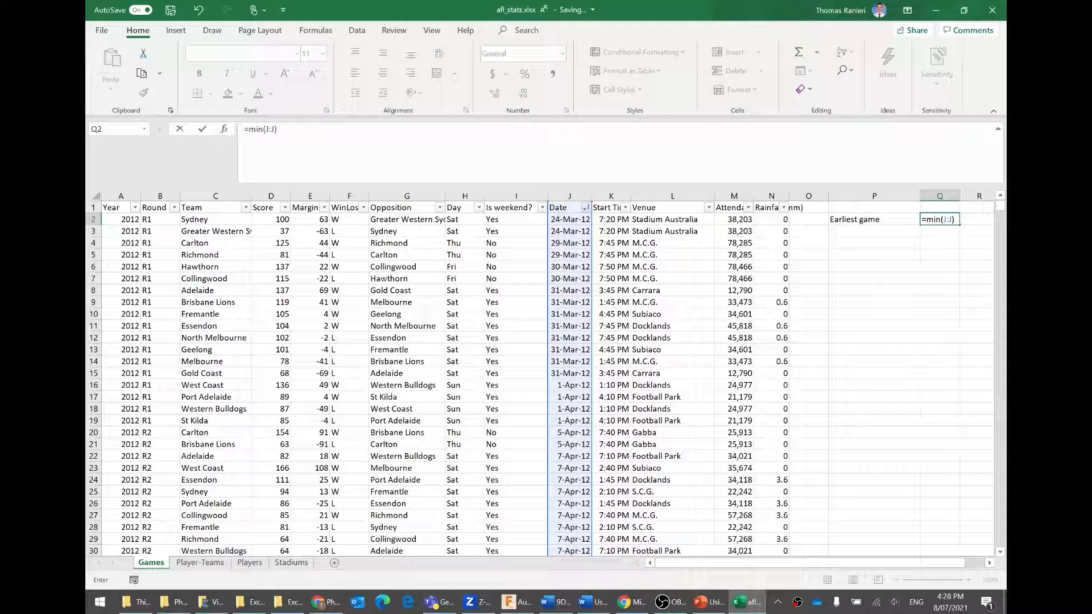
{"action": "key", "text": "Return"}
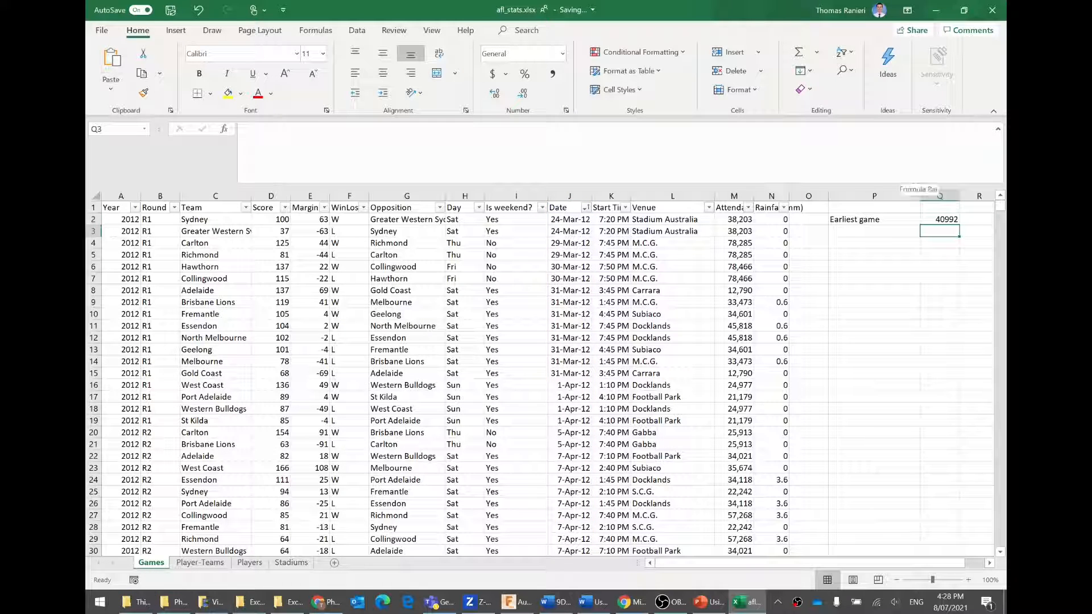
Format the earliest game result in Q2 as Short Date.
{"action": "left_click", "coordinate": [940, 221]}
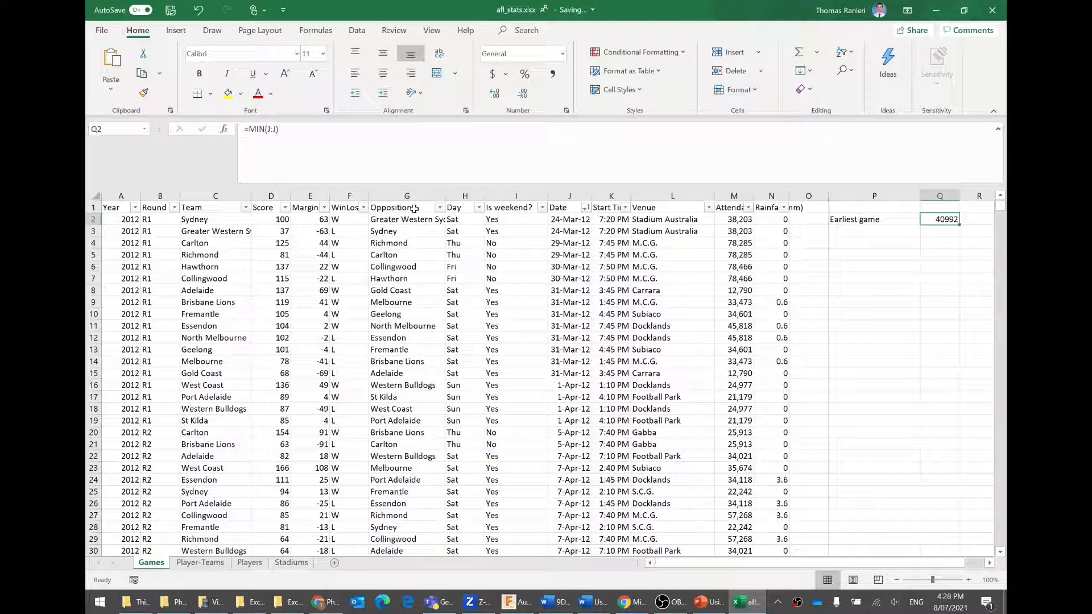
{"action": "left_click_drag", "start_coordinate": [557, 413], "coordinate": [569, 339]}
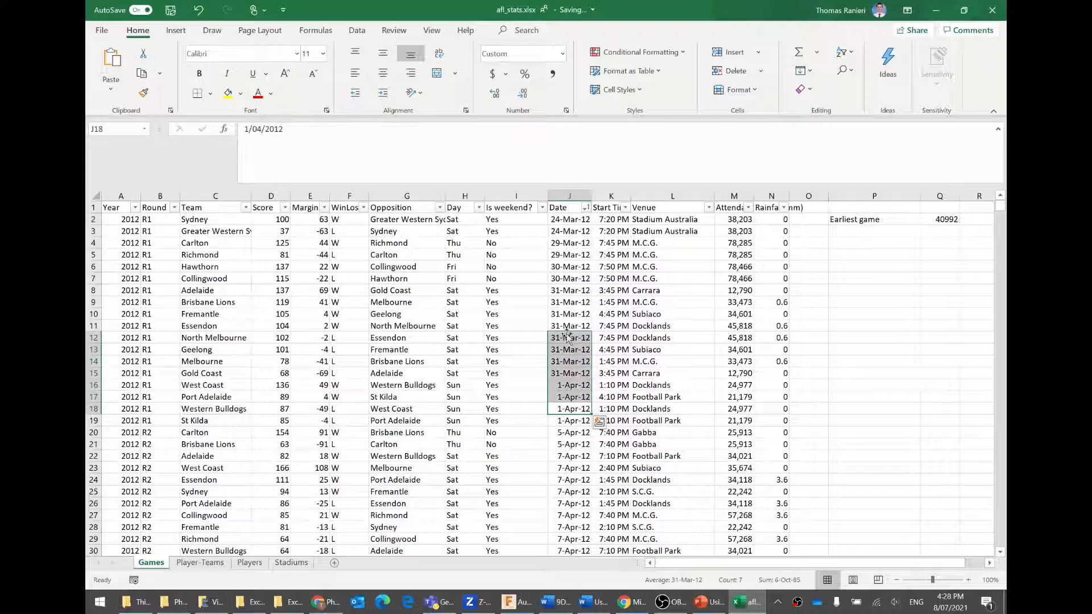
{"action": "left_click", "coordinate": [569, 222]}
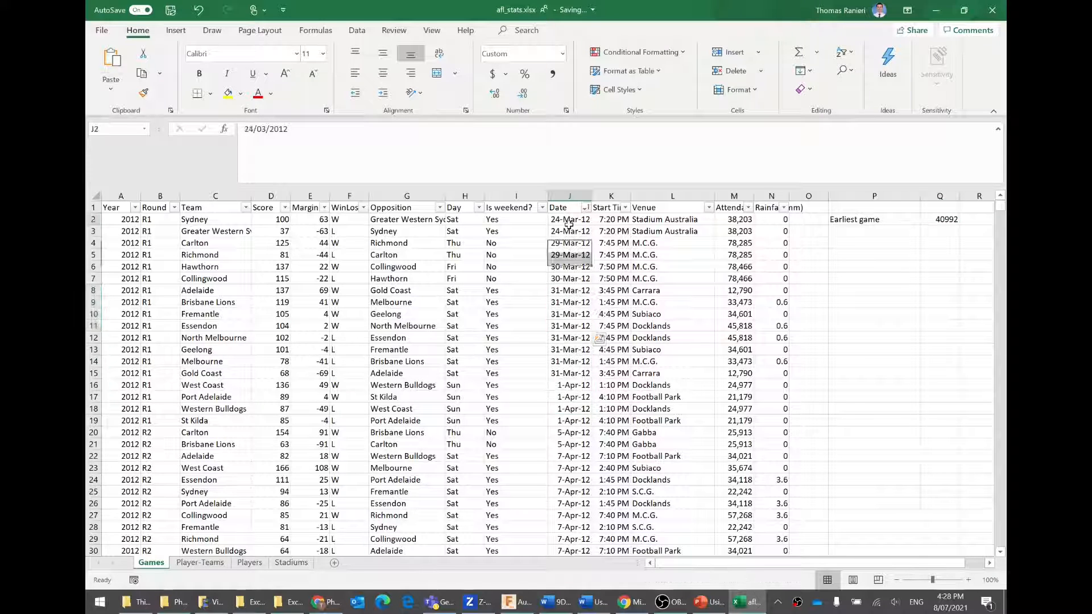
{"action": "left_click", "coordinate": [927, 223]}
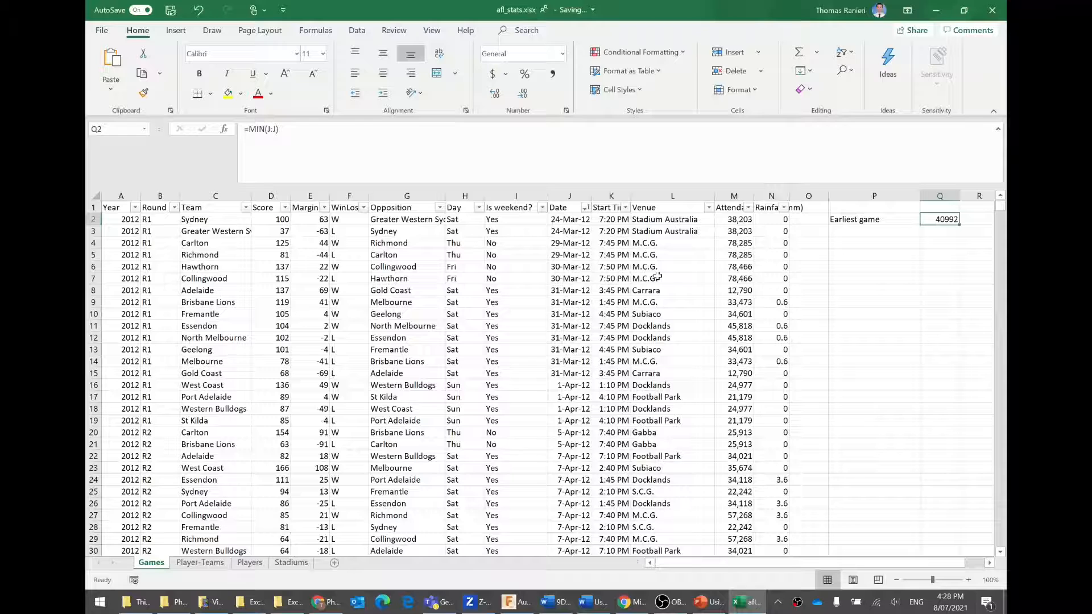
{"action": "left_click", "coordinate": [585, 222]}
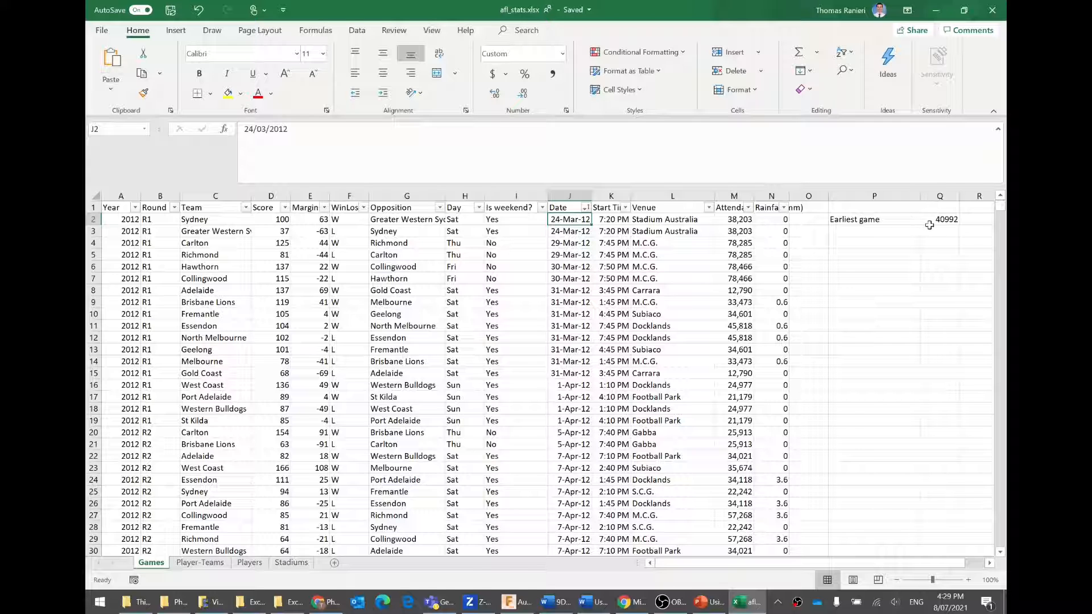
{"action": "left_click", "coordinate": [931, 223]}
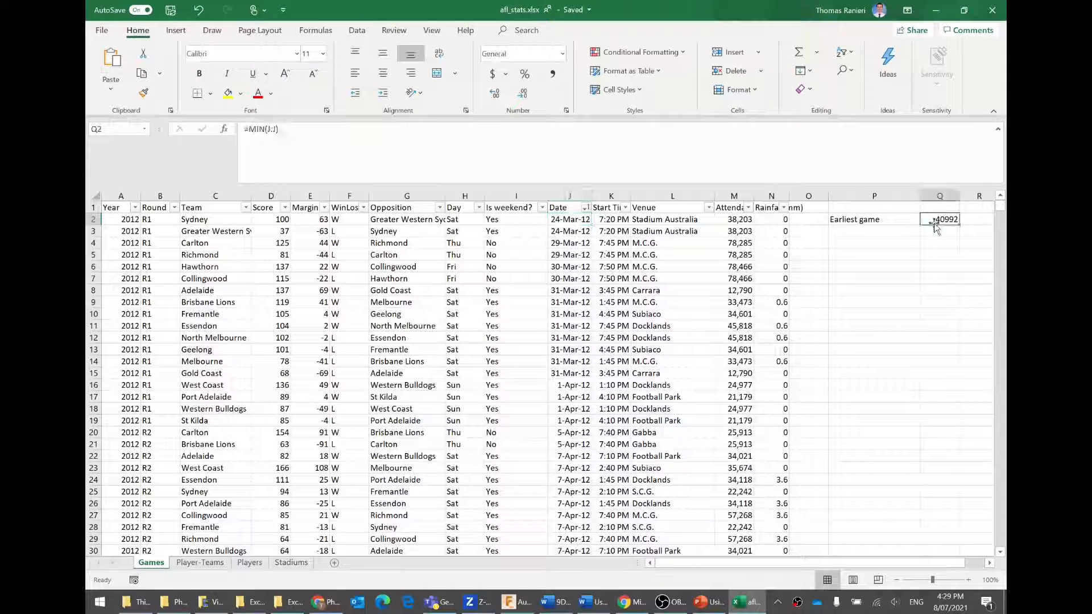
{"action": "left_click", "coordinate": [562, 55]}
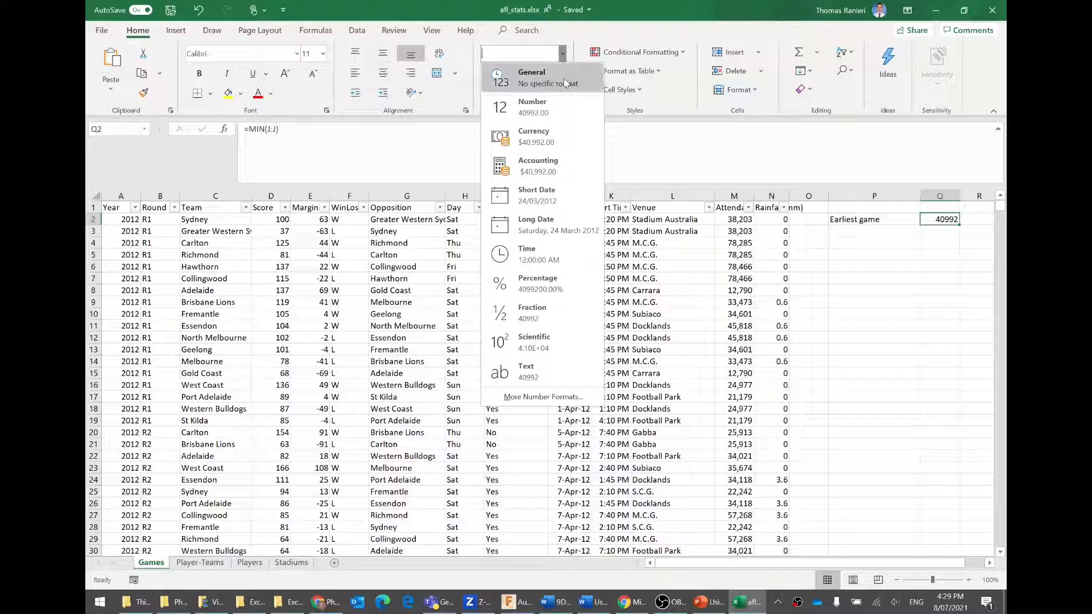
{"action": "left_click", "coordinate": [551, 200]}
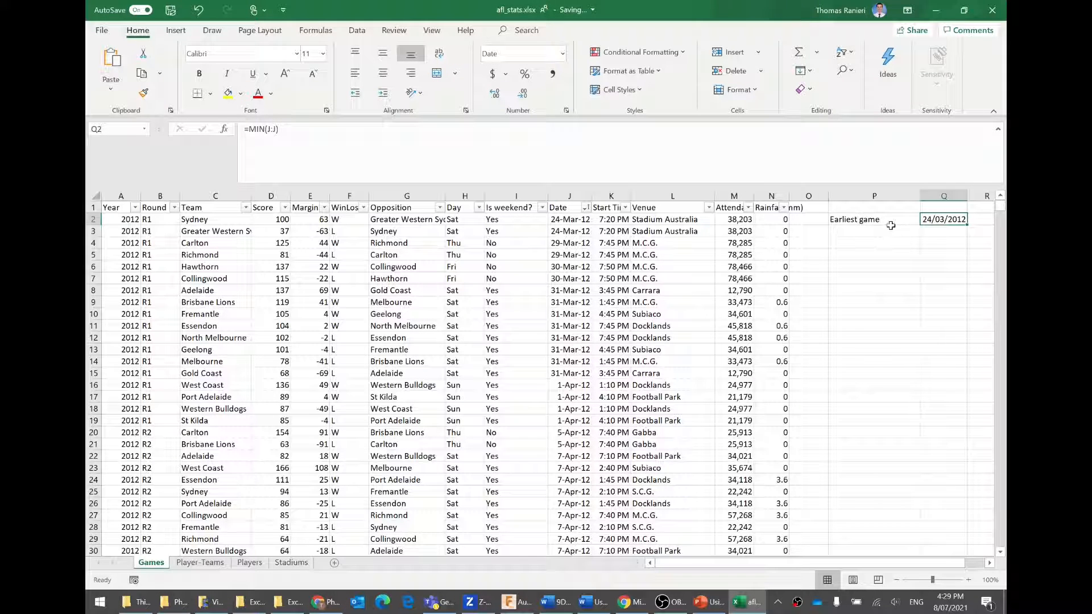
Sort the games by Date from newest to oldest, and re-sort them by Score from smallest to largest.
{"action": "left_click", "coordinate": [575, 221]}
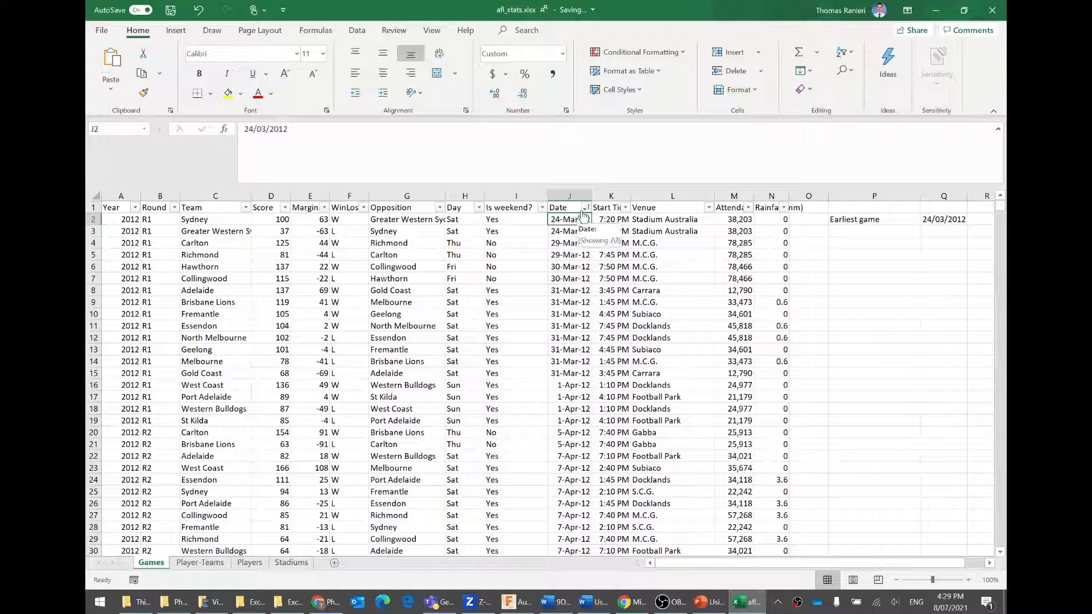
{"action": "left_click", "coordinate": [585, 209]}
{"action": "left_click", "coordinate": [571, 241]}
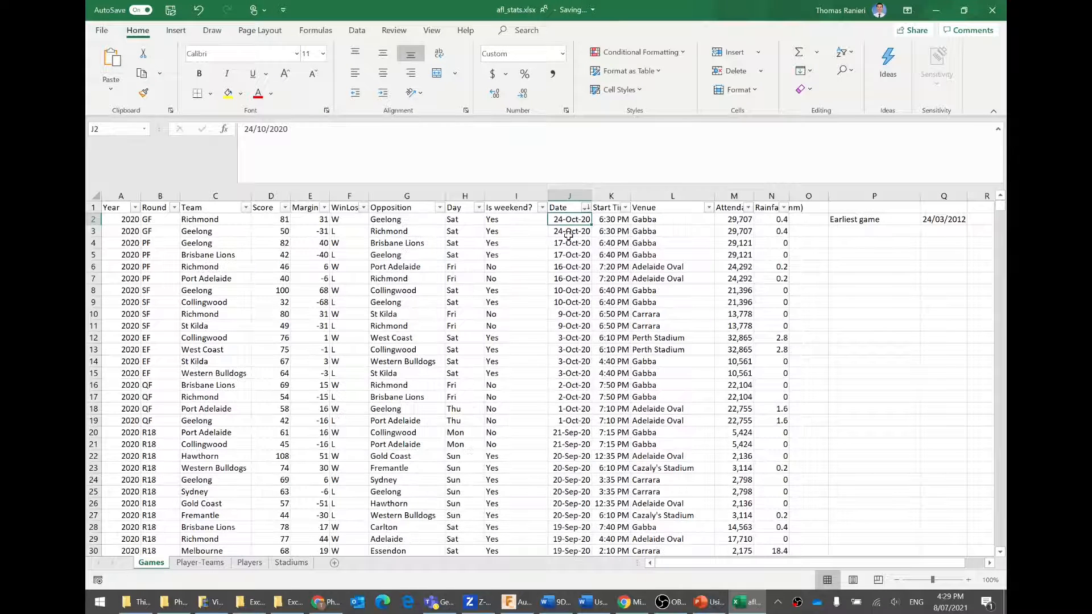
{"action": "left_click", "coordinate": [284, 209]}
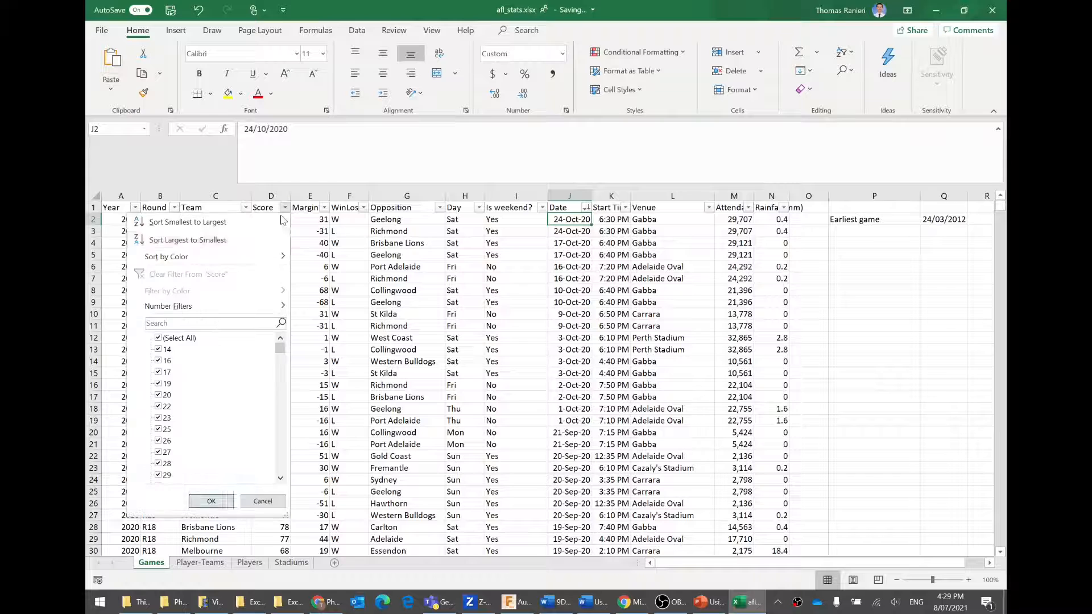
{"action": "left_click", "coordinate": [249, 223]}
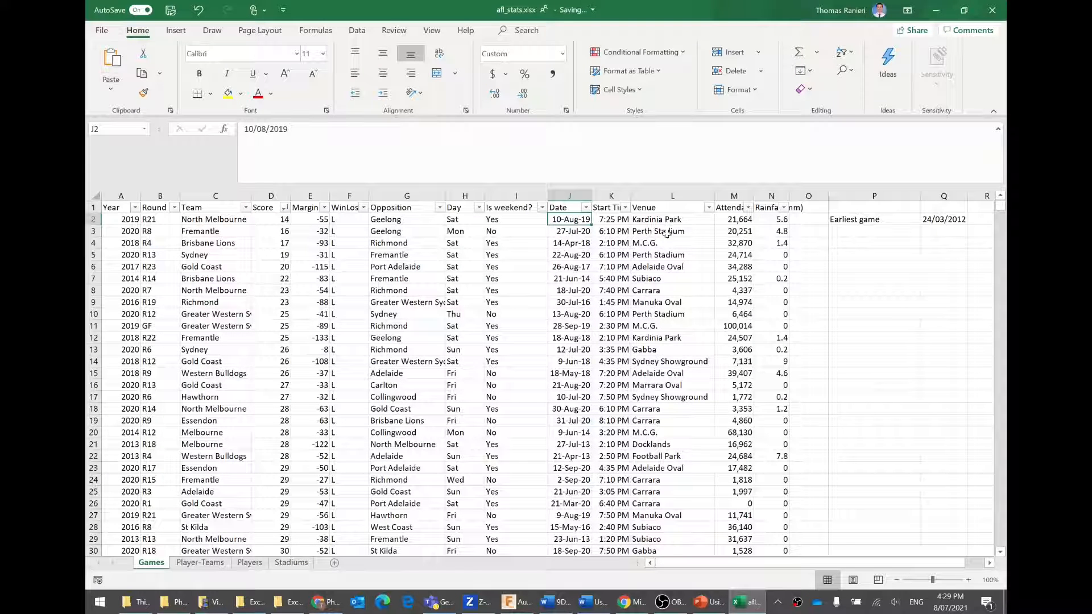
Examine the MIN formula in Q2 and the Date column range it refers to, leaving it unedited.
{"action": "left_click", "coordinate": [946, 221]}
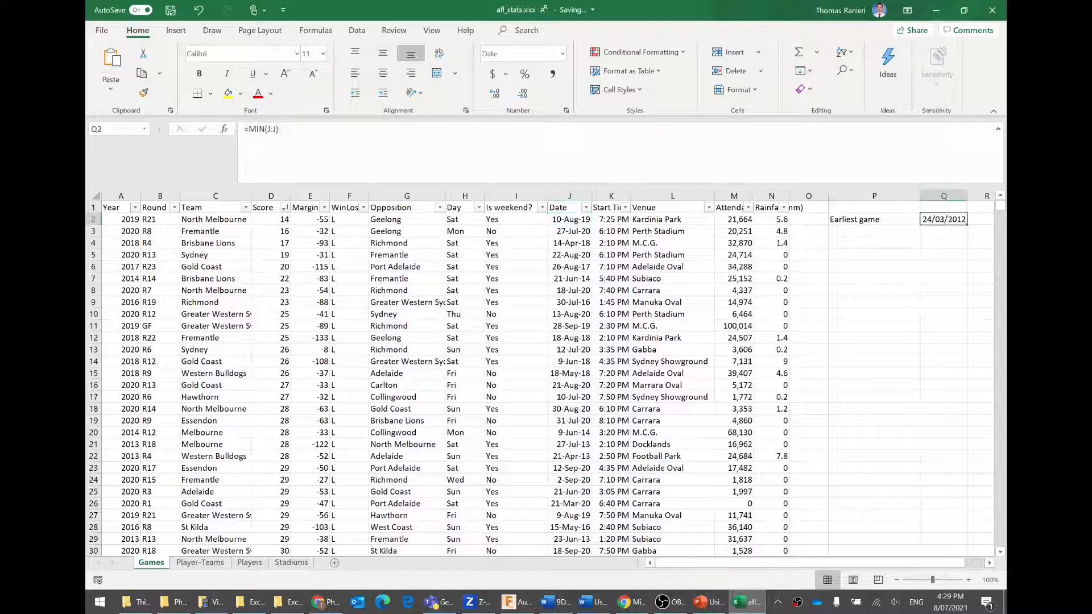
{"action": "double_click", "coordinate": [946, 220]}
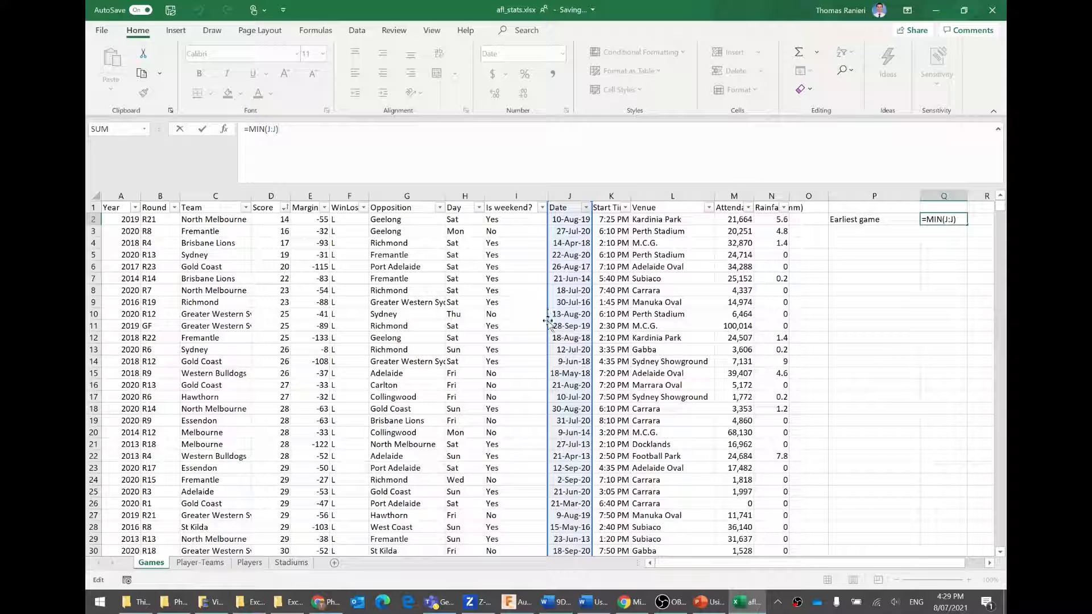
{"action": "left_click", "coordinate": [874, 232]}
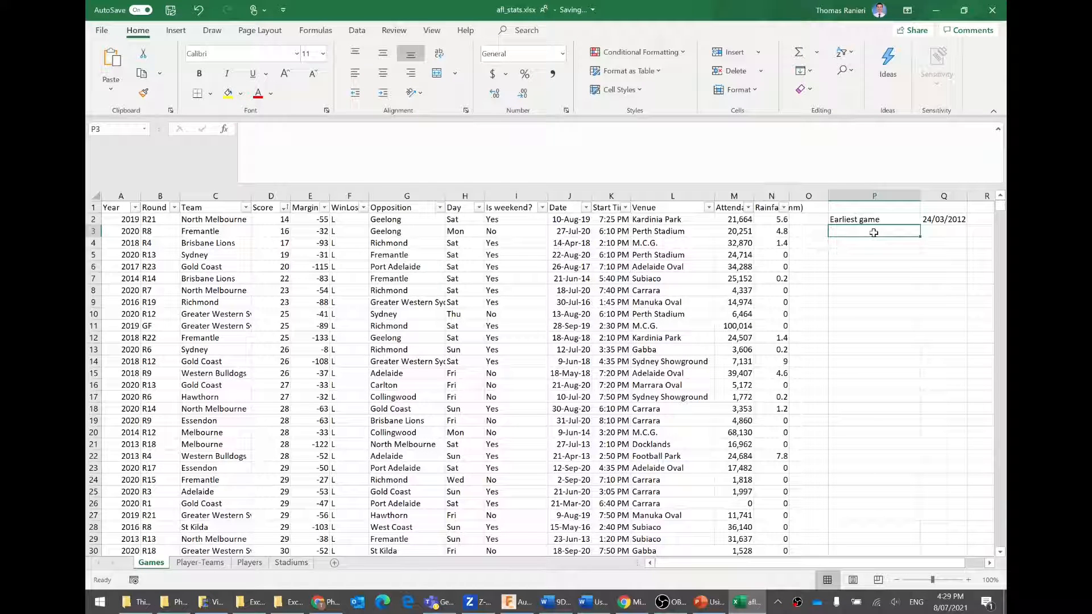
{"action": "left_click", "coordinate": [940, 219]}
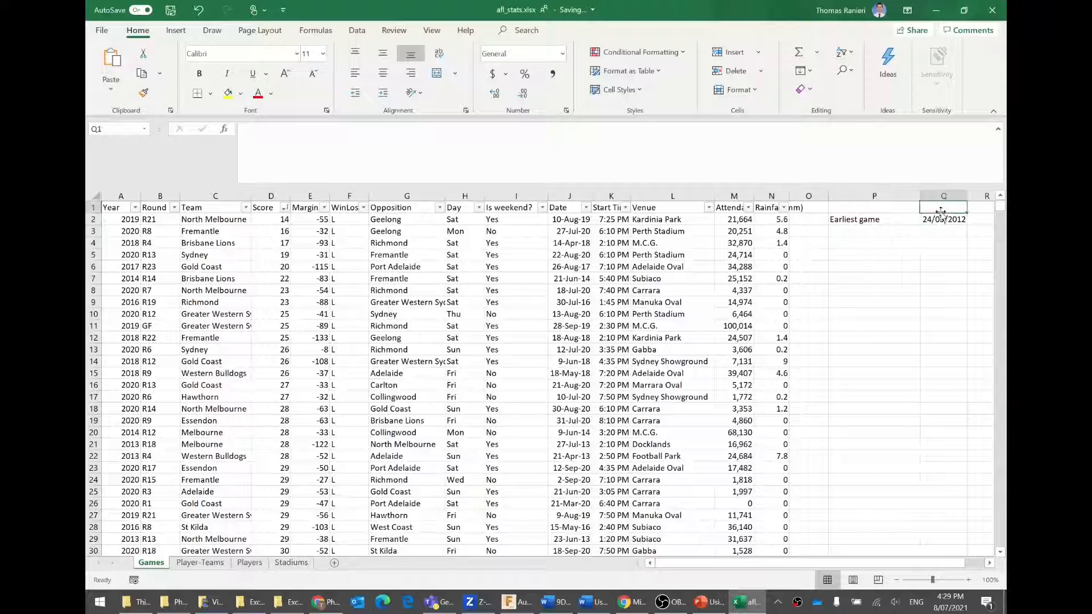
{"action": "double_click", "coordinate": [256, 129]}
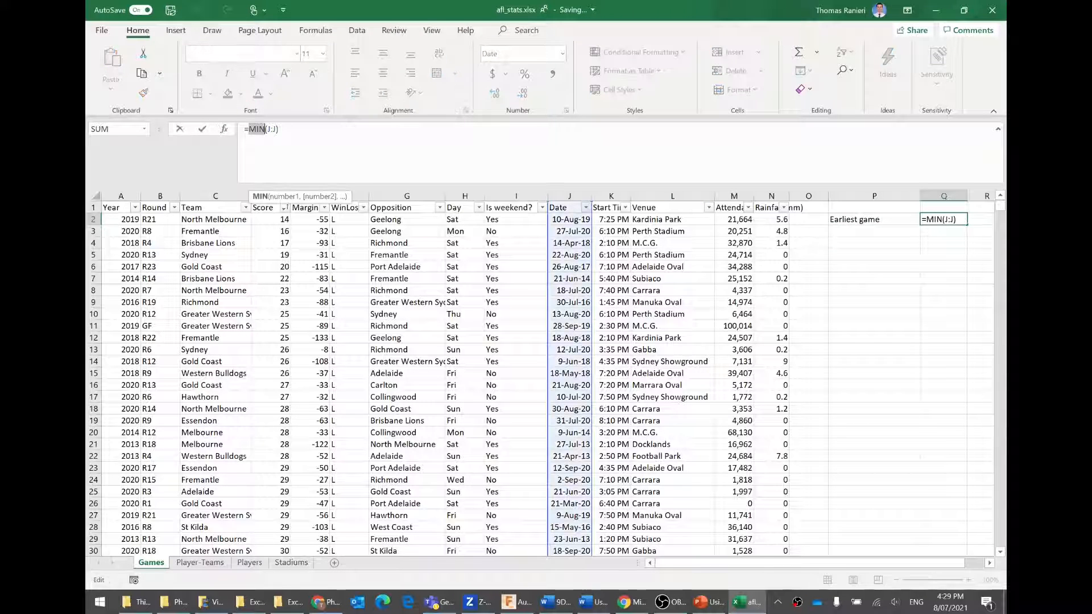
{"action": "left_click", "coordinate": [940, 255]}
{"action": "key", "text": "Escape"}
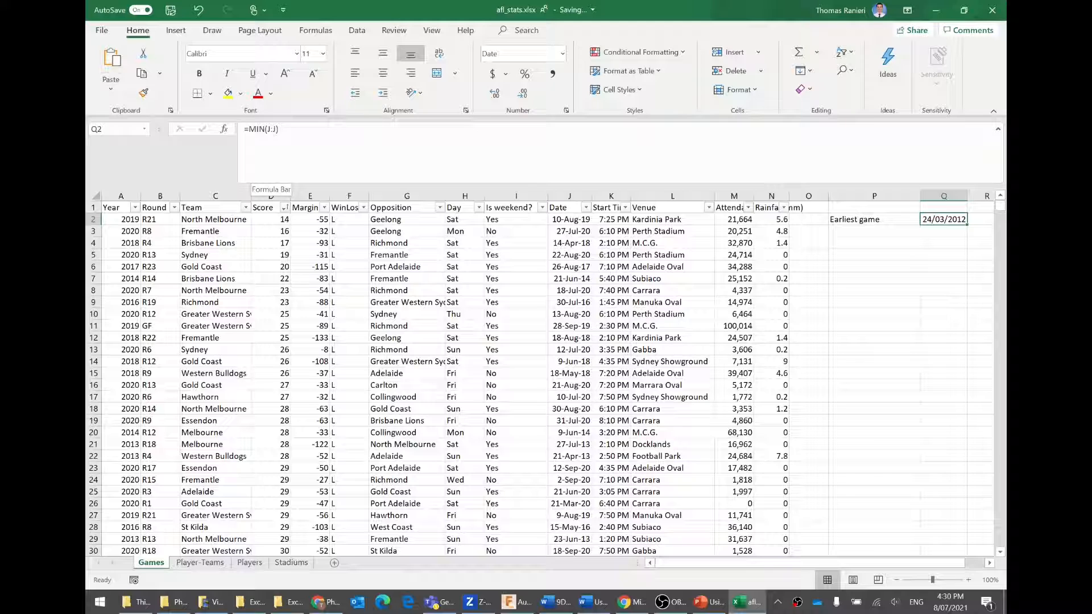
Enter the label "Adelaide games" in cell P3.
{"action": "left_click", "coordinate": [908, 231]}
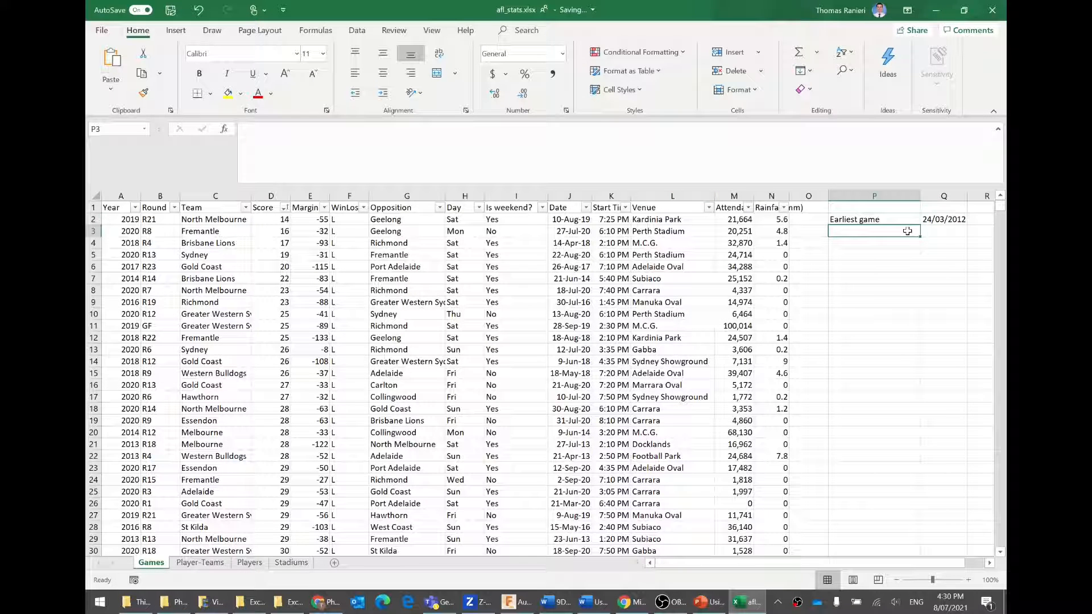
{"action": "type", "text": "Adelaide games"}
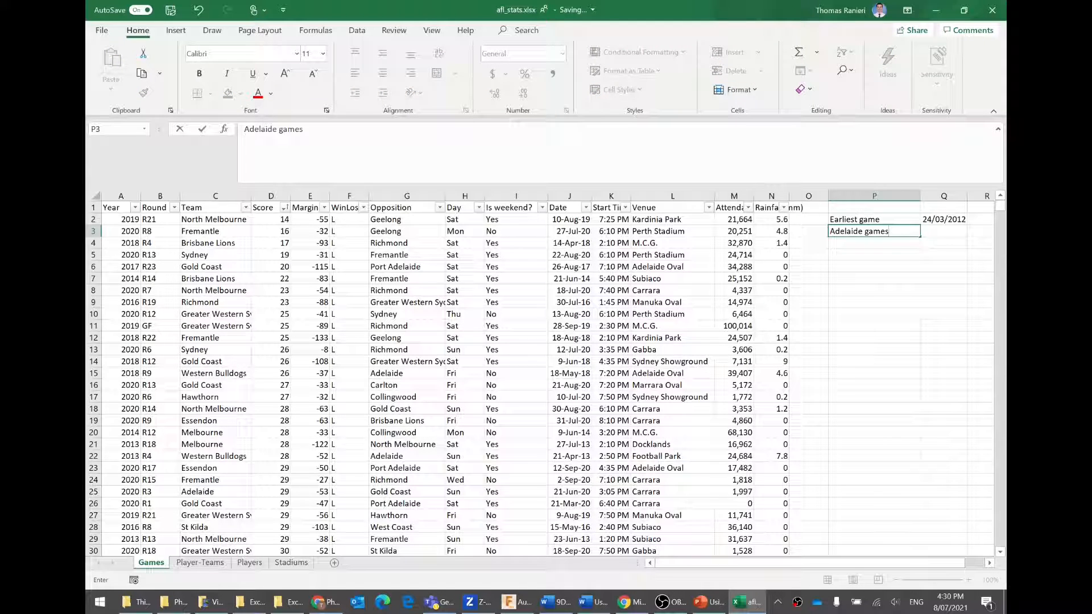
{"action": "key", "text": "Return"}
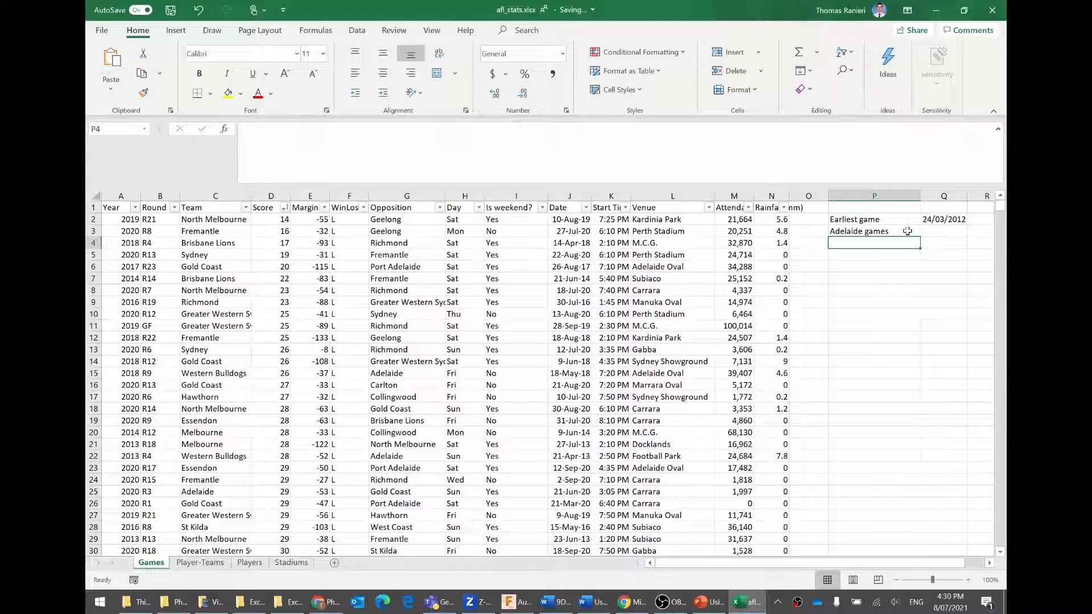
Sort the games by Team from A to Z to group the Adelaide rows together.
{"action": "left_click", "coordinate": [936, 230]}
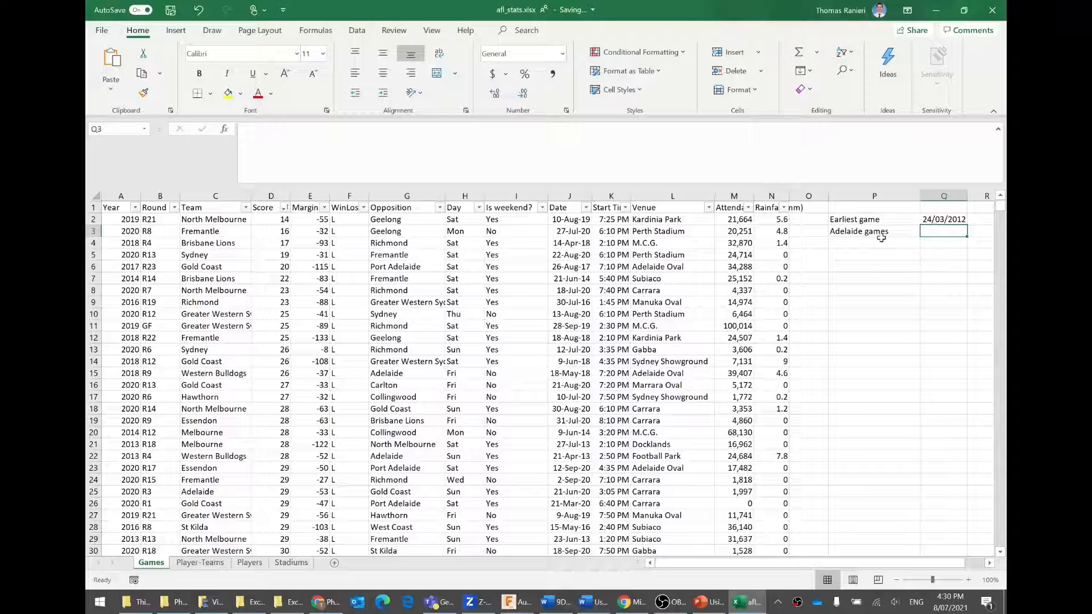
{"action": "left_click", "coordinate": [245, 208]}
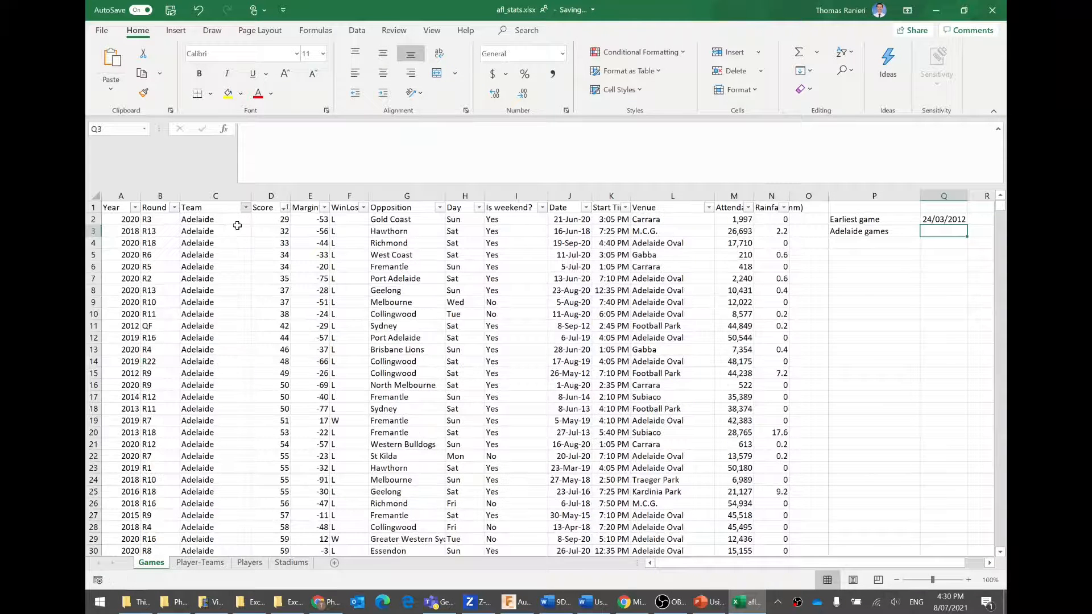
{"action": "left_click", "coordinate": [252, 225]}
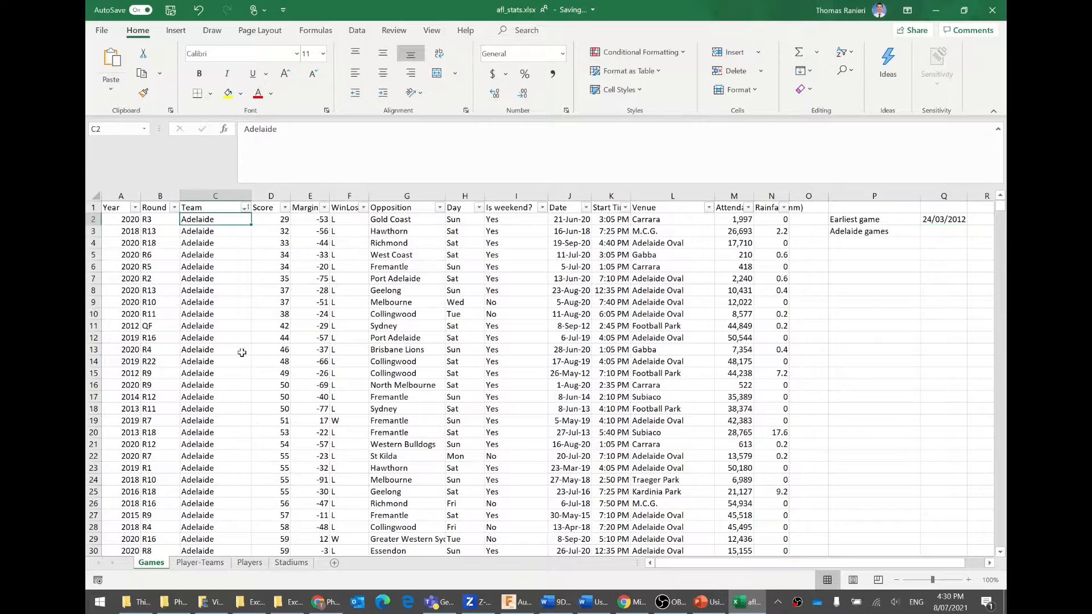
Select all Adelaide entries in the Team column, C2 to C203, to check how many games there are.
{"action": "scroll", "coordinate": [239, 353], "scroll_direction": "down", "scroll_amount": 4}
{"action": "scroll", "coordinate": [236, 365], "scroll_direction": "down", "scroll_amount": 12}
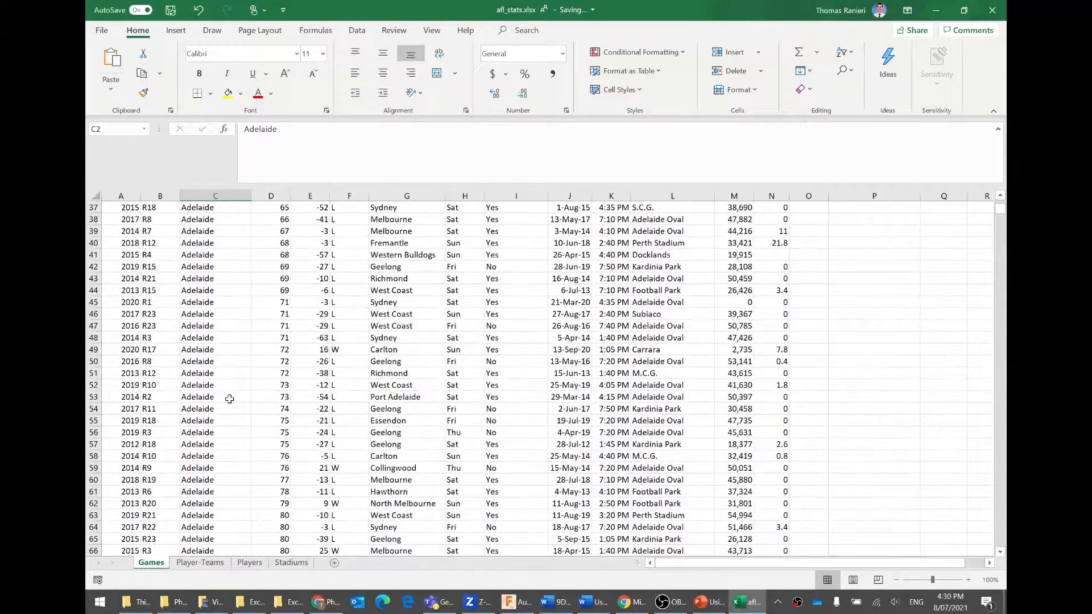
{"action": "scroll", "coordinate": [227, 401], "scroll_direction": "down", "scroll_amount": 20}
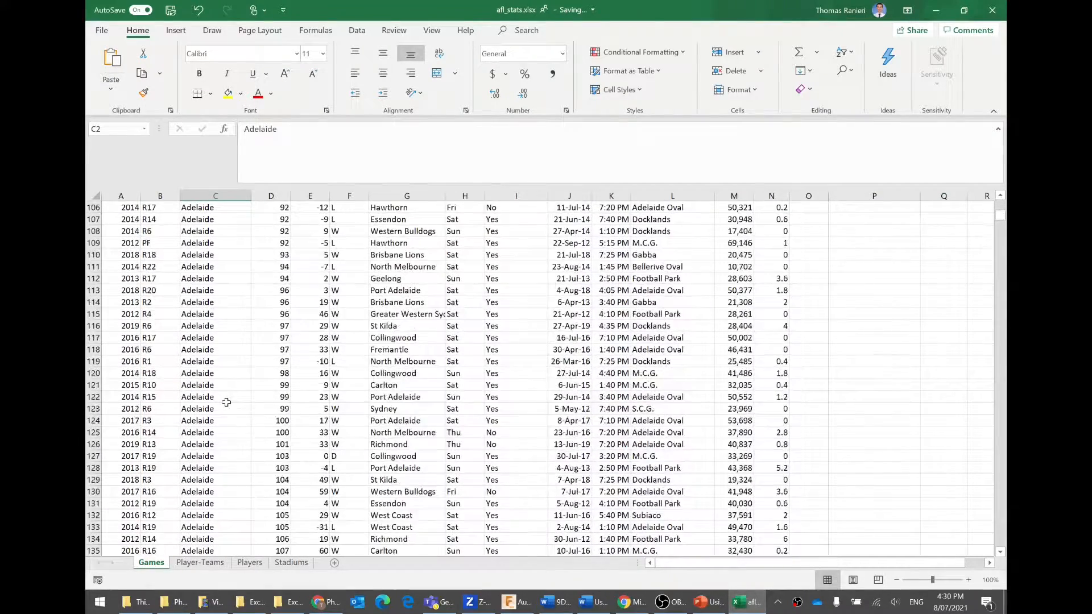
{"action": "scroll", "coordinate": [224, 403], "scroll_direction": "down", "scroll_amount": 14}
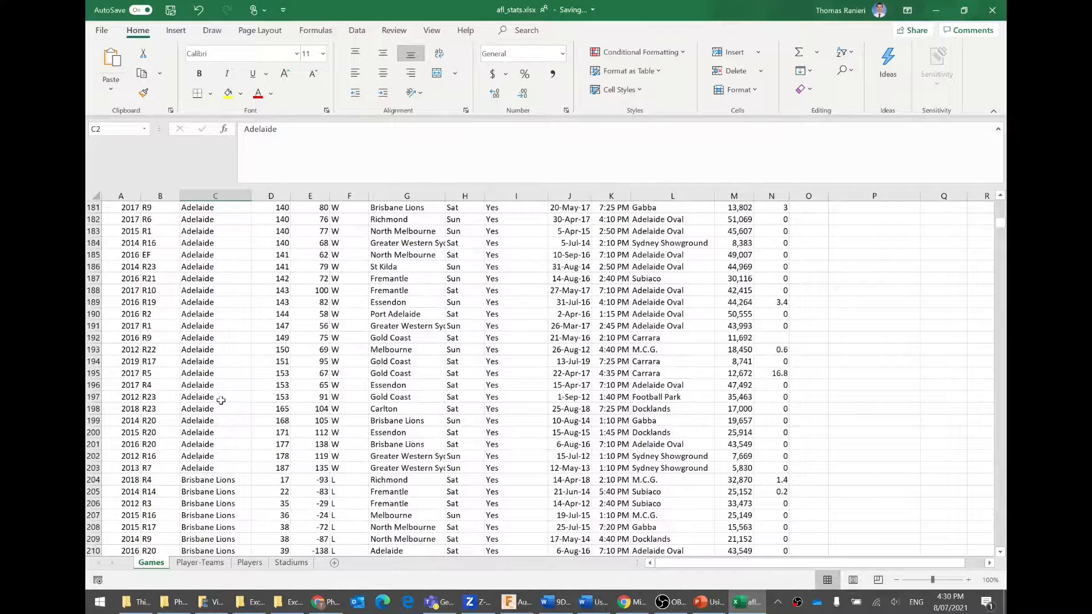
{"action": "left_click", "coordinate": [210, 469], "text": "shift"}
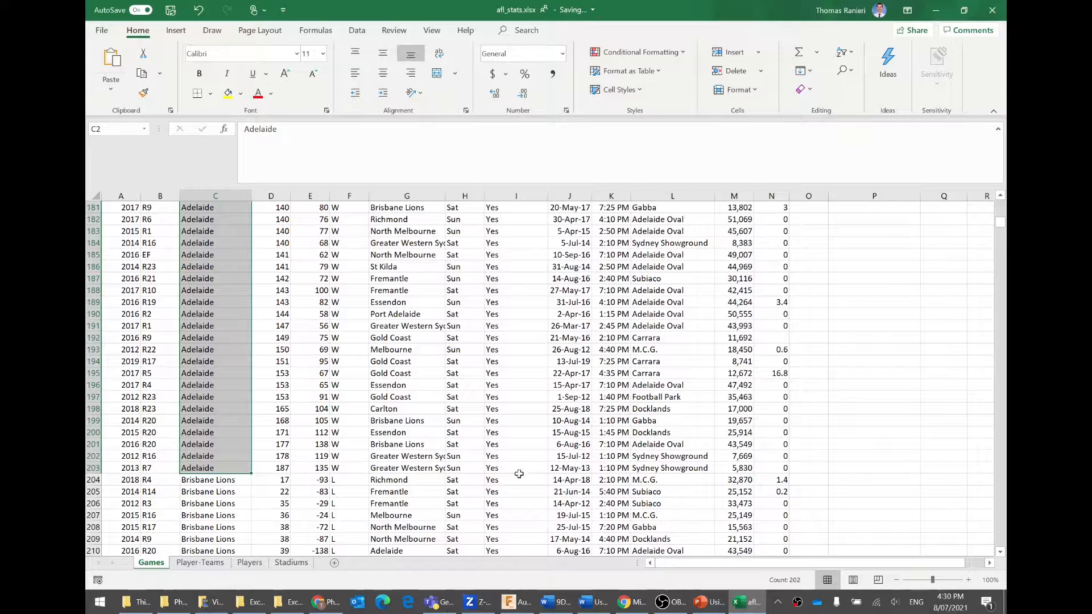
{"action": "scroll", "coordinate": [503, 467], "scroll_direction": "up", "scroll_amount": 16}
{"action": "scroll", "coordinate": [504, 467], "scroll_direction": "up", "scroll_amount": 20}
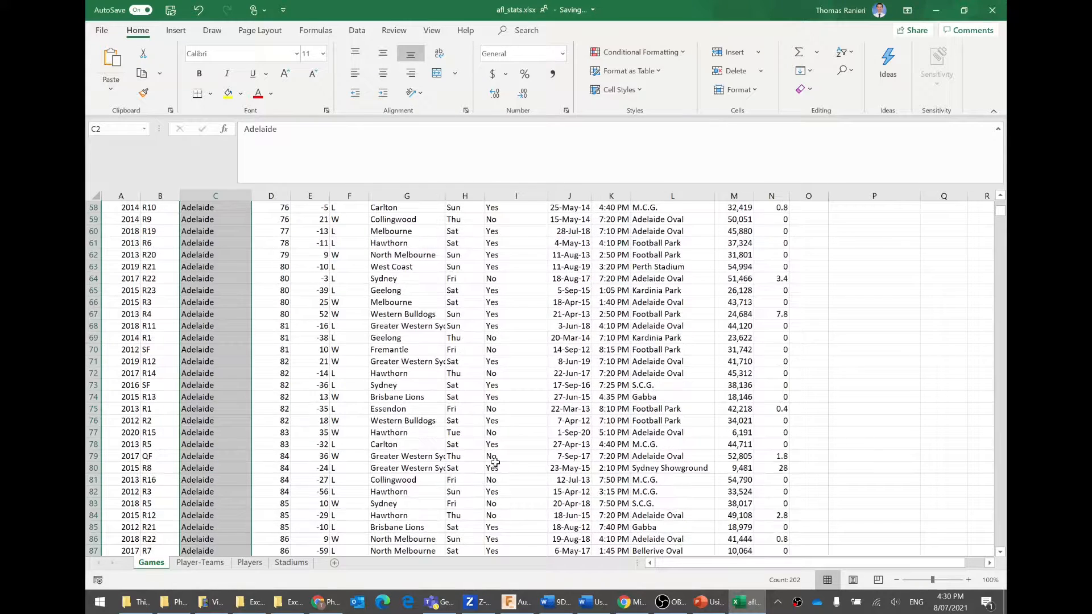
Enter a formula in cell Q3 that counts the Adelaide games in the whole Team column, =COUNTIF(C:C,"Adelaide").
{"action": "left_click", "coordinate": [929, 230]}
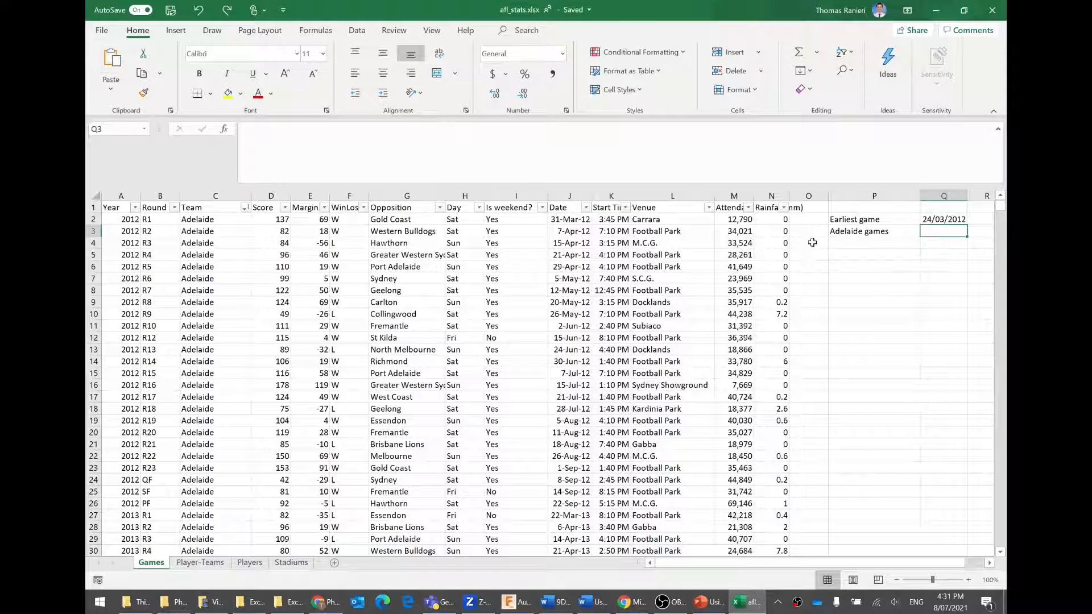
{"action": "left_click", "coordinate": [211, 195]}
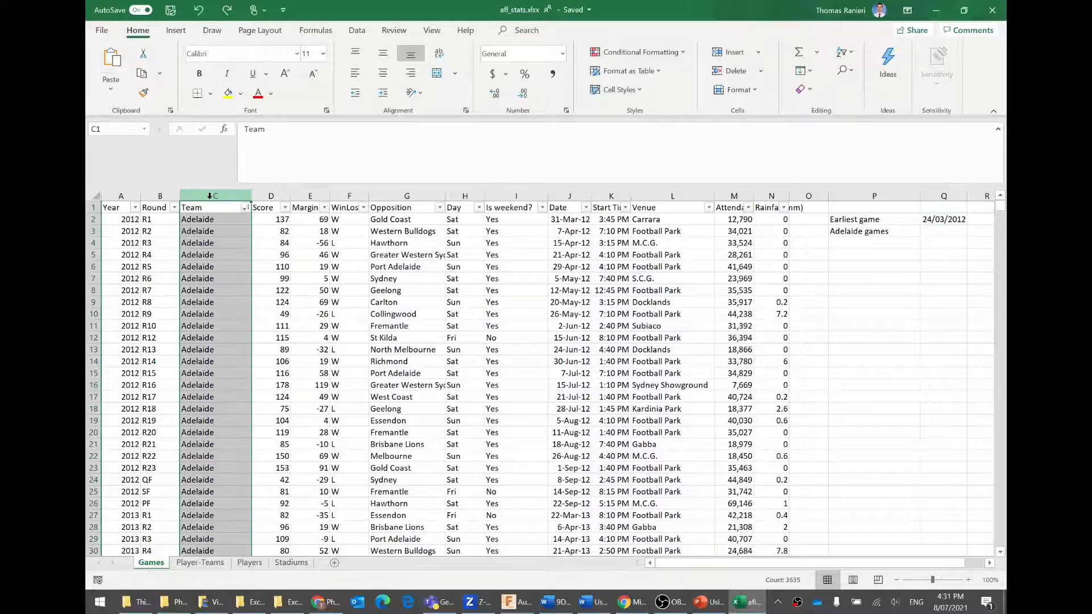
{"action": "left_click", "coordinate": [933, 232]}
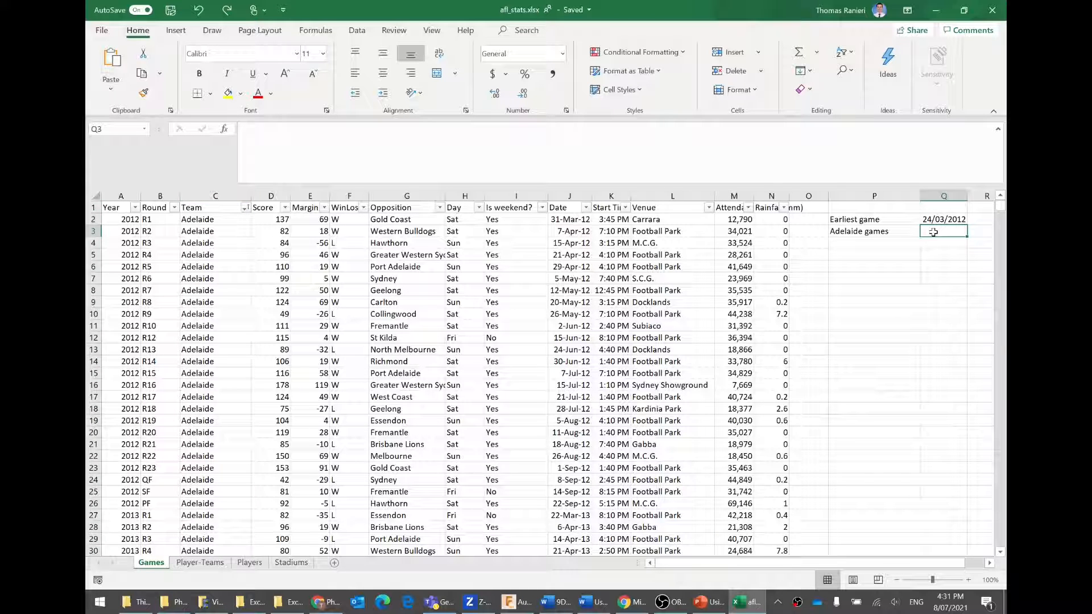
{"action": "type", "text": "="}
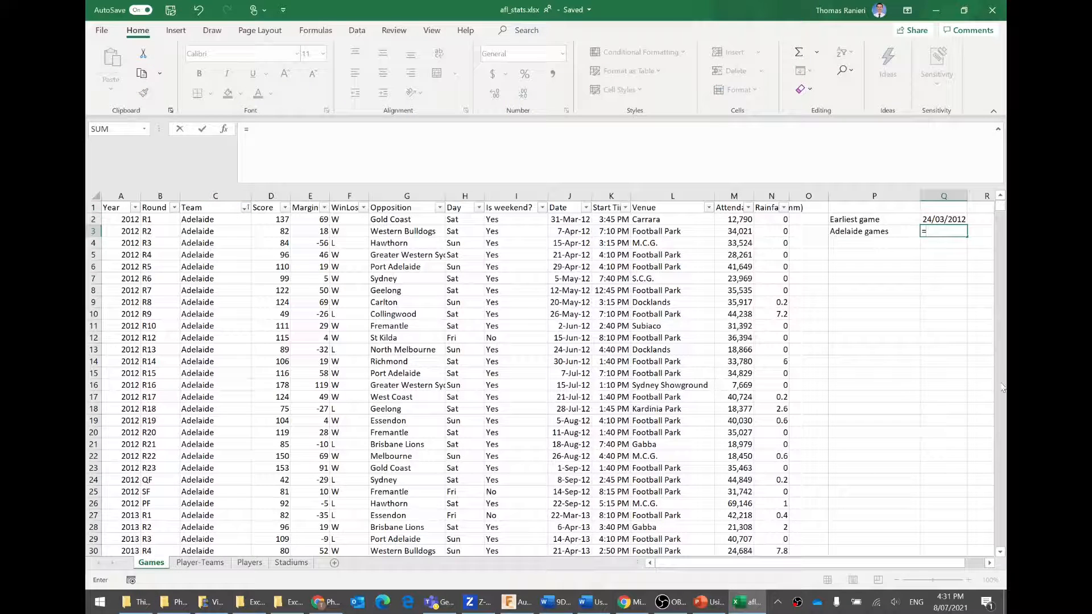
{"action": "type", "text": "countif("}
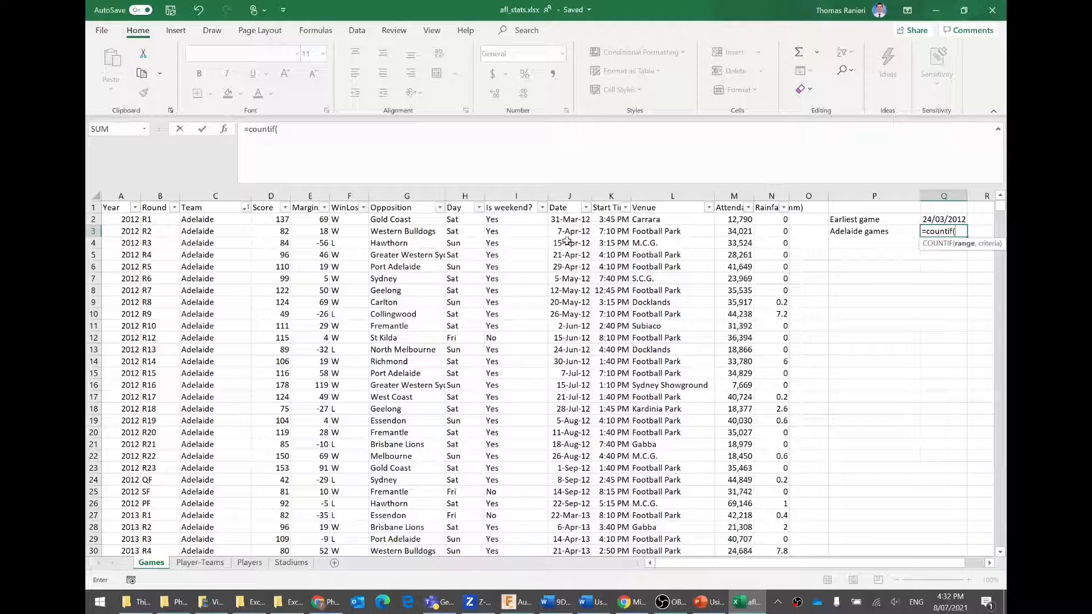
{"action": "left_click", "coordinate": [214, 193]}
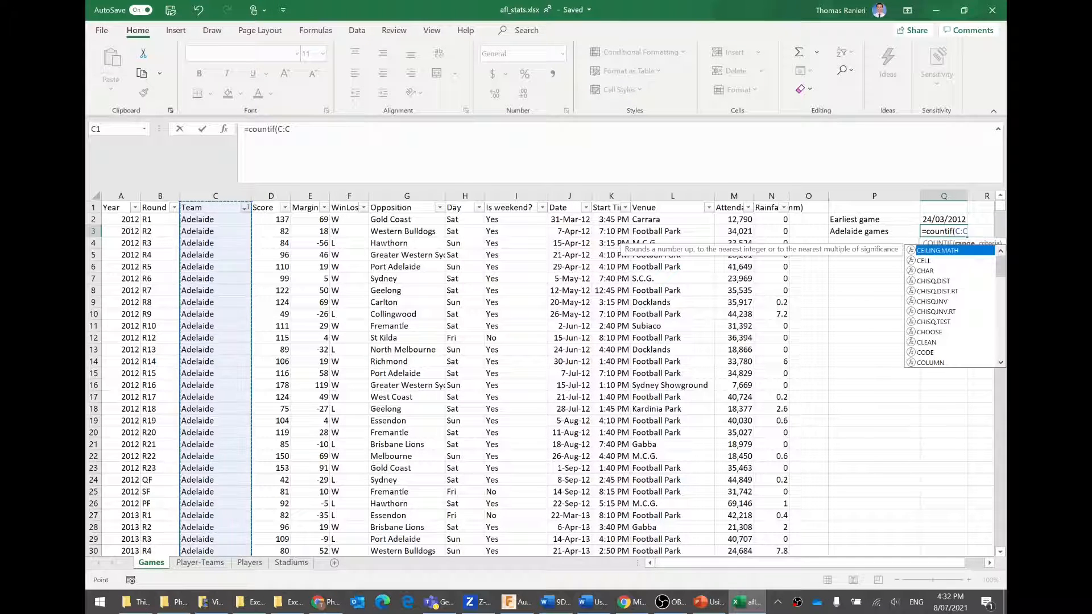
{"action": "type", "text": ","}
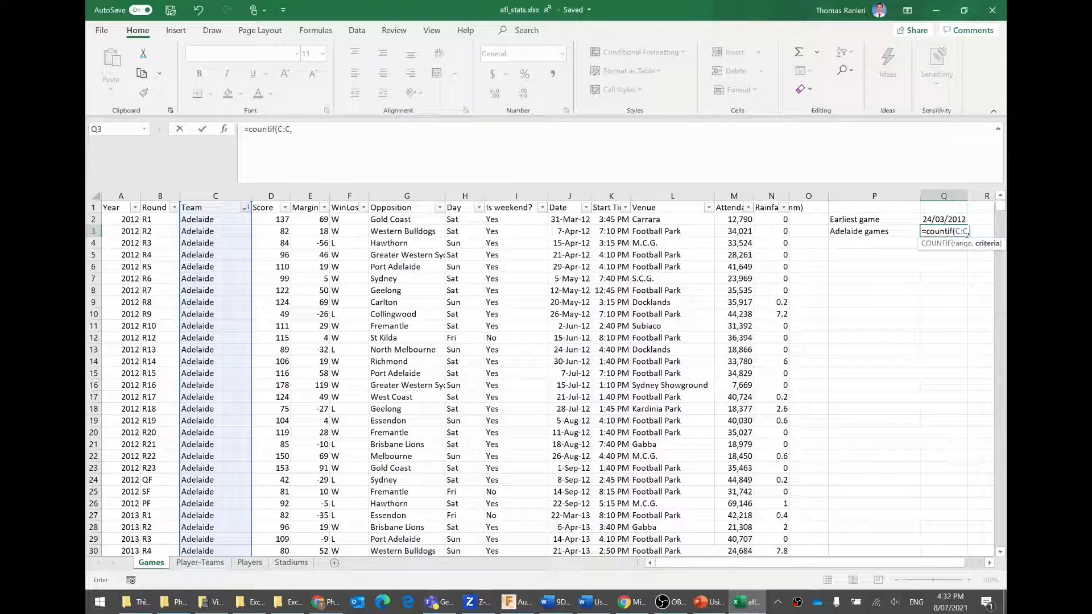
{"action": "left_click", "coordinate": [293, 130]}
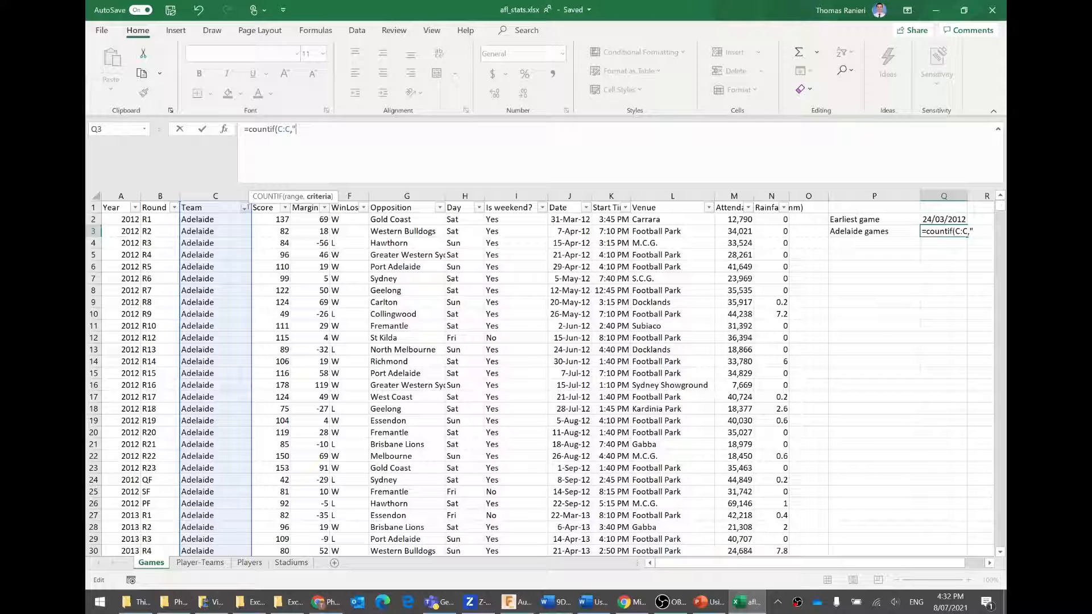
{"action": "type", "text": "Adelaide"}
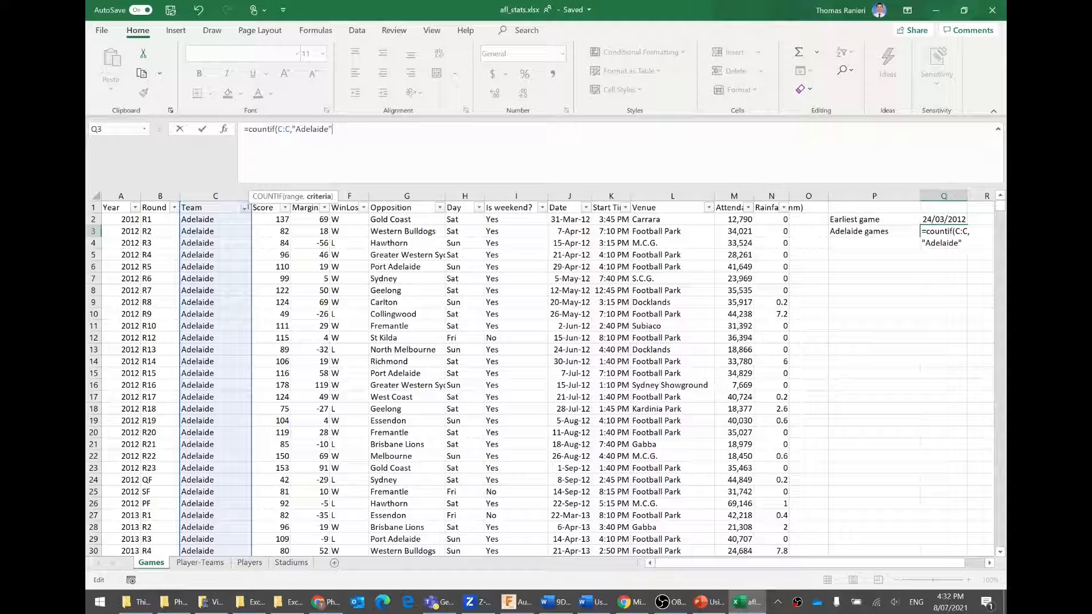
{"action": "type", "text": ")"}
{"action": "key", "text": "Return"}
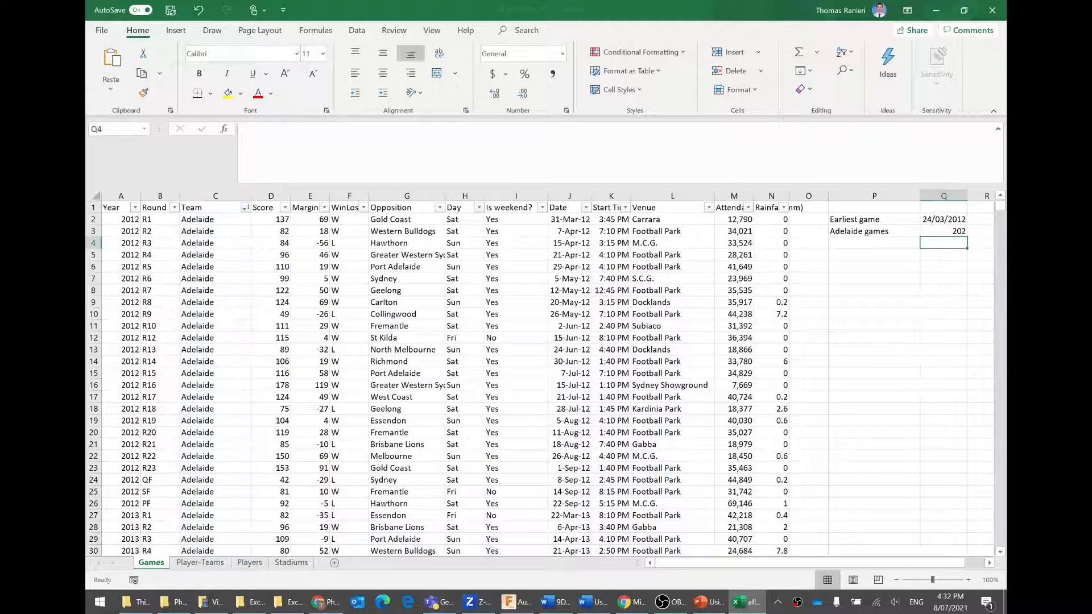
Review the COUNTIF formula in Q3 against the Adelaide entries in the Team column.
{"action": "left_click", "coordinate": [946, 233]}
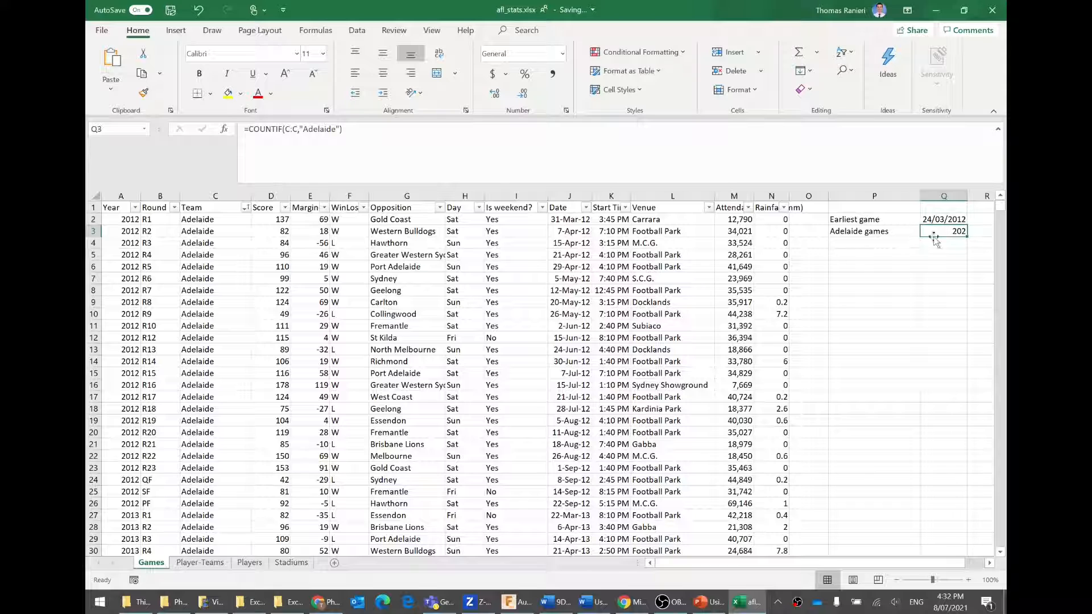
{"action": "left_click_drag", "start_coordinate": [209, 218], "coordinate": [211, 467]}
{"action": "left_click", "coordinate": [271, 266]}
{"action": "left_click", "coordinate": [222, 228]}
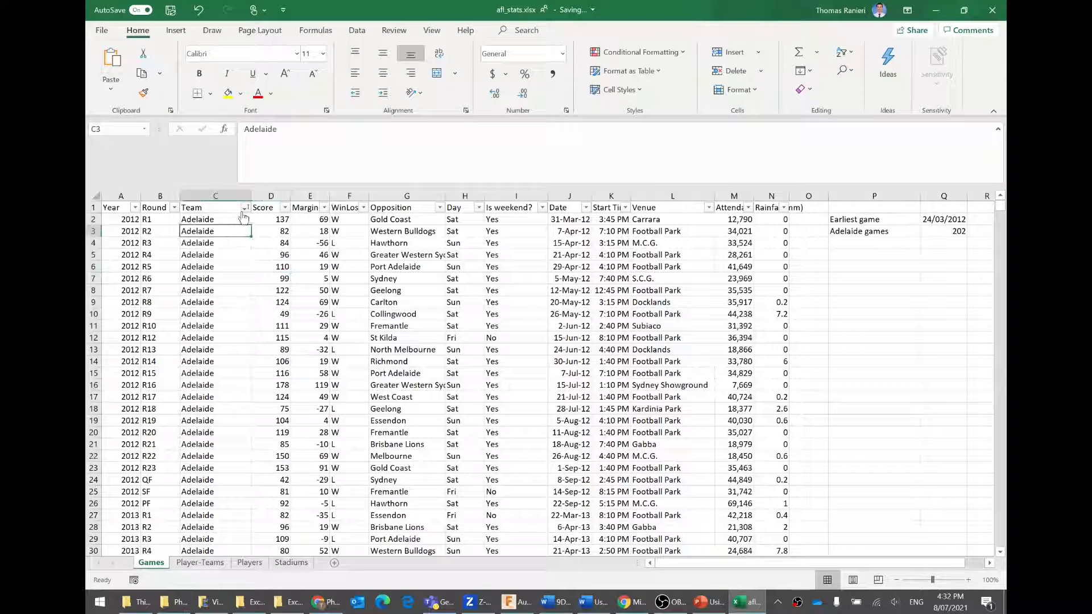
Sort the Team column from Z to A and back from A to Z, and look through the Adelaide rows.
{"action": "left_click", "coordinate": [245, 208]}
{"action": "left_click", "coordinate": [233, 240]}
{"action": "left_click", "coordinate": [245, 207]}
{"action": "left_click", "coordinate": [227, 222]}
{"action": "left_click", "coordinate": [226, 217]}
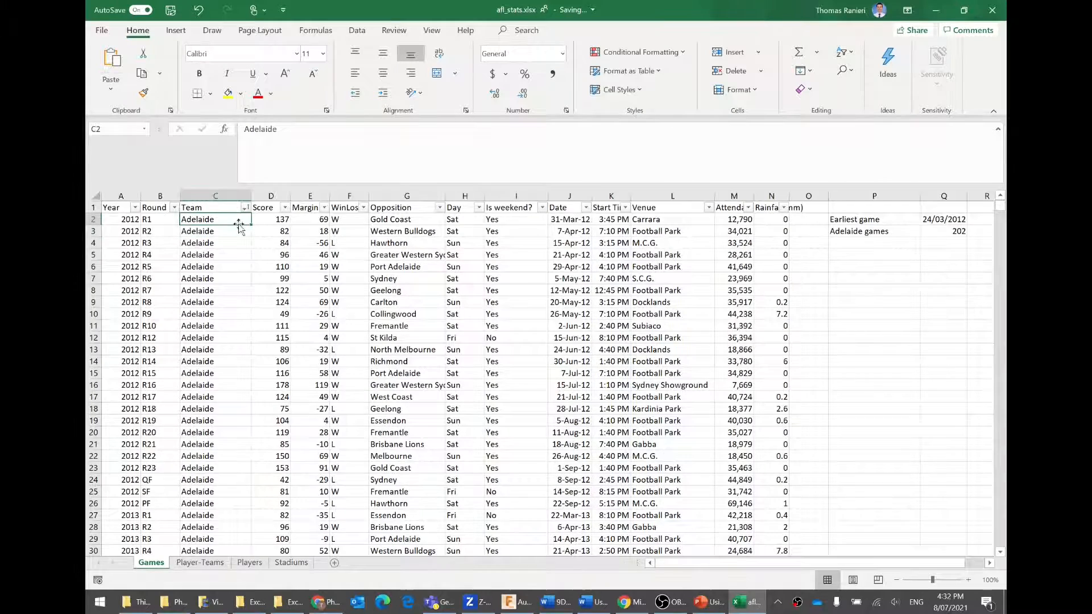
{"action": "scroll", "coordinate": [224, 332], "scroll_direction": "down", "scroll_amount": 20}
{"action": "scroll", "coordinate": [224, 333], "scroll_direction": "up", "scroll_amount": 20}
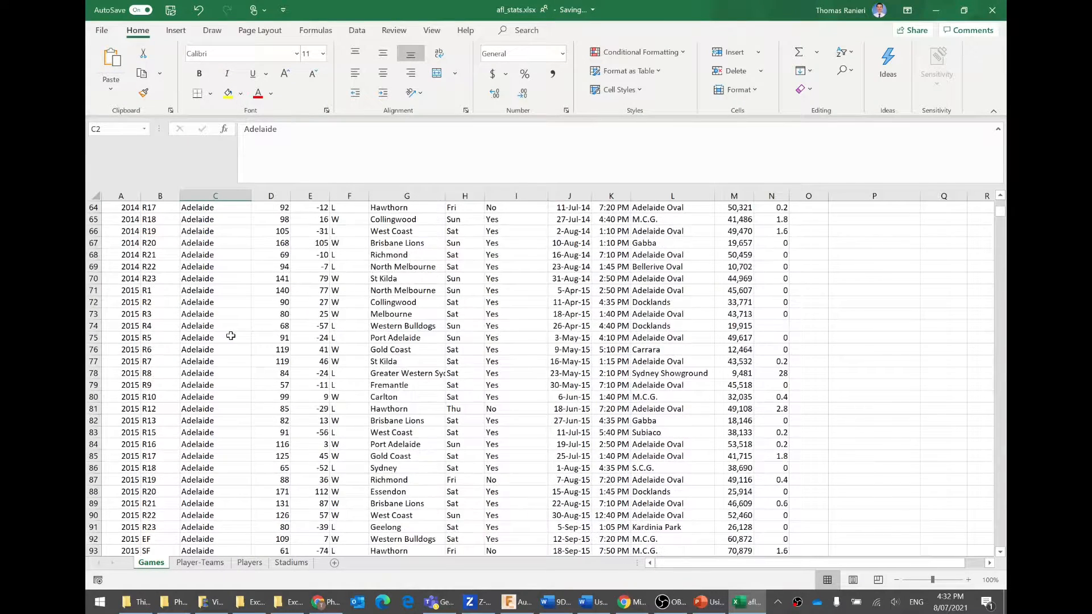
Sort the games by the Date column from oldest to newest.
{"action": "left_click", "coordinate": [937, 232]}
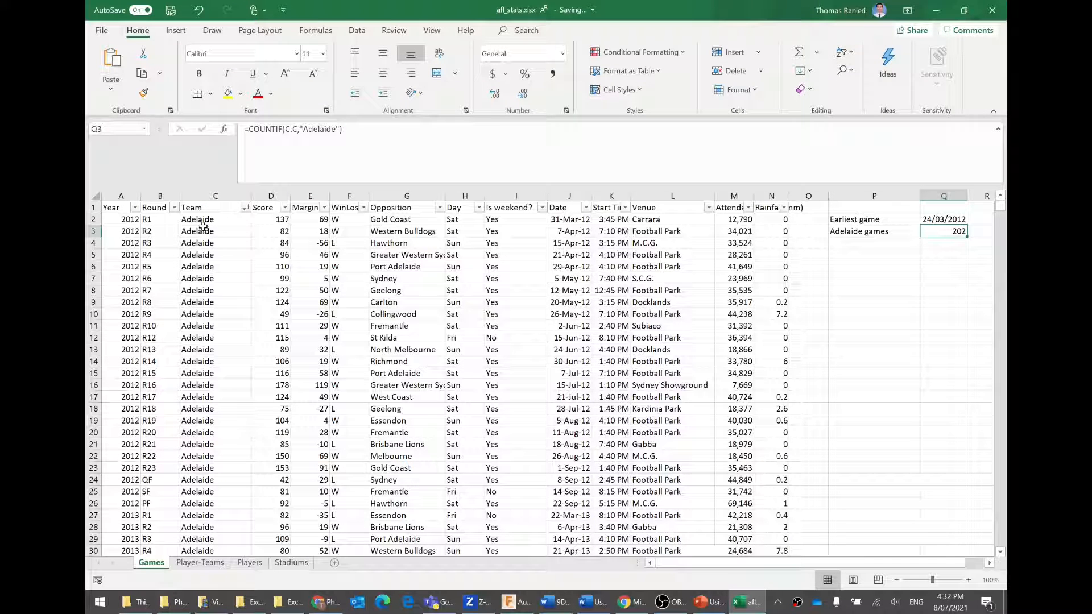
{"action": "left_click", "coordinate": [585, 207]}
{"action": "left_click", "coordinate": [583, 223]}
{"action": "left_click", "coordinate": [573, 221]}
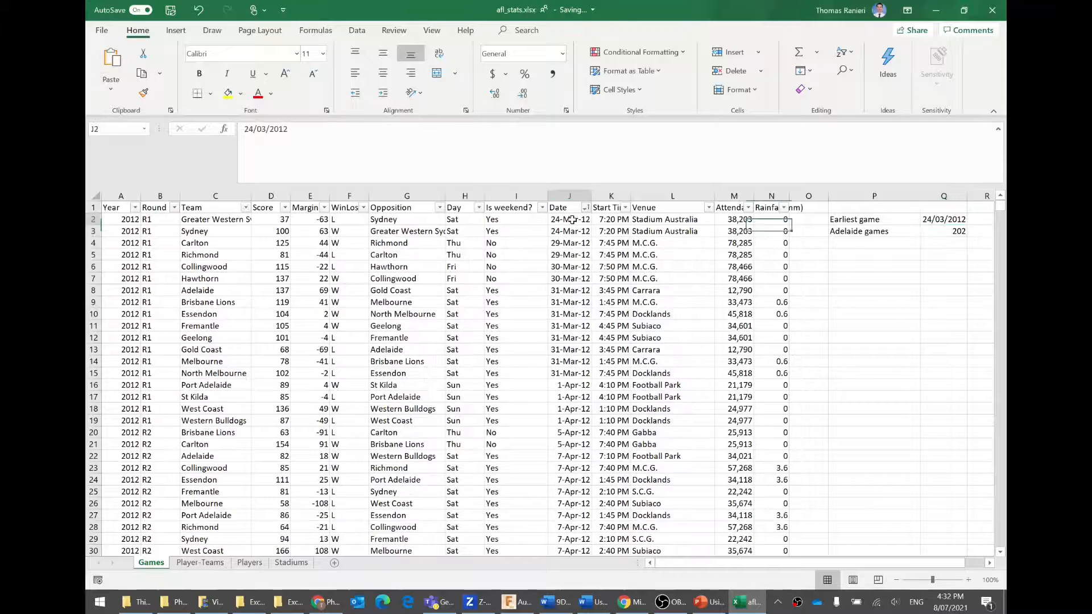
Test the COUNTIF formula by replacing the team in C2 with Adelaide, and undo that replacement.
{"action": "left_click", "coordinate": [932, 232]}
{"action": "left_click", "coordinate": [225, 220]}
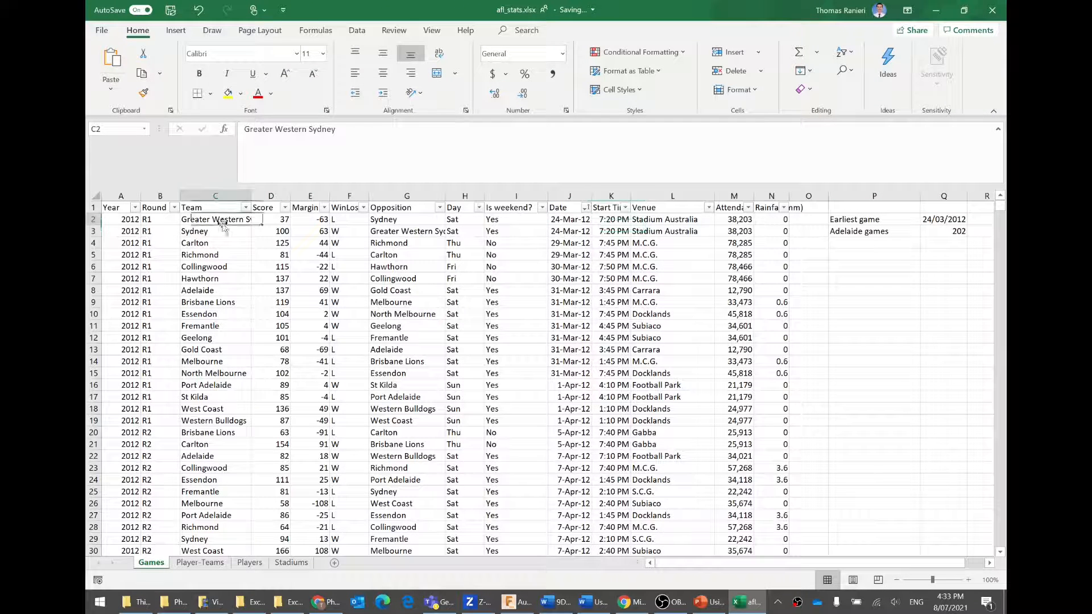
{"action": "type", "text": "Adelaide"}
{"action": "key", "text": "Return"}
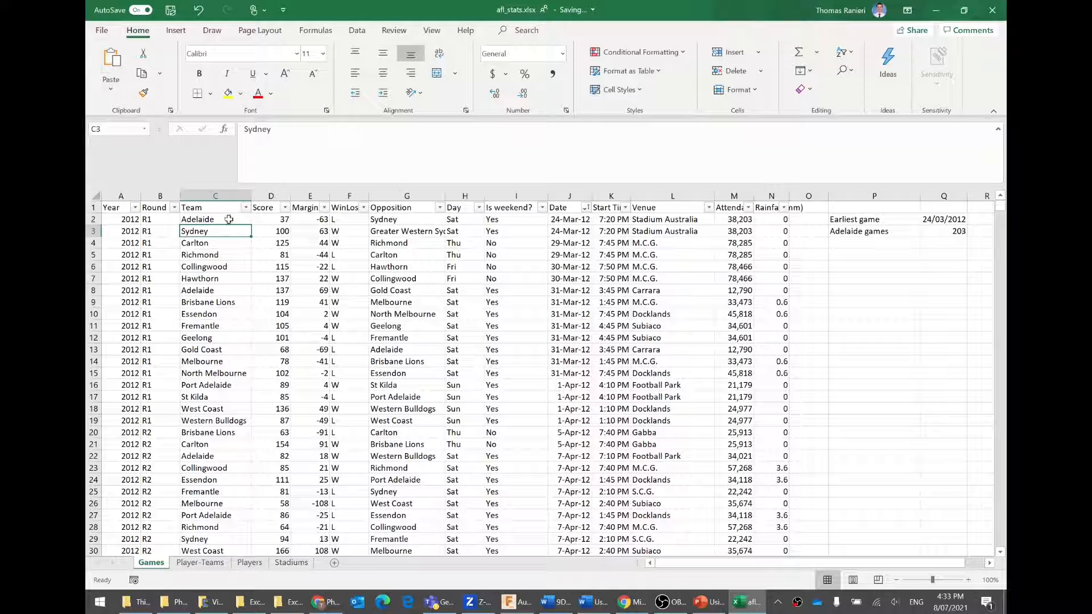
{"action": "left_click", "coordinate": [199, 10]}
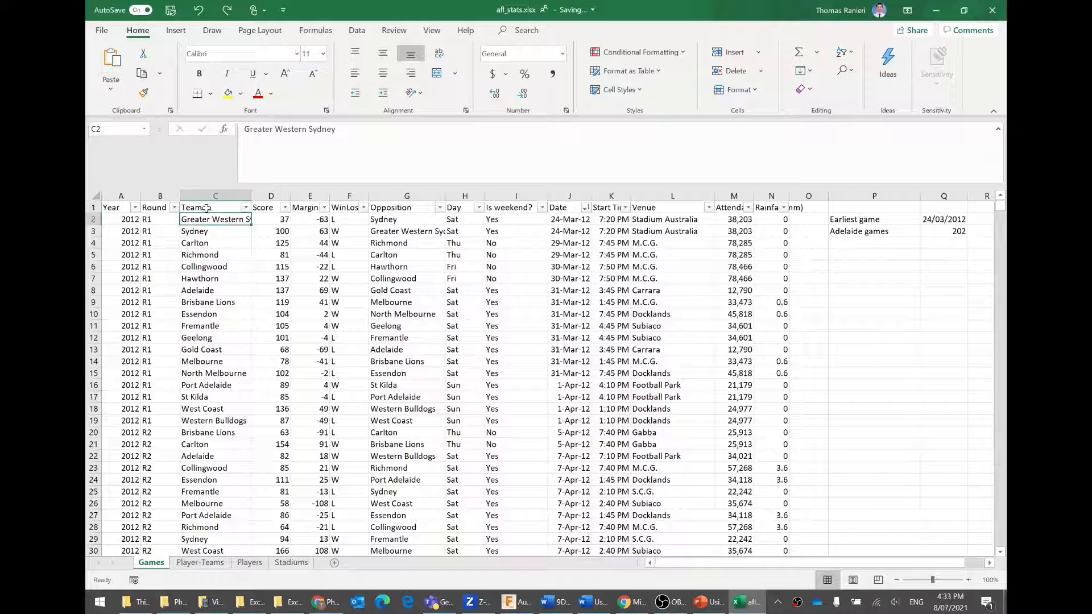
Check the Is weekend? formula in I2 and add the label Weekend games in cell P4.
{"action": "left_click", "coordinate": [865, 243]}
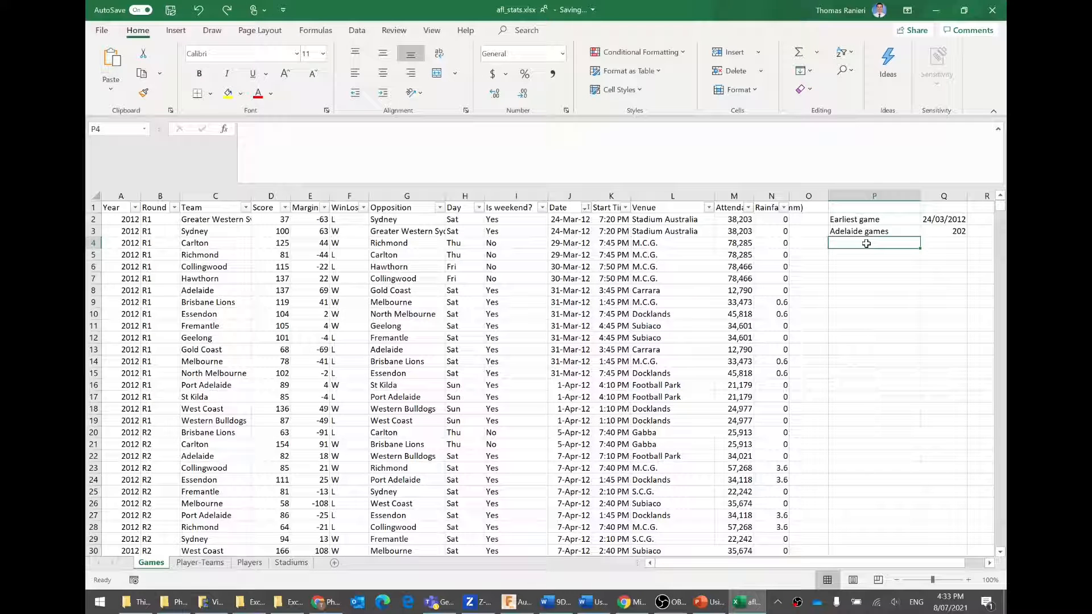
{"action": "left_click", "coordinate": [526, 220]}
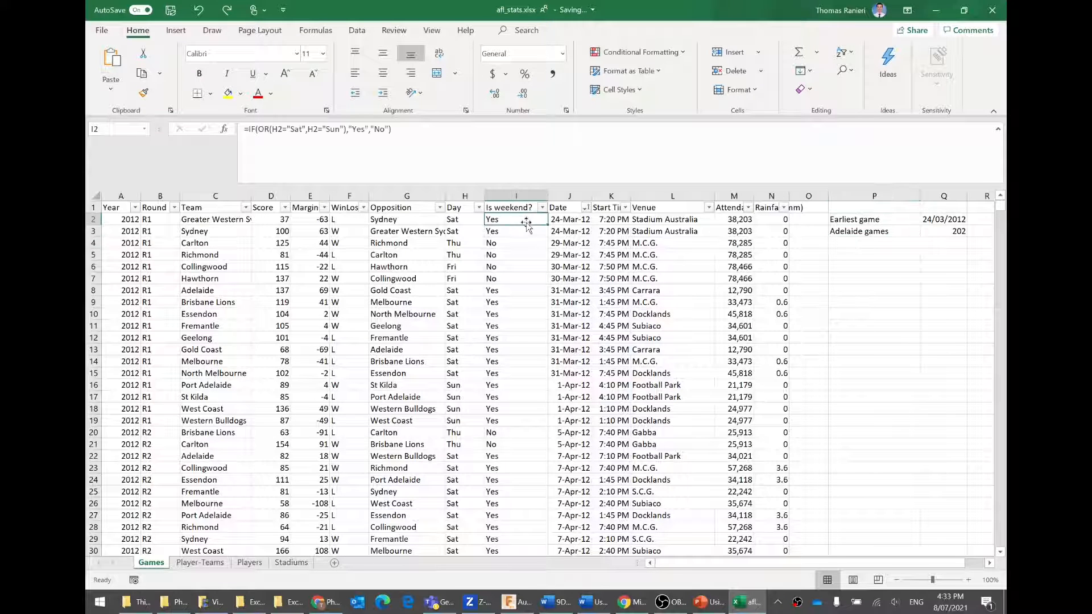
{"action": "left_click", "coordinate": [874, 252]}
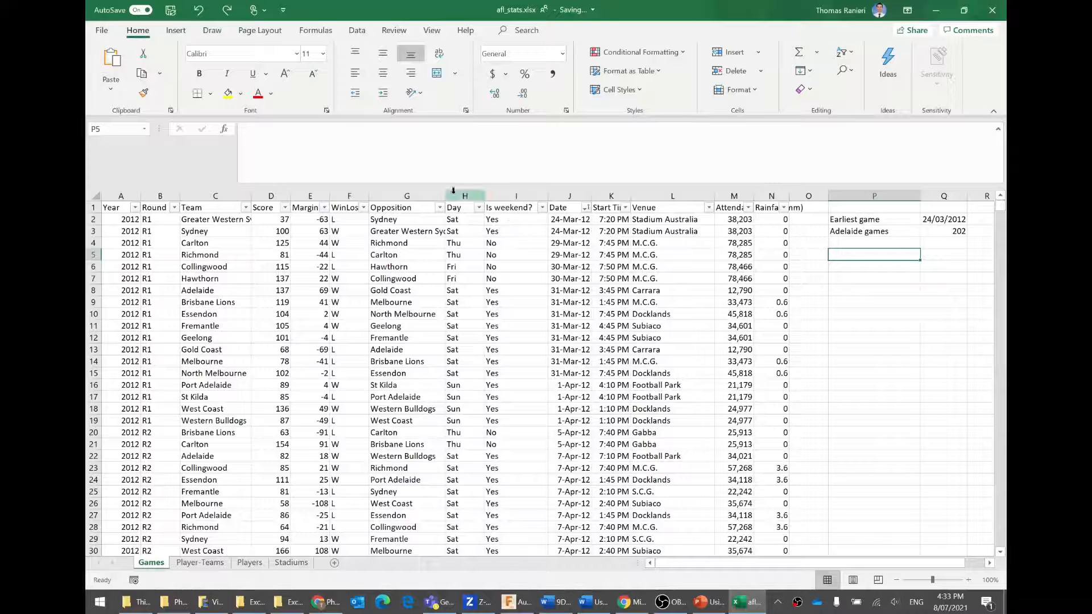
{"action": "left_click", "coordinate": [572, 219]}
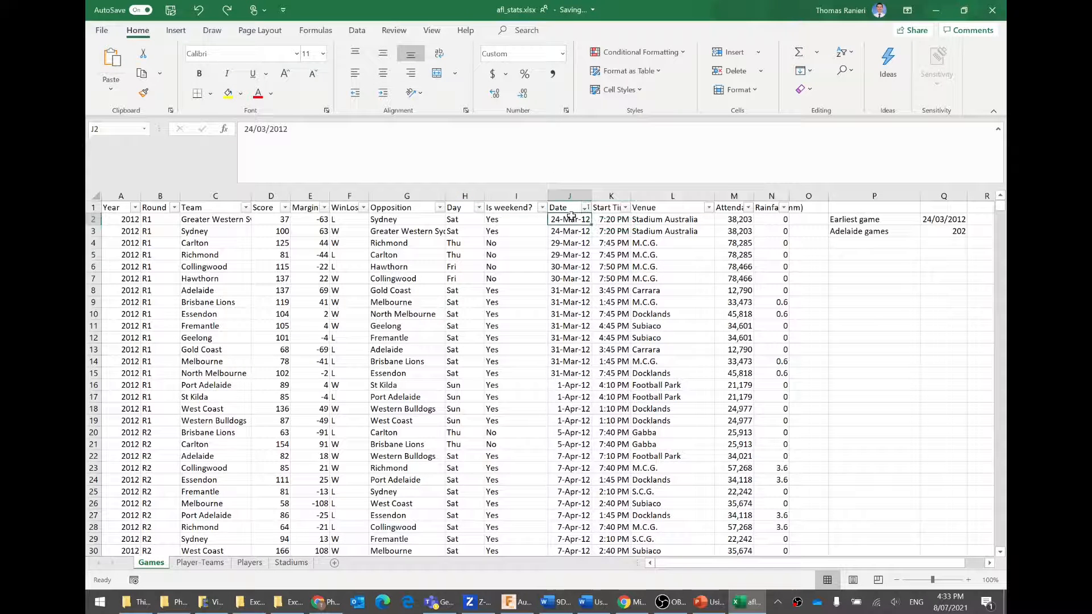
{"action": "left_click", "coordinate": [862, 244]}
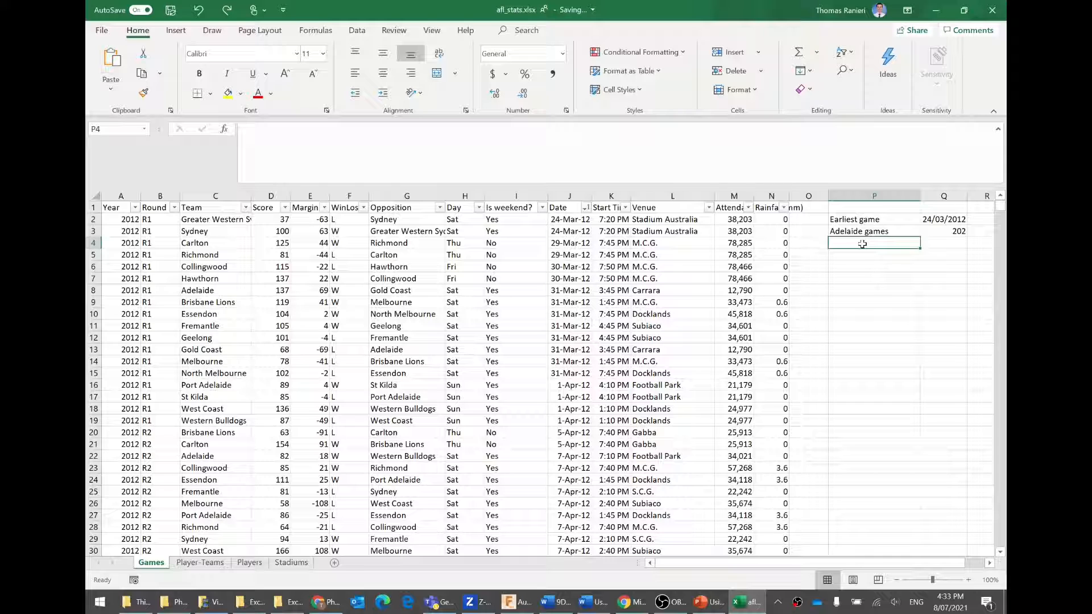
{"action": "type", "text": "We"}
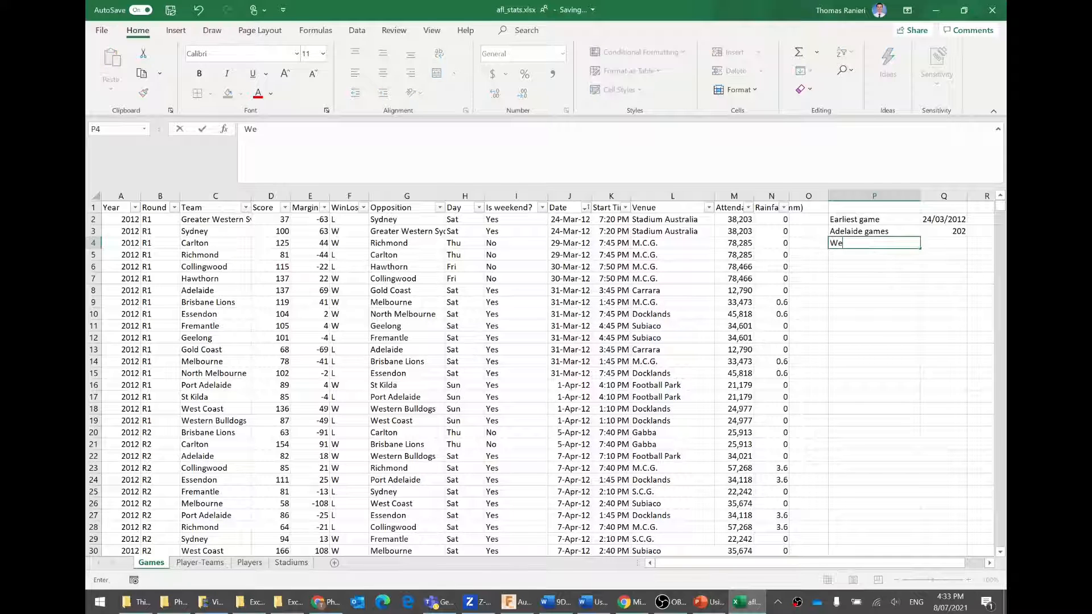
{"action": "type", "text": "ekend games"}
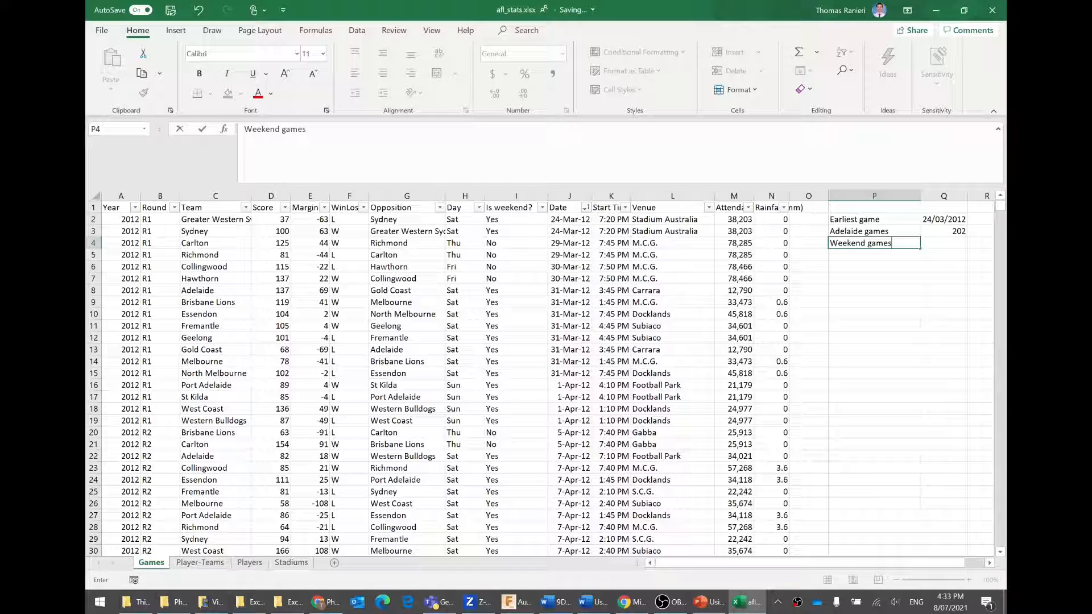
Enter a formula in Q4 that counts the Yes entries in the whole Is weekend? column, =COUNTIF(I:I,"Yes").
{"action": "left_click", "coordinate": [946, 239]}
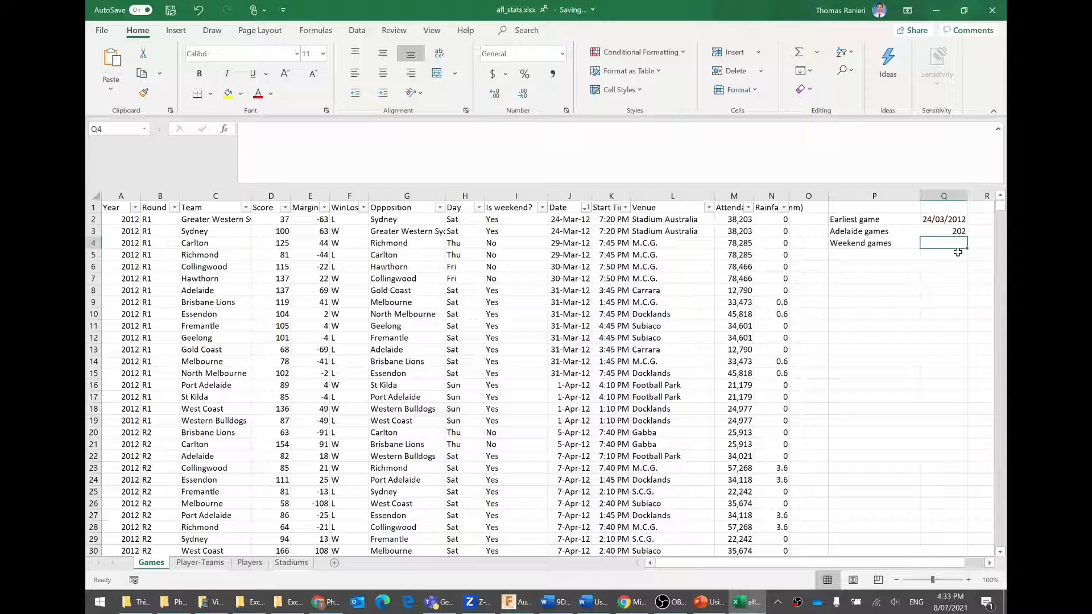
{"action": "type", "text": "=countif("}
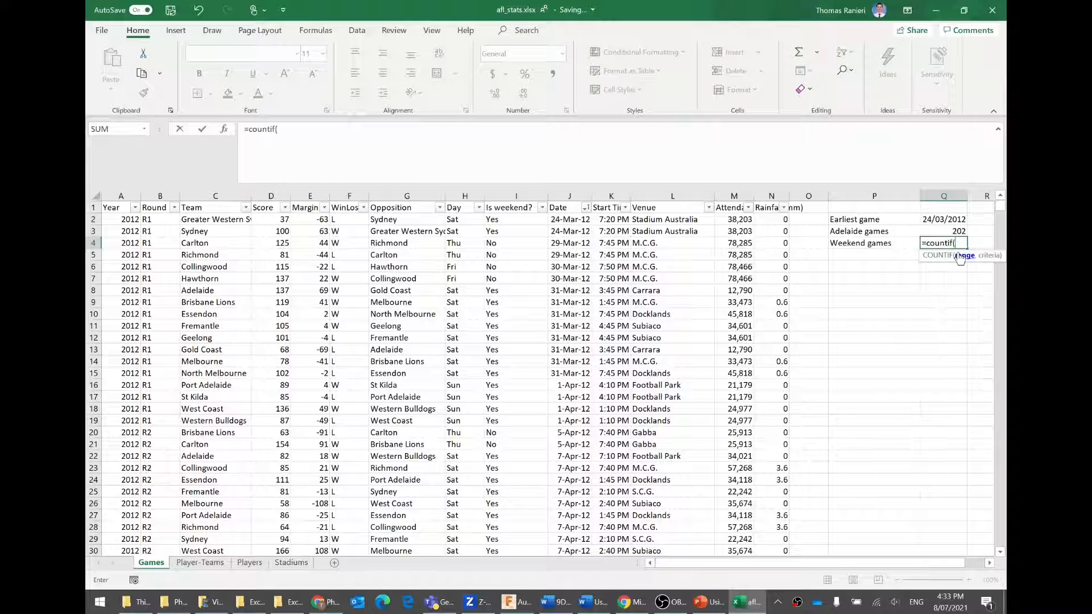
{"action": "left_click", "coordinate": [506, 195]}
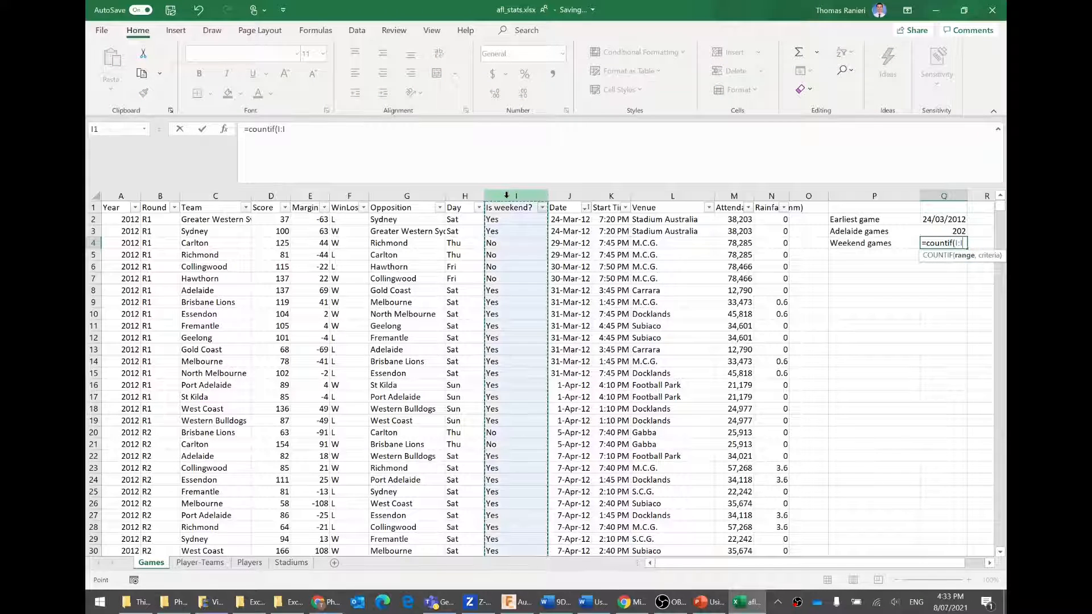
{"action": "type", "text": ","}
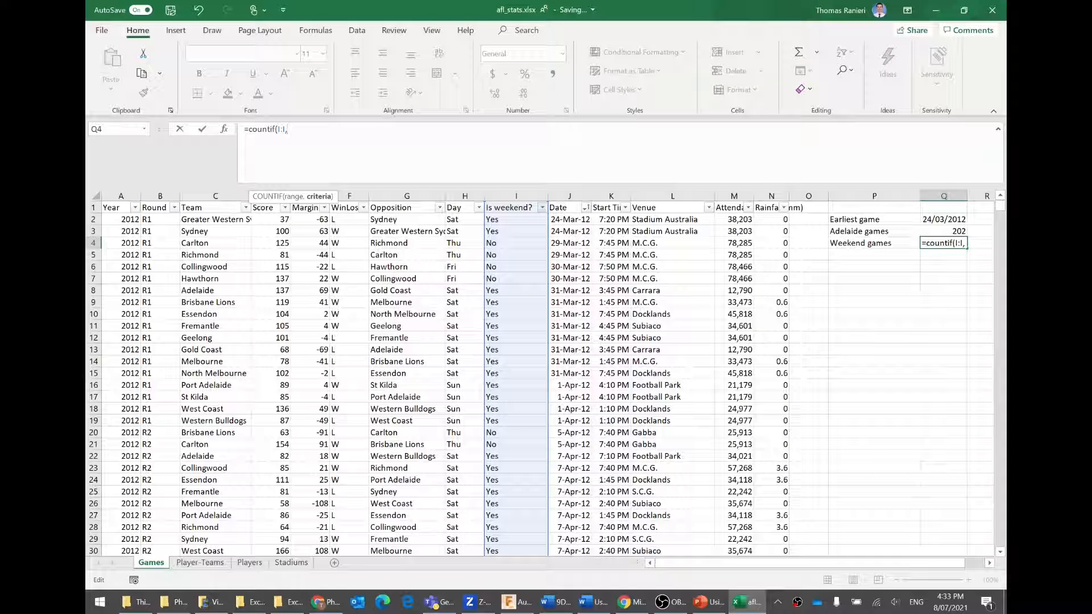
{"action": "type", "text": "\"Yes\")"}
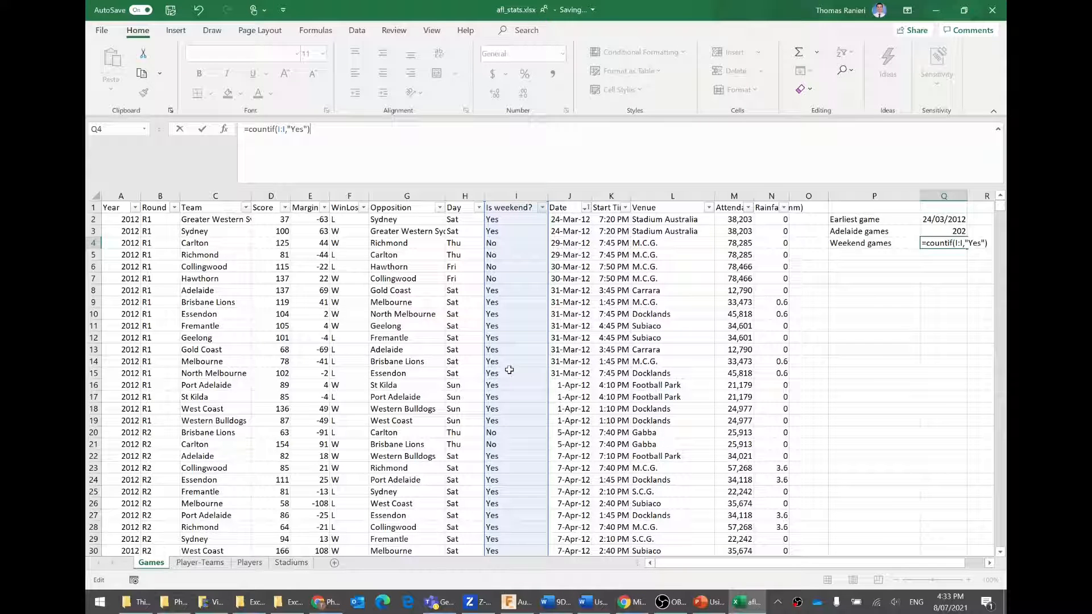
{"action": "key", "text": "Return"}
{"action": "left_click", "coordinate": [937, 243]}
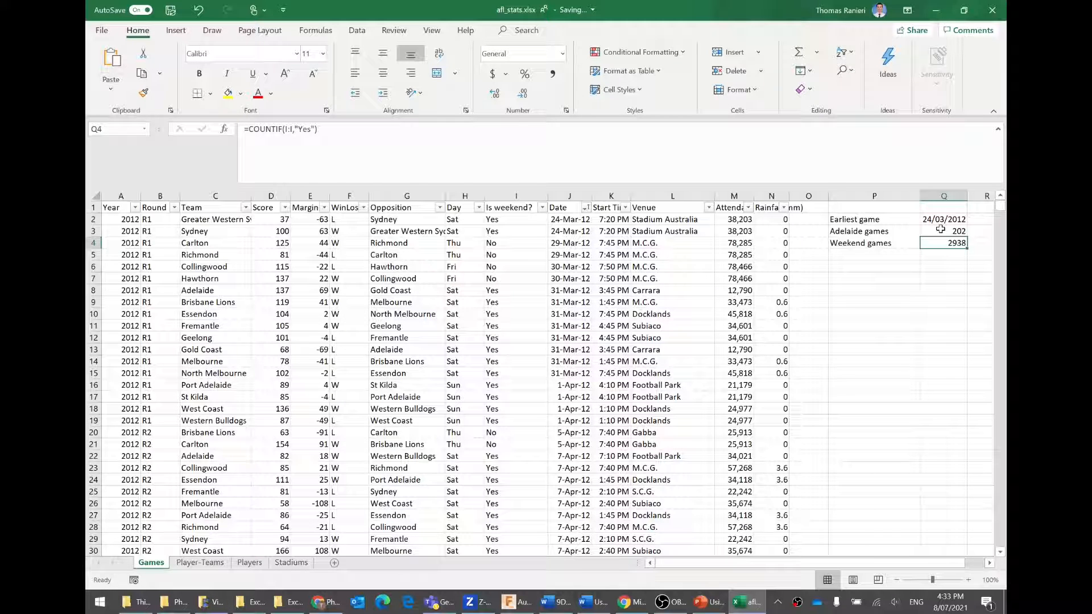
Compare the weekend flag, day, date, start time, venue and attendance of the first two game rows.
{"action": "left_click", "coordinate": [513, 230]}
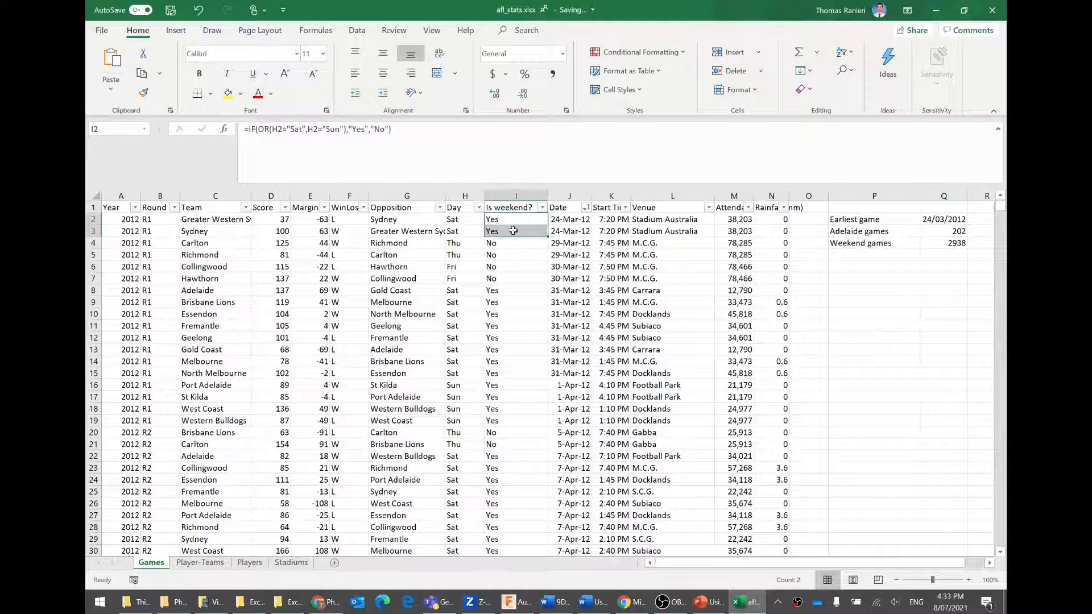
{"action": "left_click", "coordinate": [570, 231]}
{"action": "left_click", "coordinate": [530, 234]}
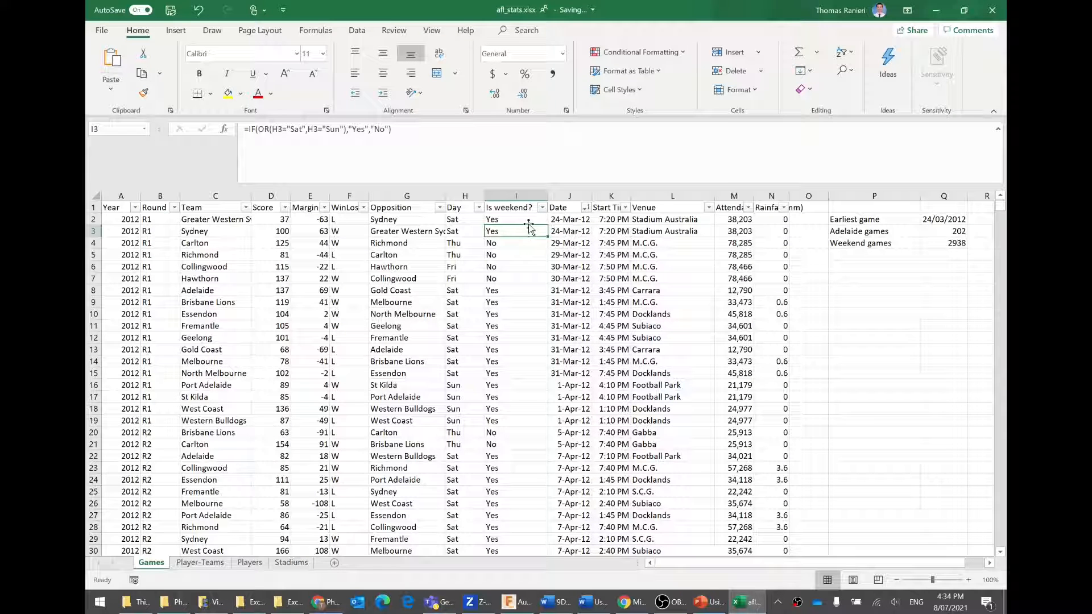
{"action": "left_click_drag", "start_coordinate": [517, 217], "coordinate": [515, 232]}
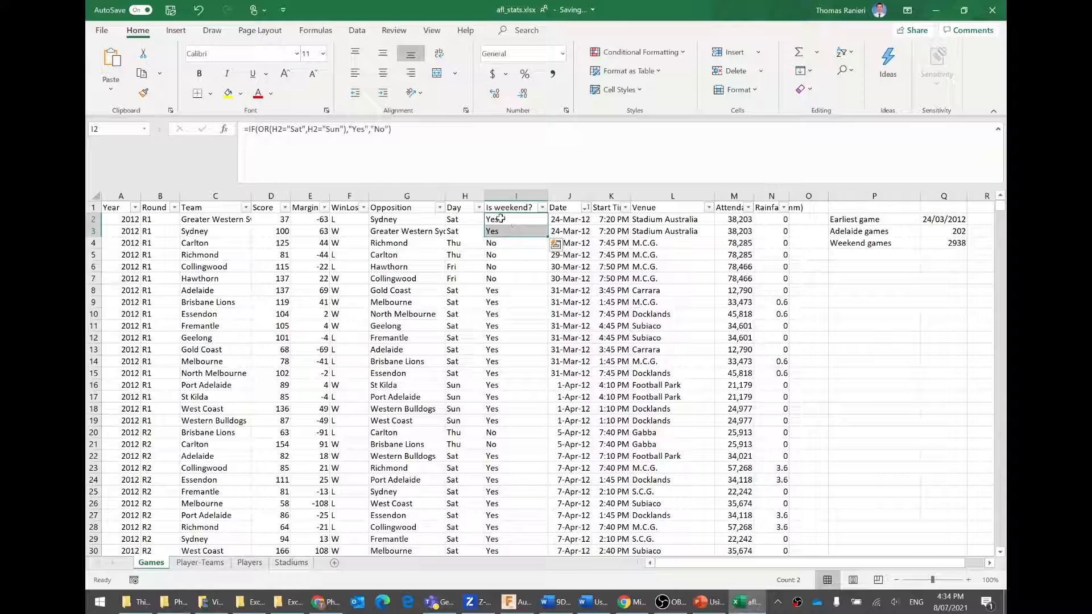
{"action": "left_click_drag", "start_coordinate": [471, 234], "coordinate": [464, 220]}
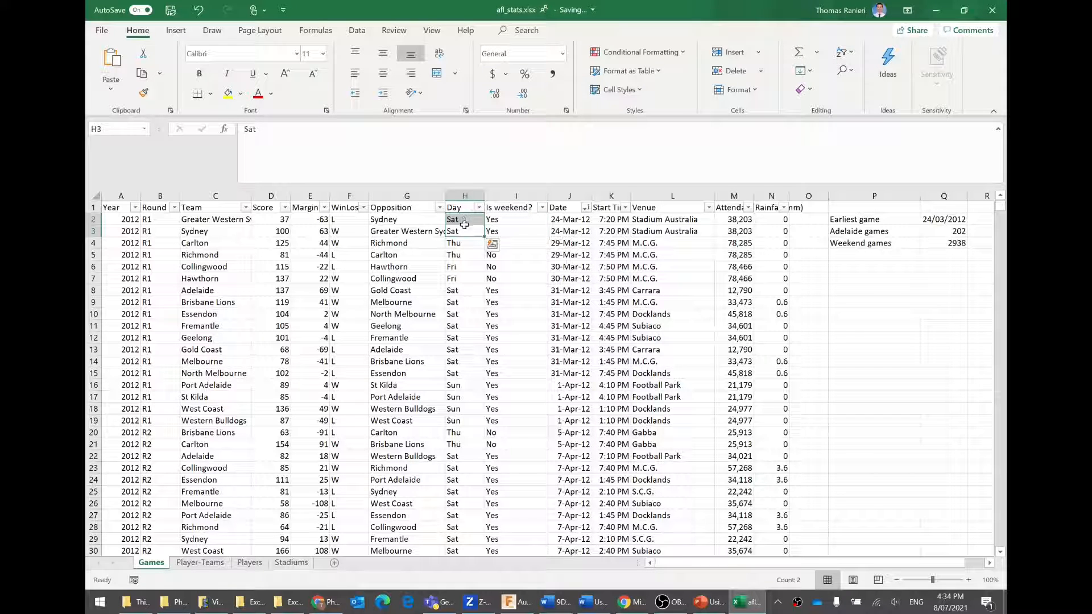
{"action": "left_click_drag", "start_coordinate": [574, 221], "coordinate": [574, 231]}
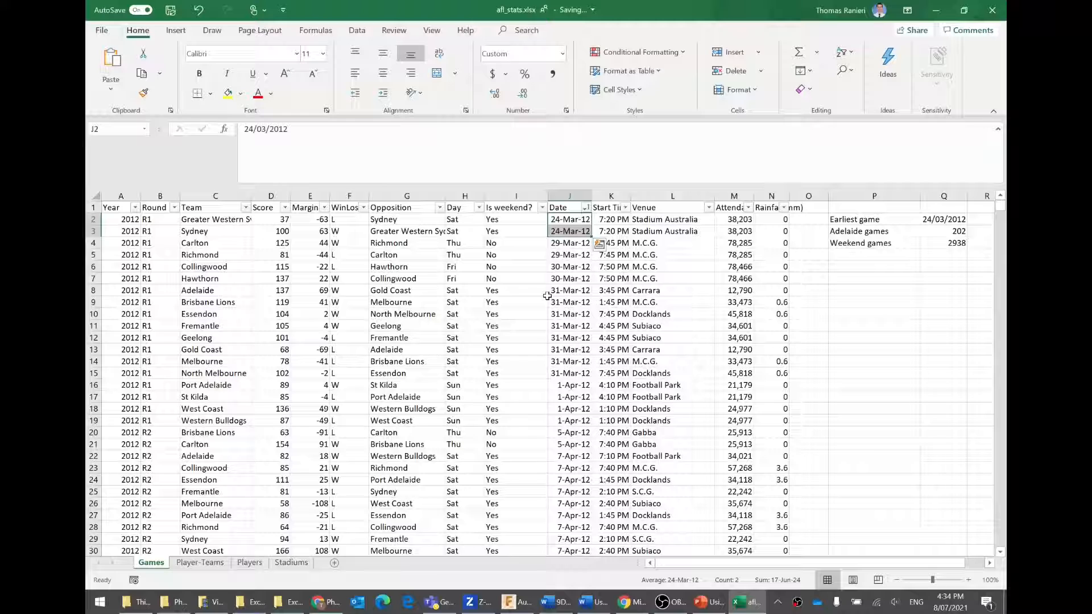
{"action": "left_click_drag", "start_coordinate": [610, 220], "coordinate": [654, 230]}
{"action": "left_click_drag", "start_coordinate": [737, 219], "coordinate": [734, 231]}
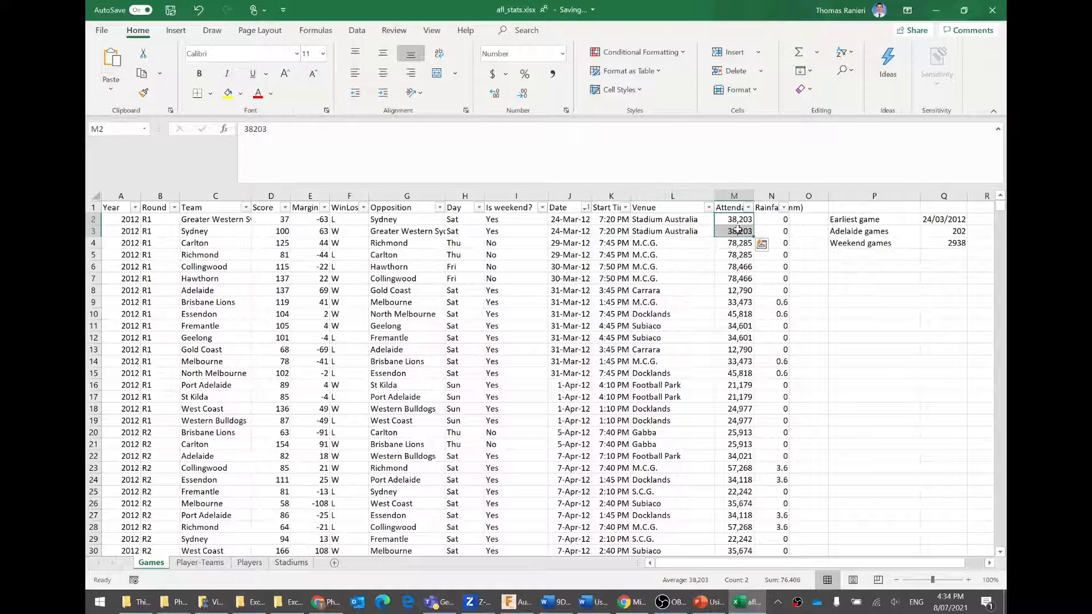
Compare the Team, Opposition, Score and Margin entries of rows 2 and 3, and select both records.
{"action": "left_click", "coordinate": [381, 222]}
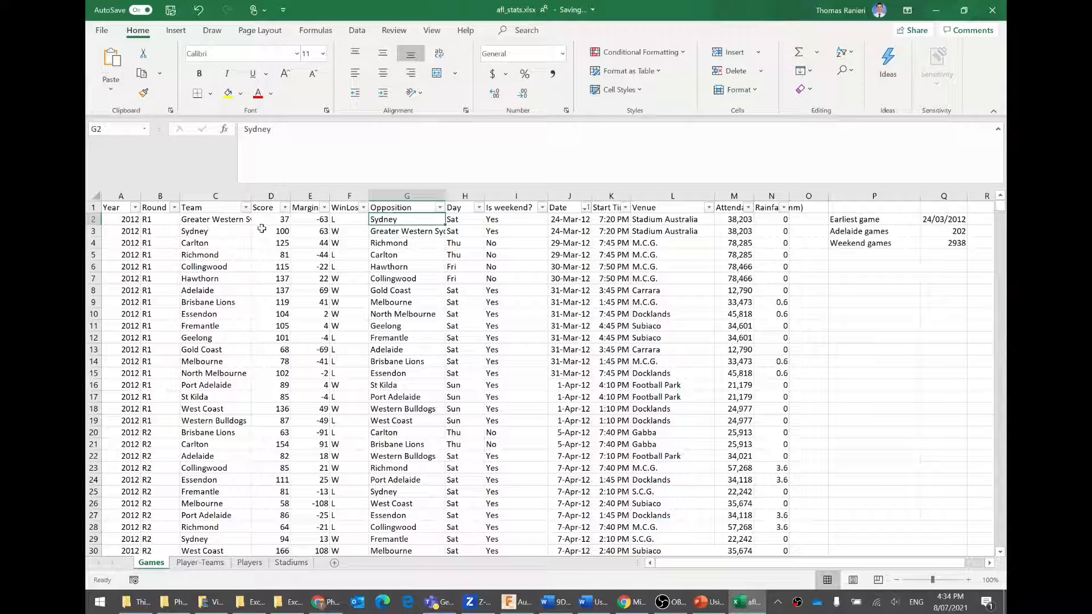
{"action": "left_click", "coordinate": [400, 231], "text": "ctrl"}
{"action": "left_click", "coordinate": [237, 231], "text": "ctrl"}
{"action": "left_click", "coordinate": [240, 221], "text": "ctrl"}
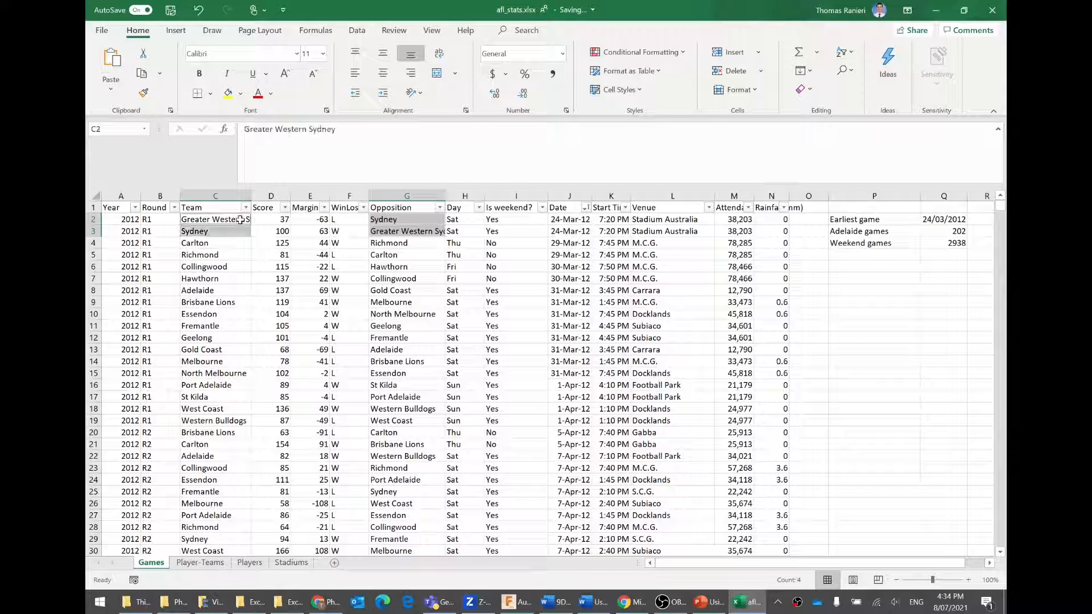
{"action": "left_click", "coordinate": [277, 220]}
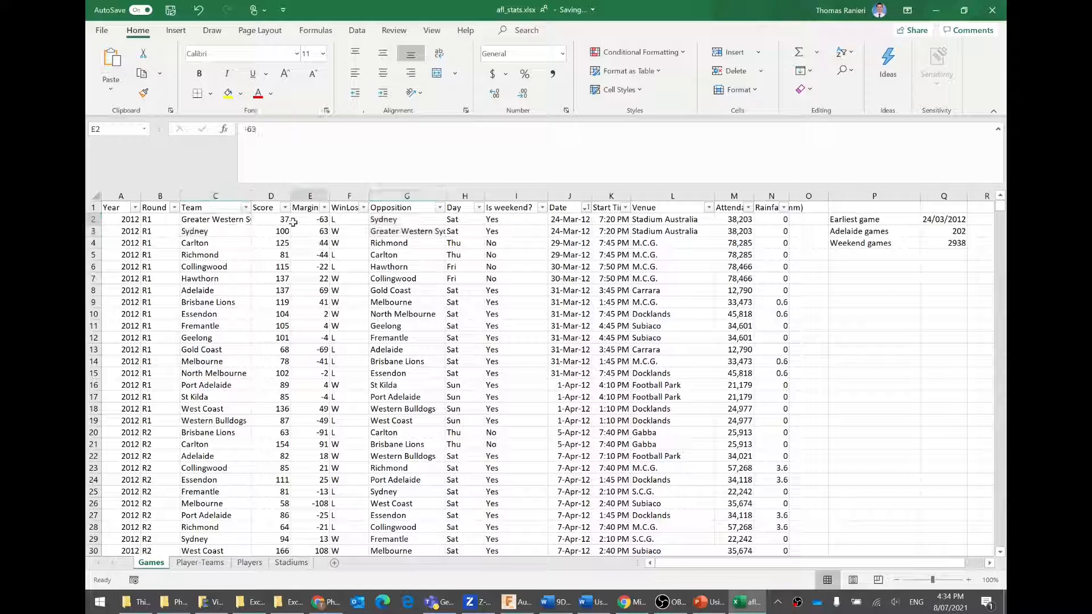
{"action": "left_click", "coordinate": [318, 222]}
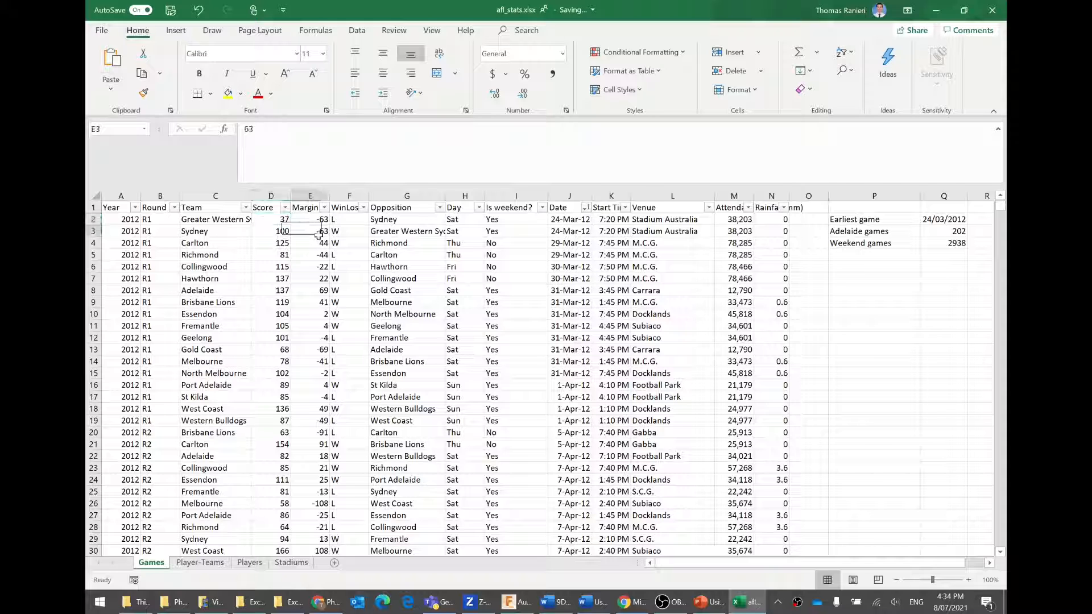
{"action": "left_click", "coordinate": [320, 231]}
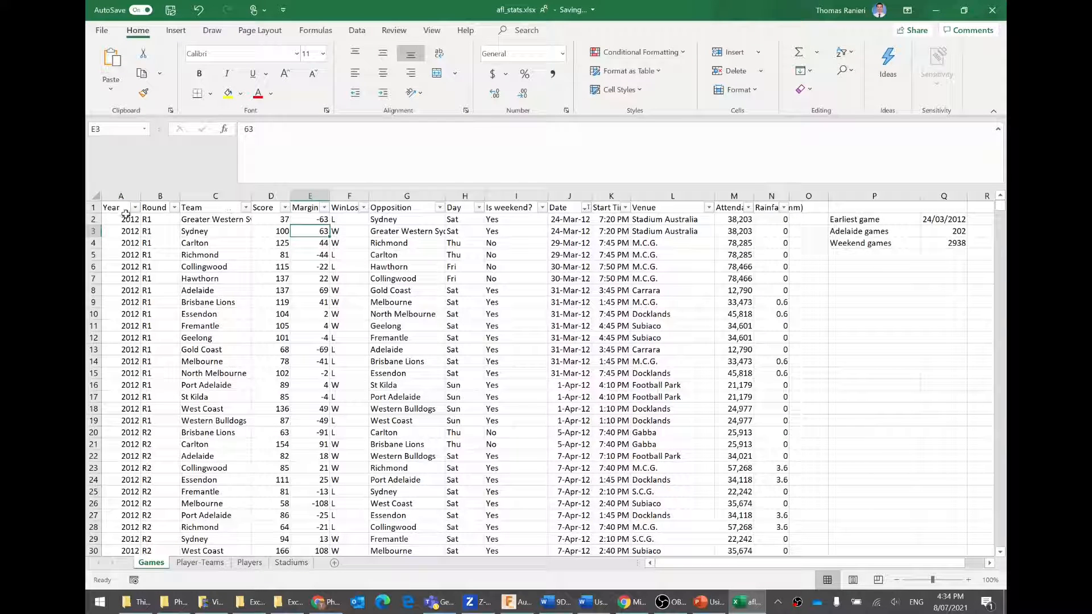
{"action": "left_click_drag", "start_coordinate": [120, 220], "coordinate": [212, 221]}
{"action": "left_click_drag", "start_coordinate": [326, 227], "coordinate": [781, 232]}
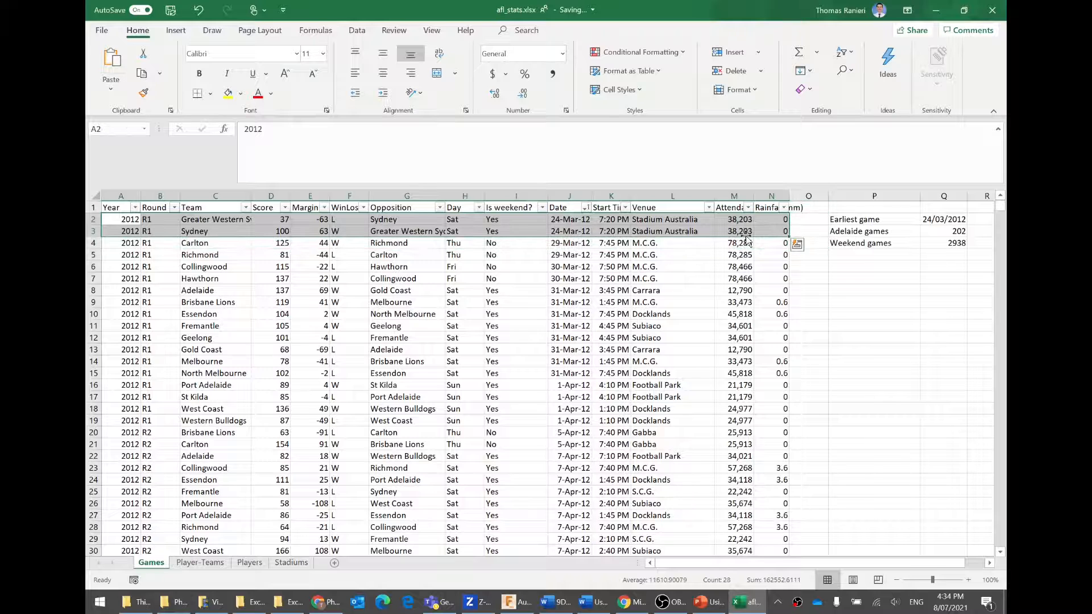
Match each team with its own score in rows 2 and 3, and examine the two records from Year to Rainfall.
{"action": "left_click", "coordinate": [225, 219]}
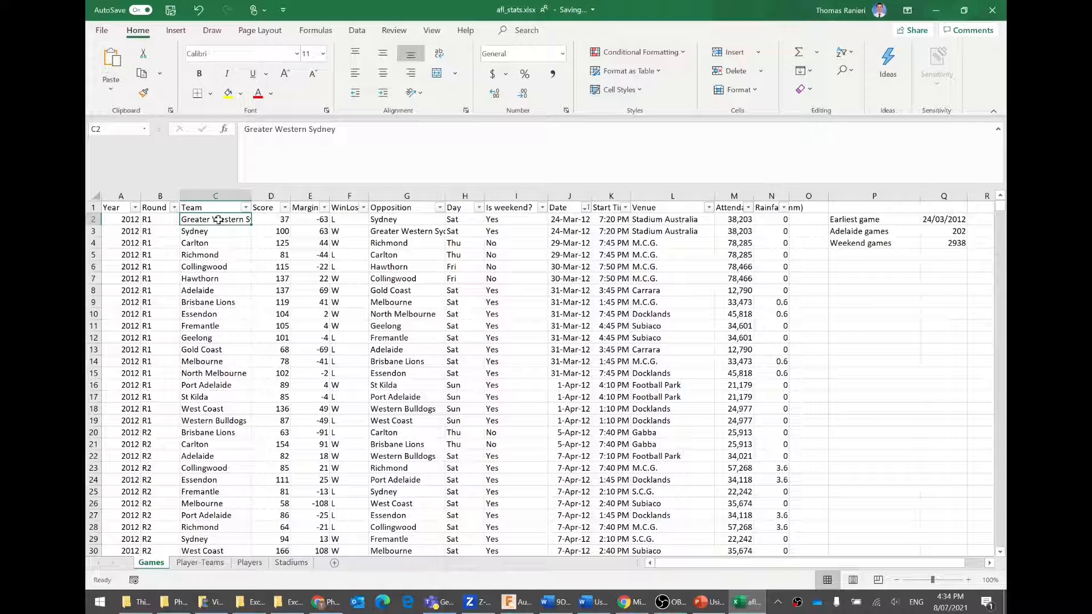
{"action": "left_click", "coordinate": [264, 219]}
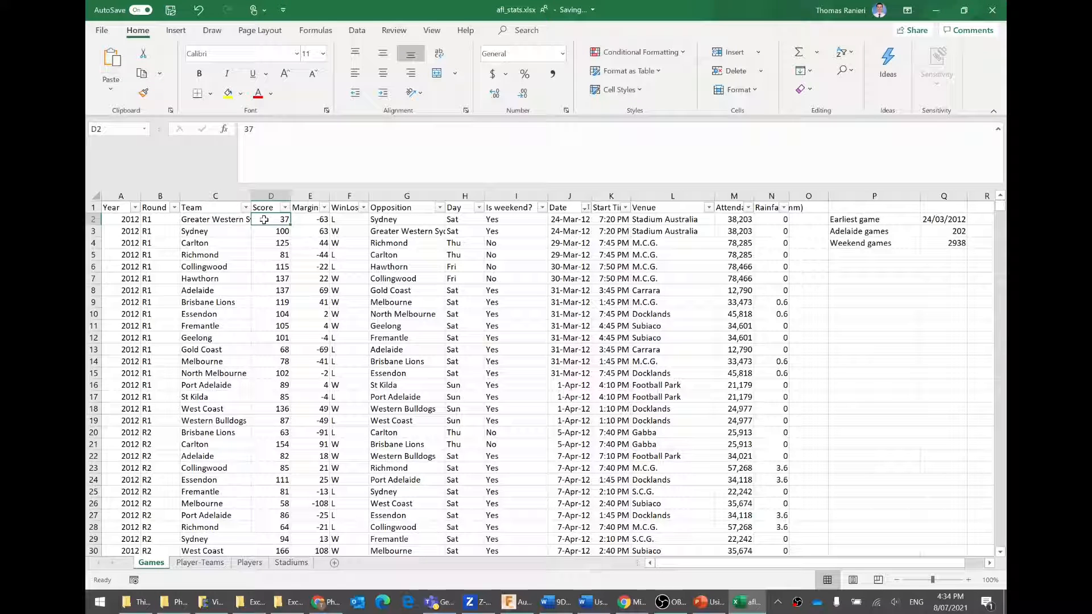
{"action": "left_click", "coordinate": [239, 229]}
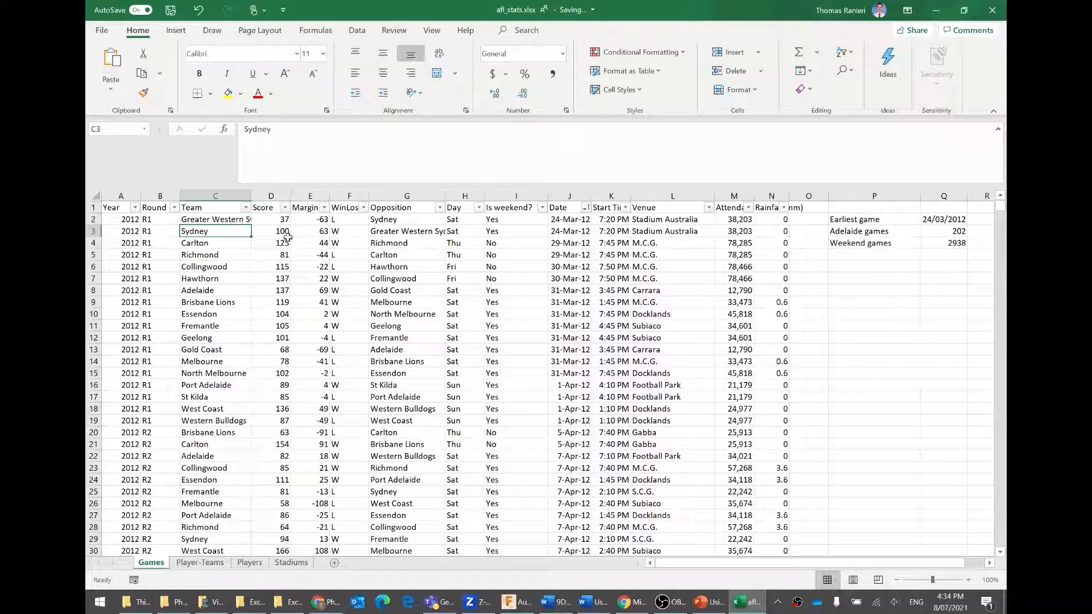
{"action": "left_click", "coordinate": [279, 233]}
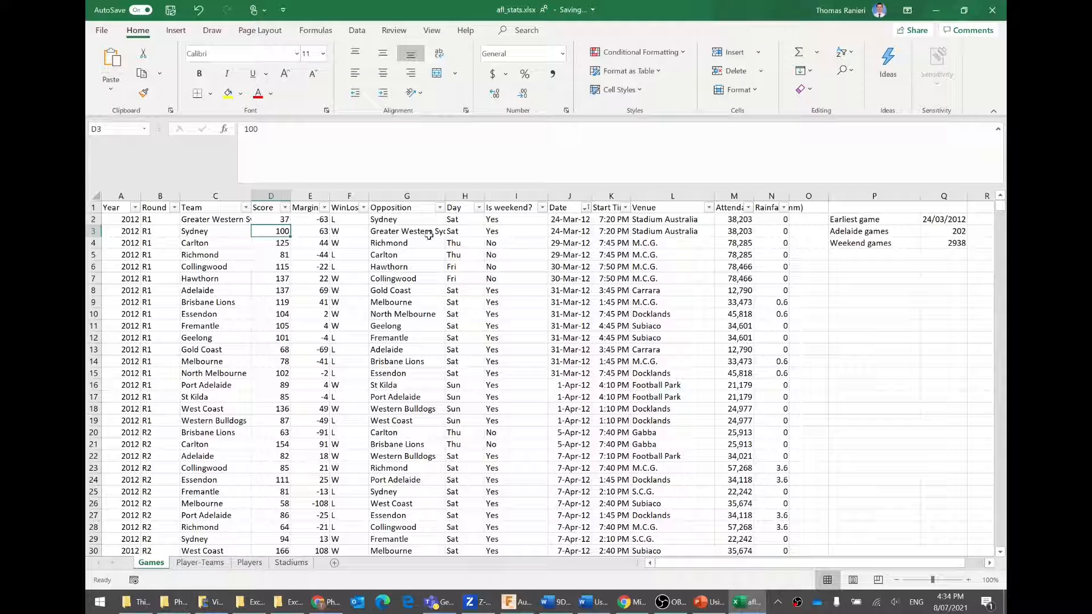
{"action": "left_click_drag", "start_coordinate": [116, 219], "coordinate": [773, 233]}
{"action": "left_click", "coordinate": [773, 255]}
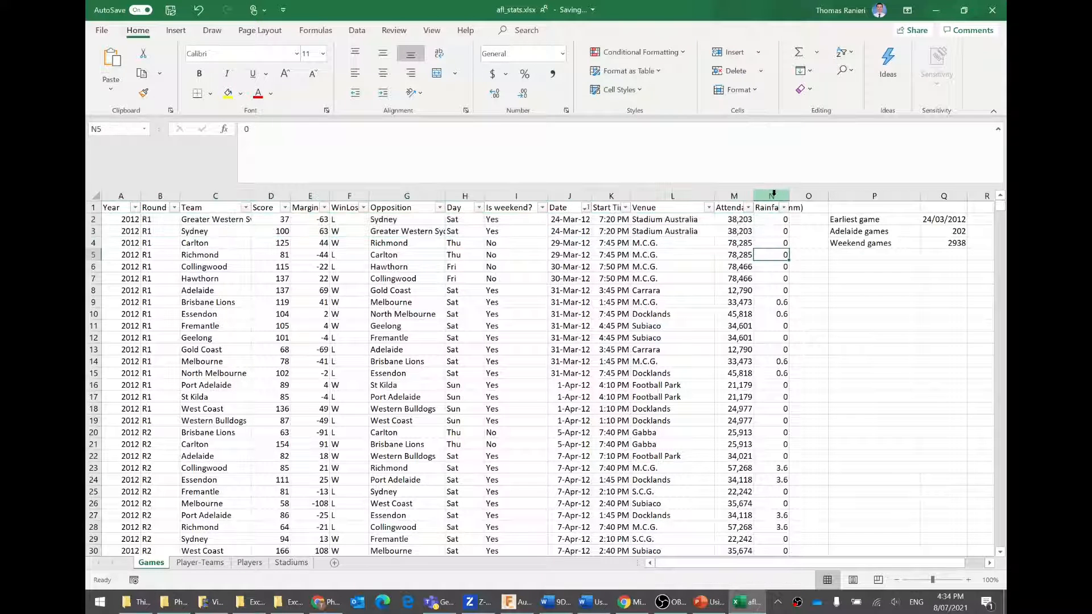
Halve the weekend games count in Q4 so each game counts once, using =COUNTIF(I:I,"Yes")/2.
{"action": "left_click_drag", "start_coordinate": [771, 195], "coordinate": [120, 195]}
{"action": "left_click", "coordinate": [119, 209]}
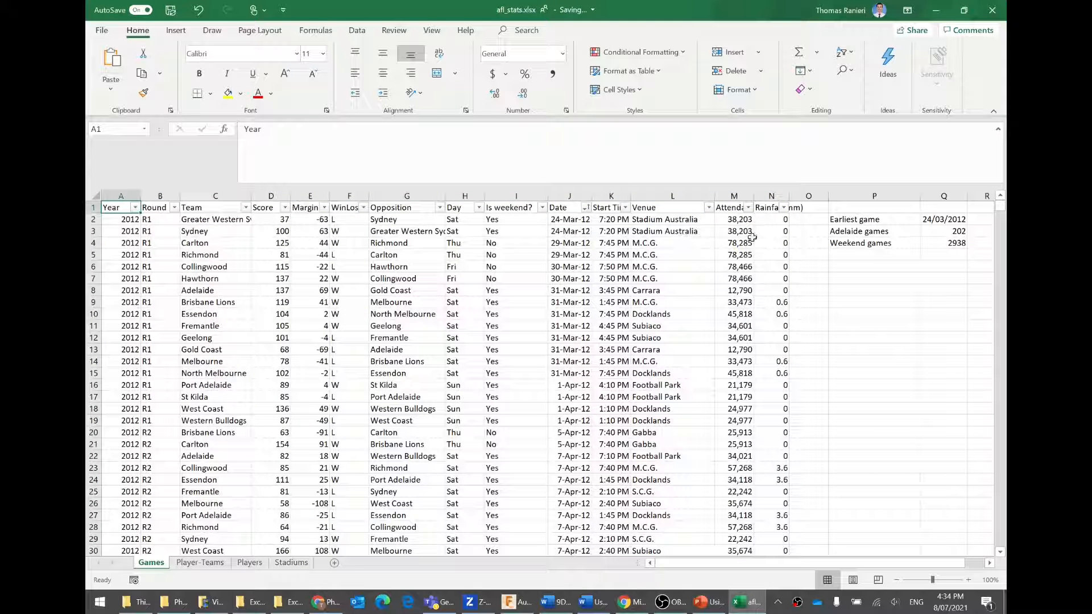
{"action": "left_click", "coordinate": [933, 244]}
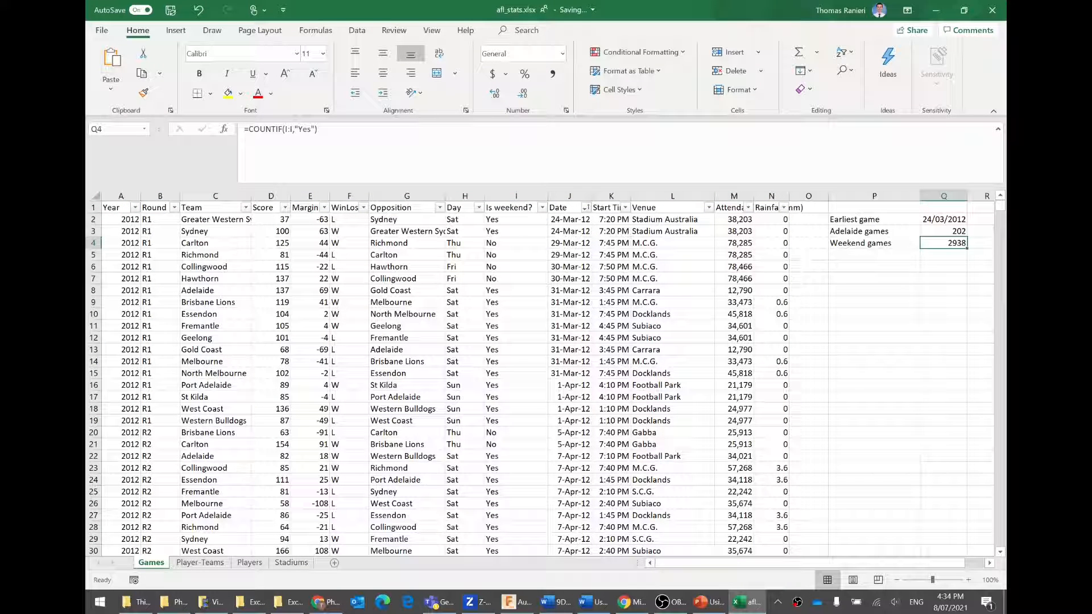
{"action": "key", "text": "F2"}
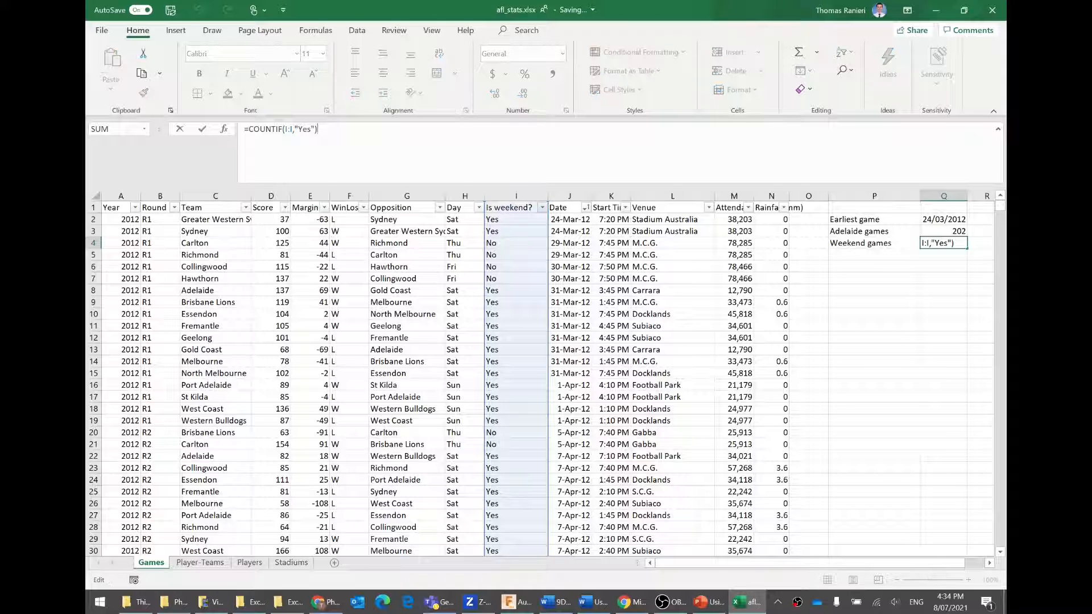
{"action": "type", "text": "/2"}
{"action": "key", "text": "Return"}
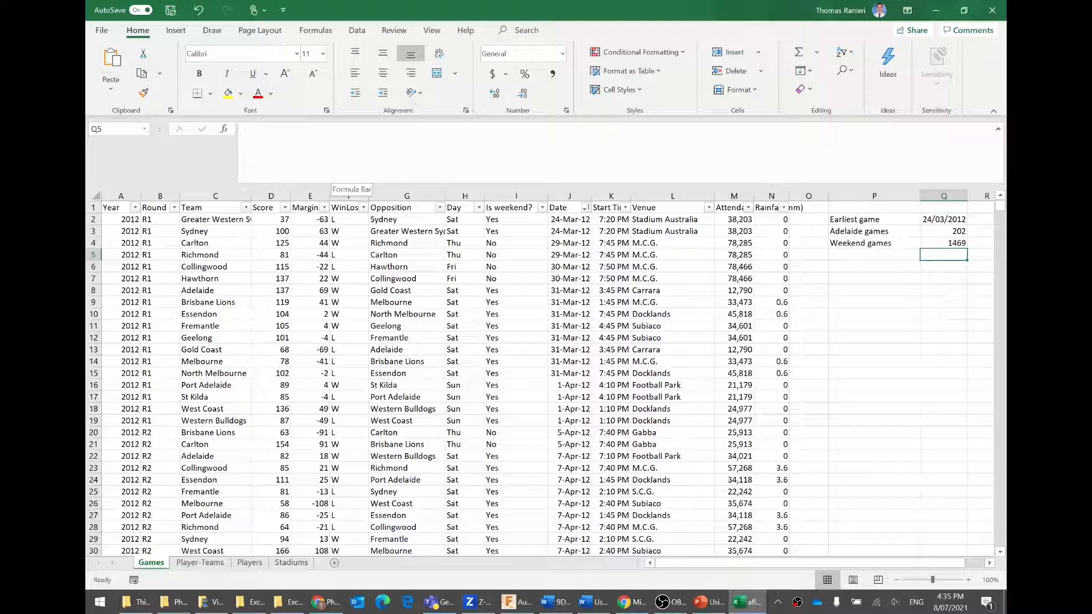
Add the label "Total games" in P5, below Weekend games.
{"action": "key", "text": "Left"}
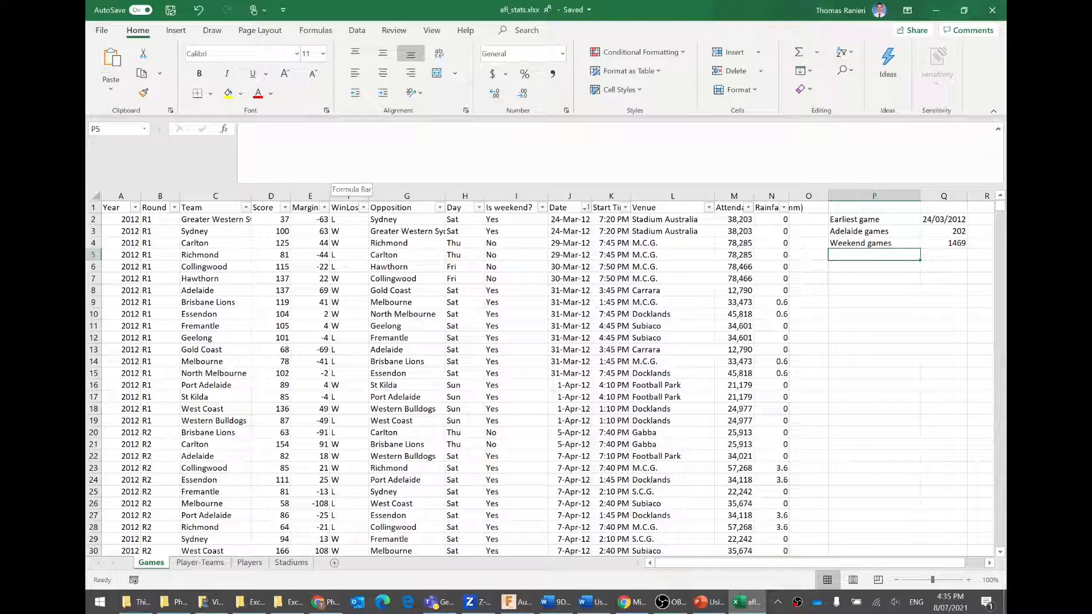
{"action": "type", "text": "Total games"}
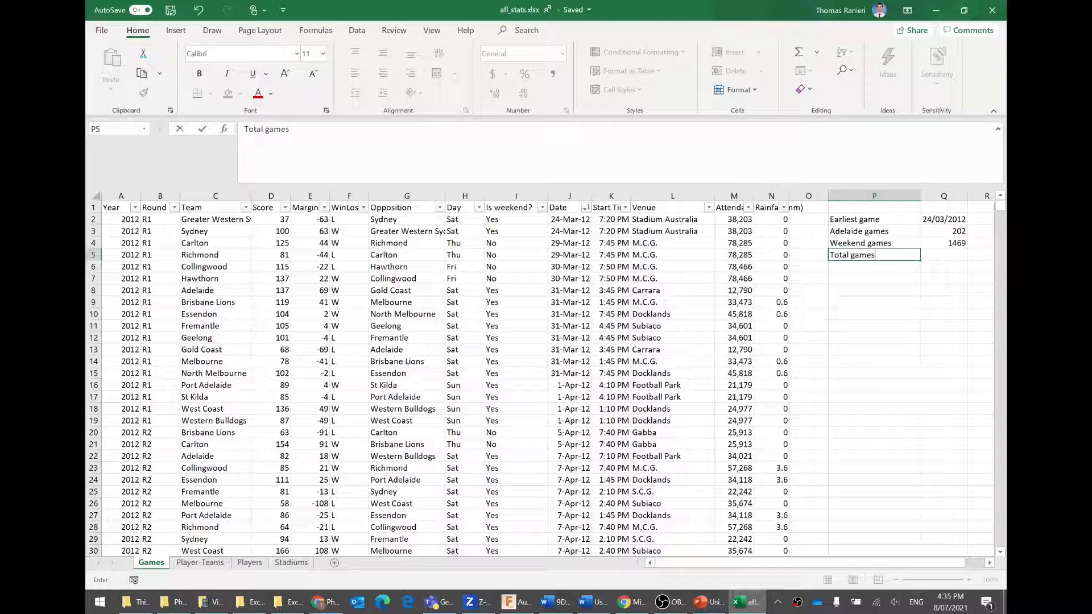
{"action": "key", "text": "Tab"}
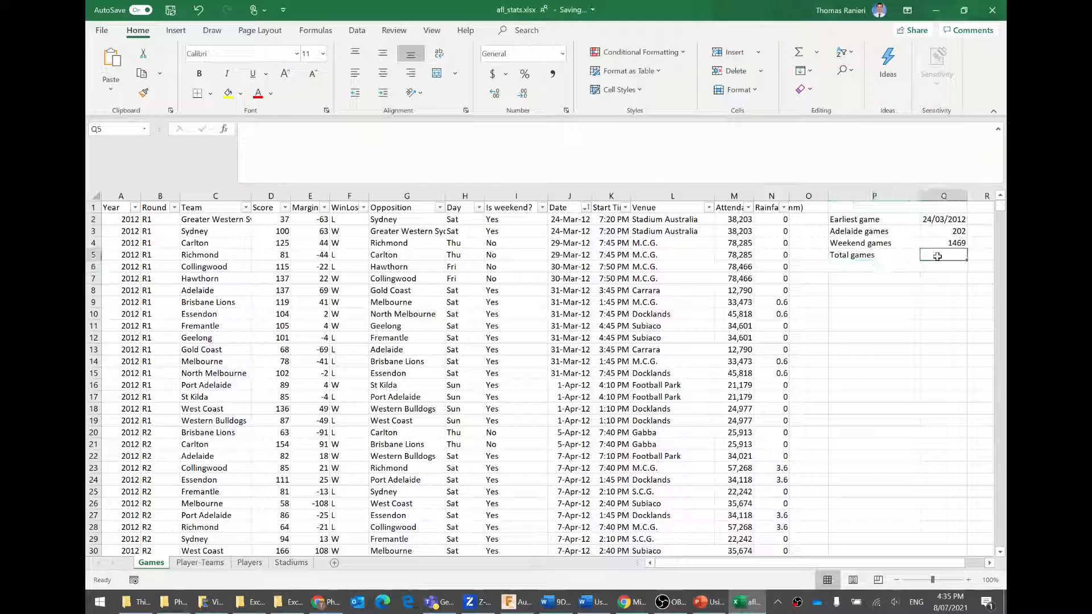
Try to count the total games in Q5 from the whole Team column with =COUNT(C:C).
{"action": "type", "text": "="}
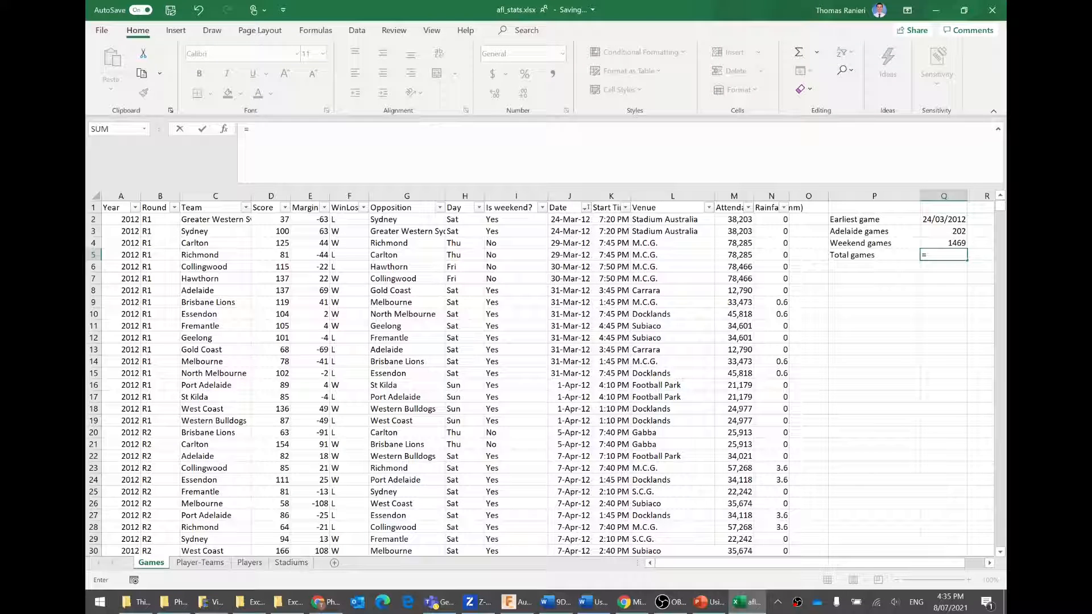
{"action": "type", "text": "count("}
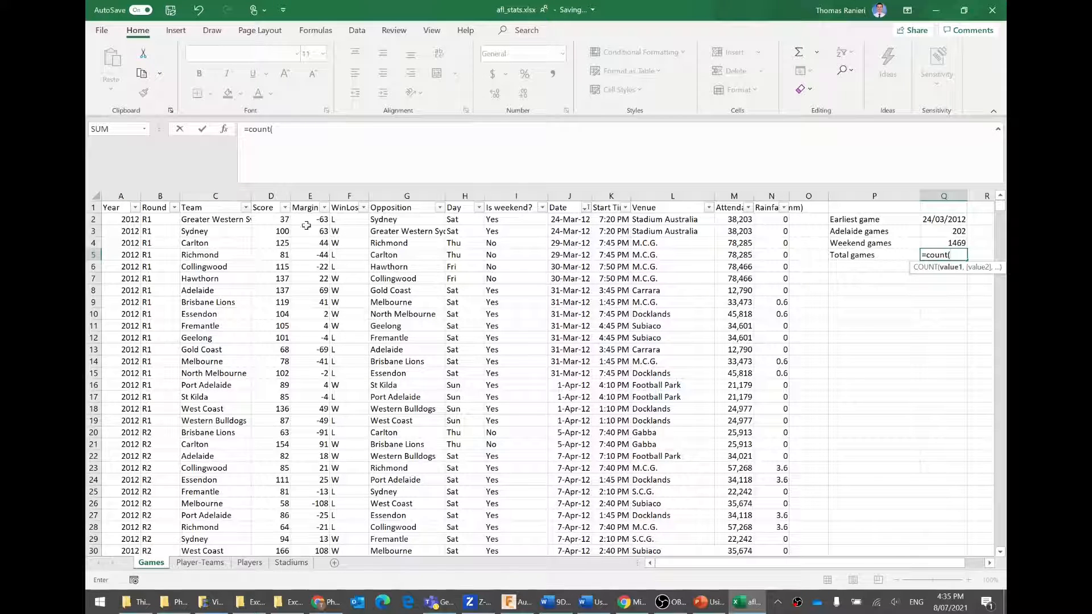
{"action": "left_click", "coordinate": [215, 195]}
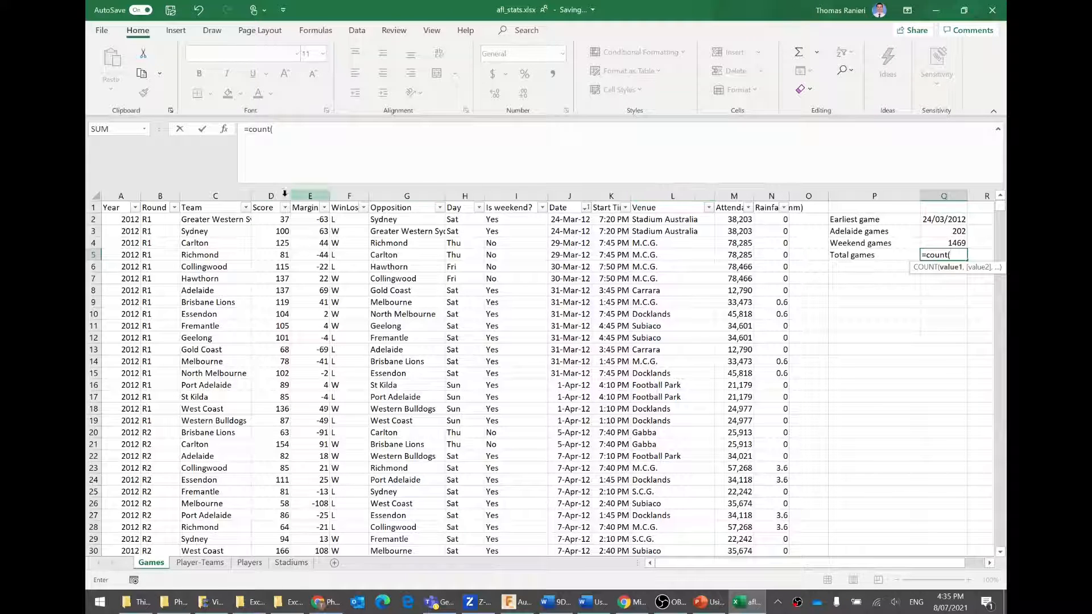
{"action": "left_click", "coordinate": [213, 192]}
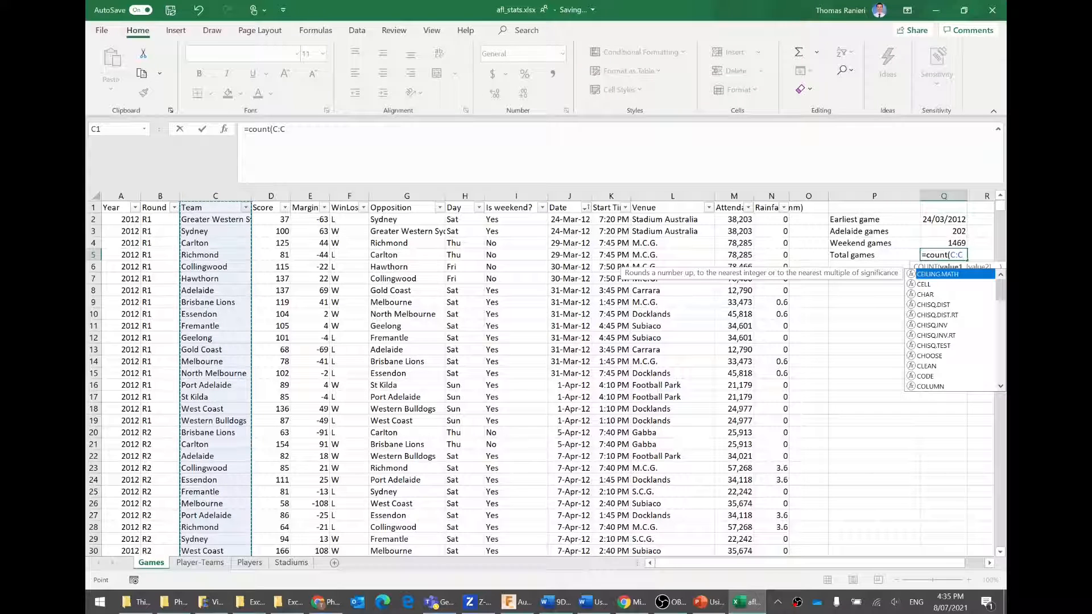
{"action": "type", "text": ")"}
{"action": "key", "text": "Return"}
{"action": "key", "text": "Up"}
{"action": "key", "text": "F2"}
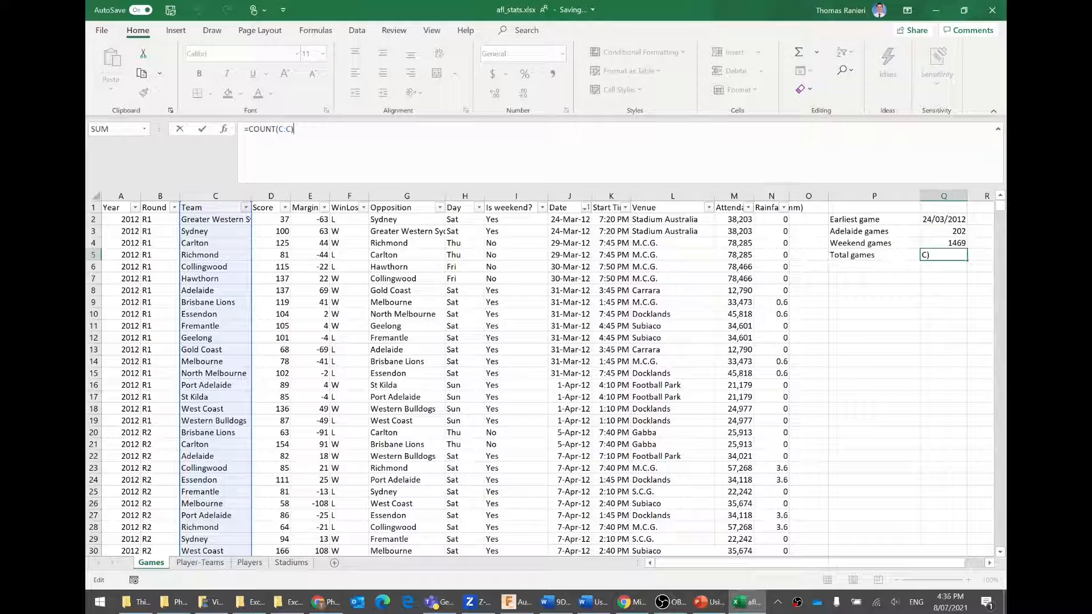
{"action": "key", "text": "Escape"}
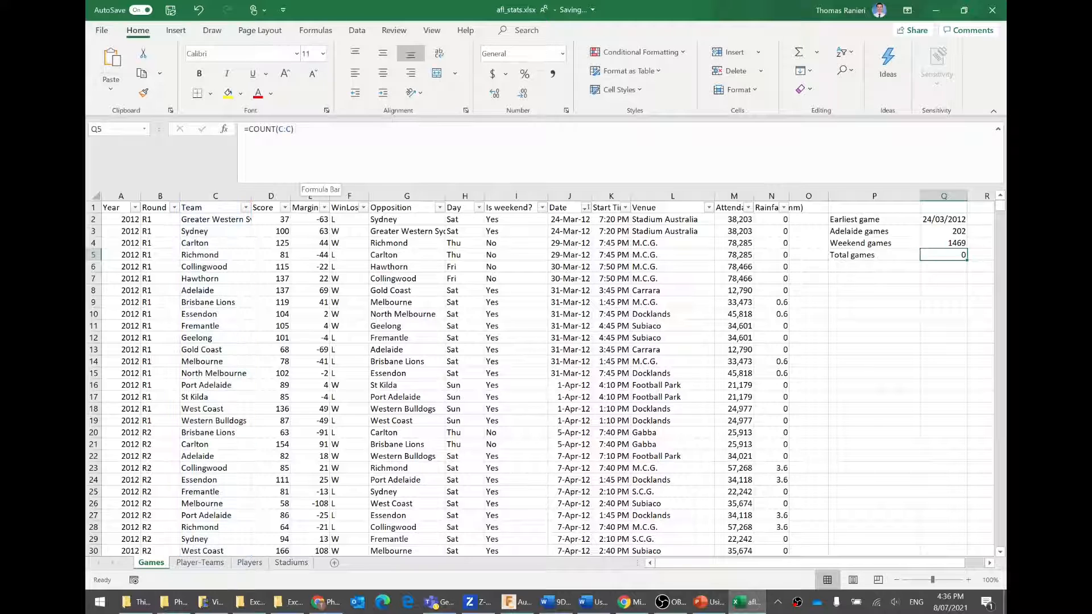
Replace the Q5 formula with a count of the numeric Year column, =COUNT(A:A).
{"action": "type", "text": "=count"}
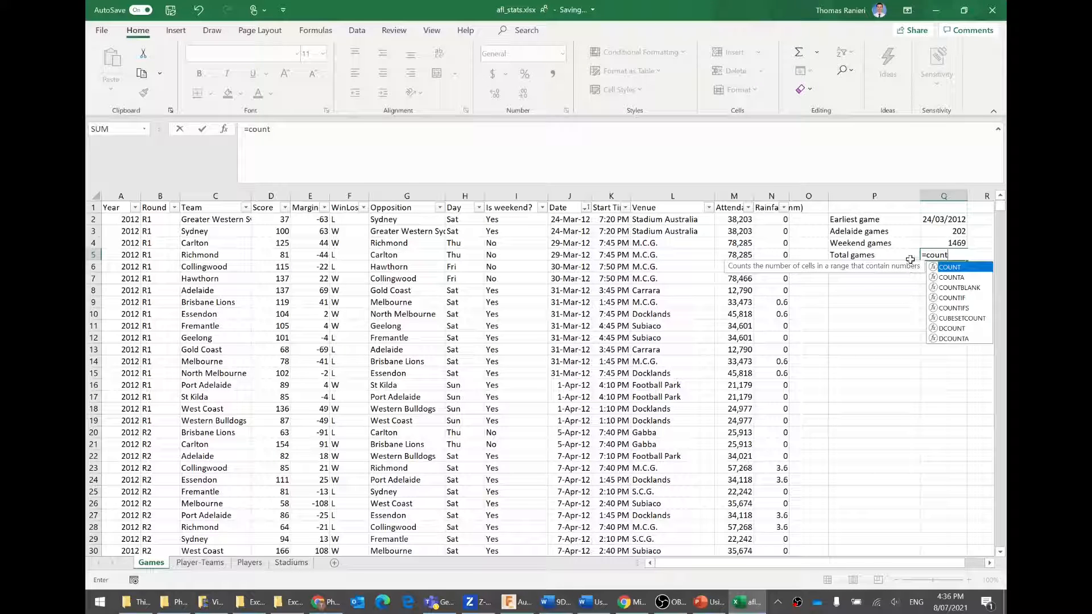
{"action": "type", "text": "("}
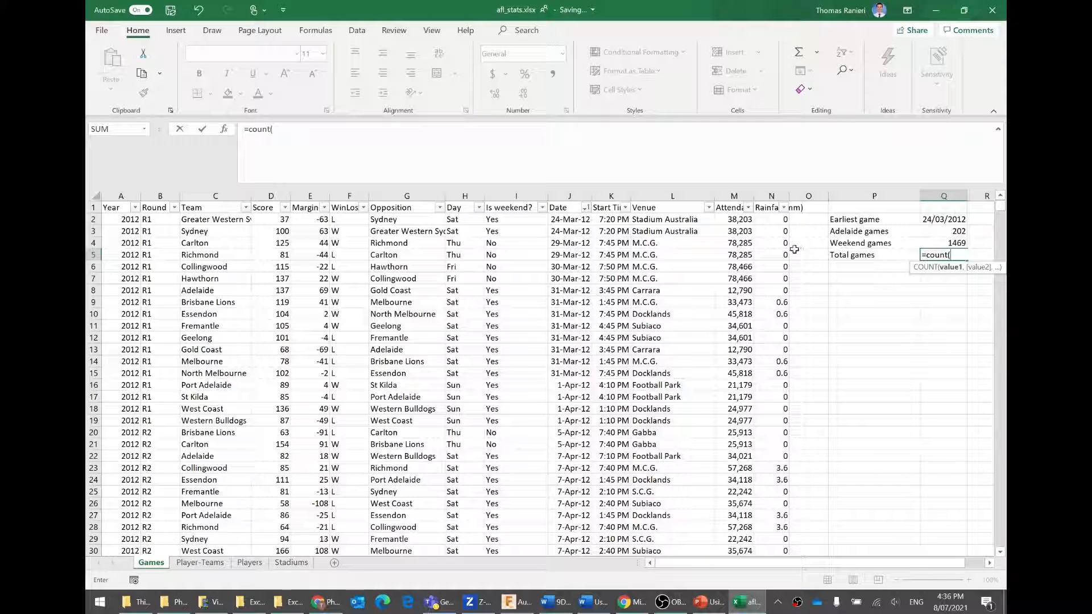
{"action": "left_click", "coordinate": [121, 195]}
{"action": "key", "text": "Return"}
{"action": "left_click", "coordinate": [942, 255]}
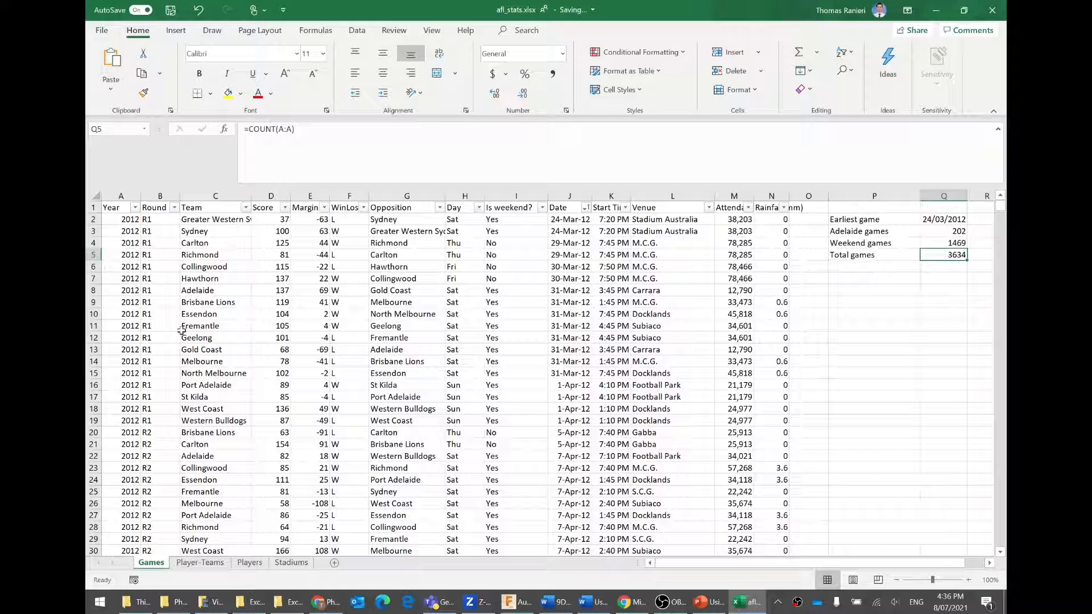
Check the Q5 total against the Year column by selecting its entries from A2 to the last record.
{"action": "left_click", "coordinate": [117, 220]}
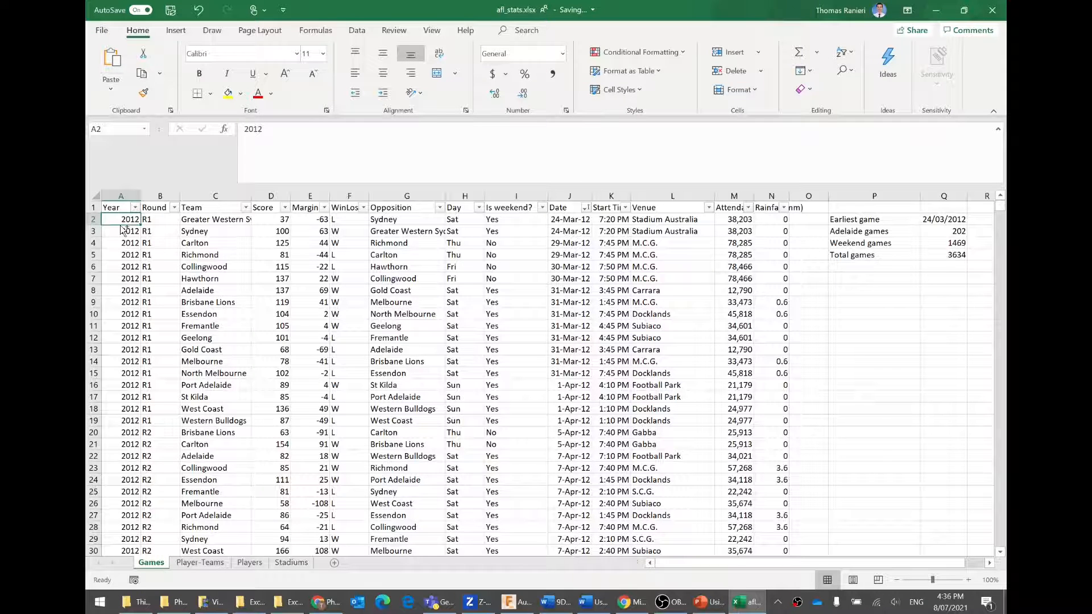
{"action": "key", "text": "ctrl+shift+Down"}
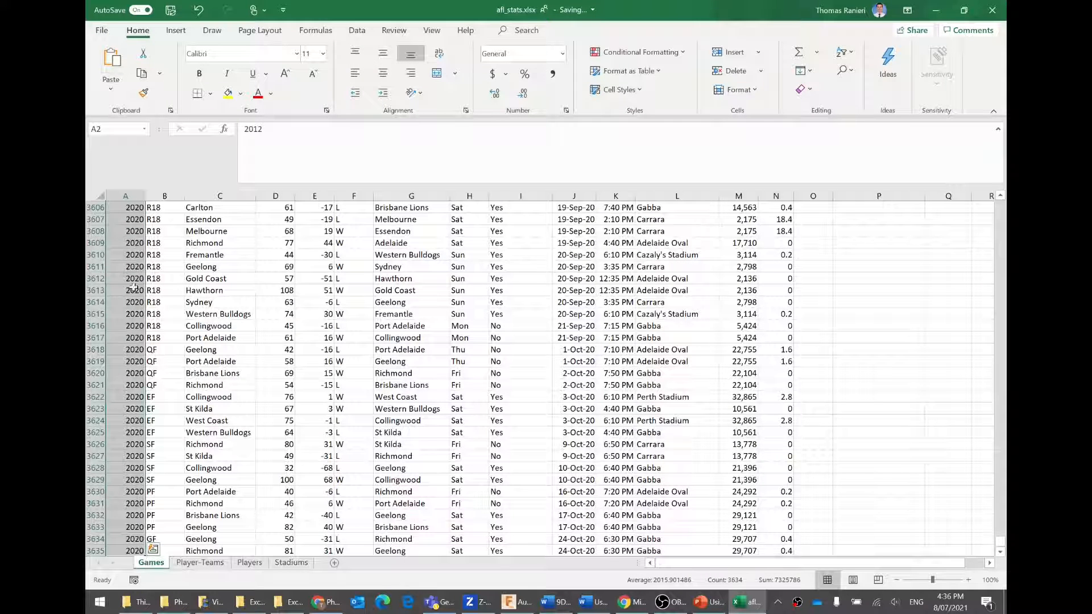
{"action": "scroll", "coordinate": [166, 493], "scroll_direction": "down", "scroll_amount": 1}
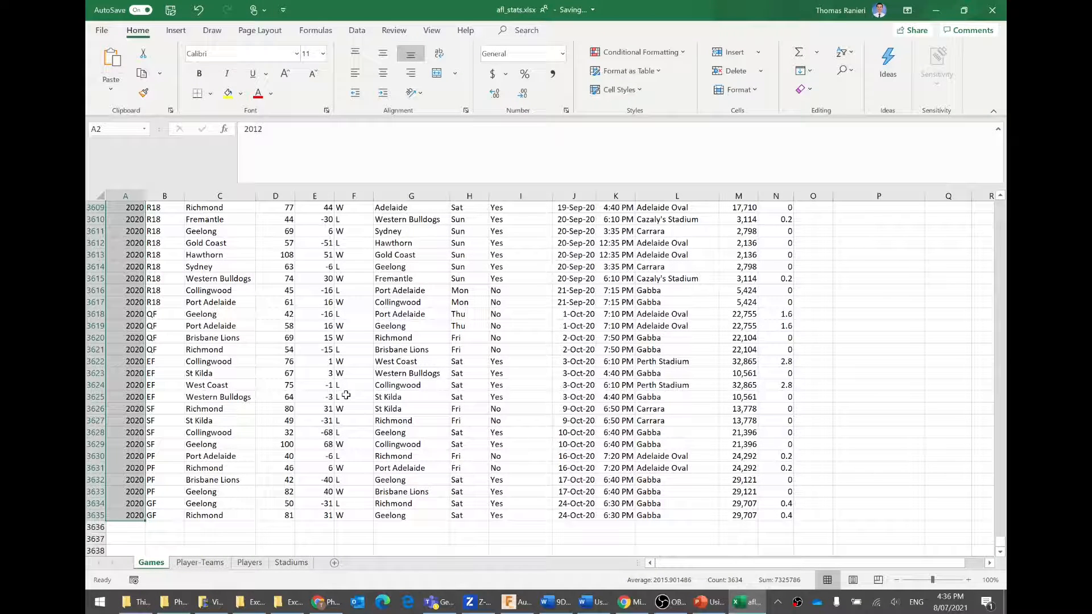
{"action": "key", "text": "ctrl+Home"}
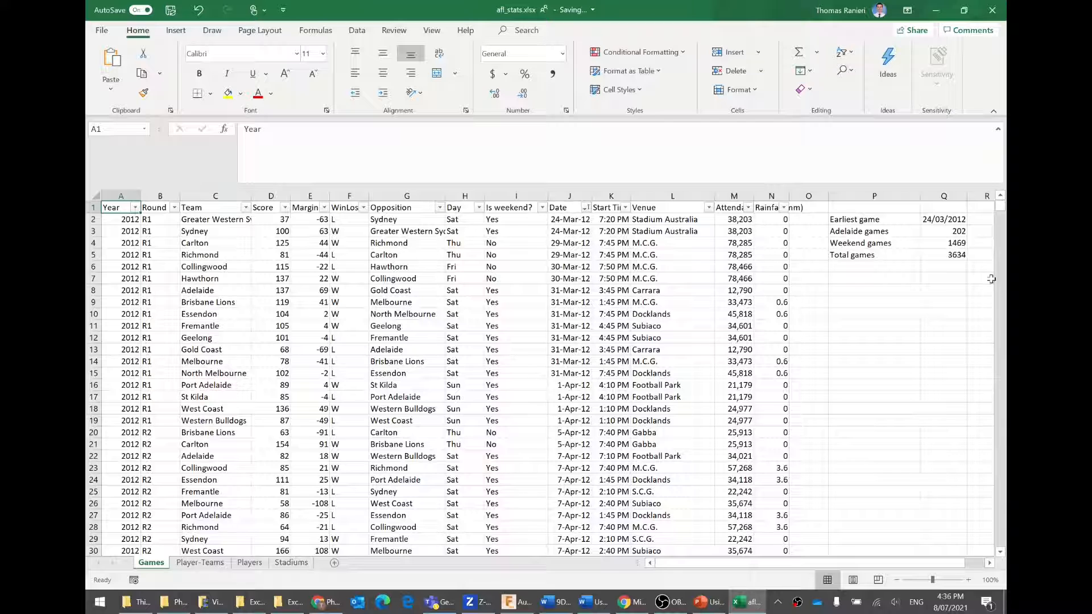
{"action": "left_click", "coordinate": [955, 257]}
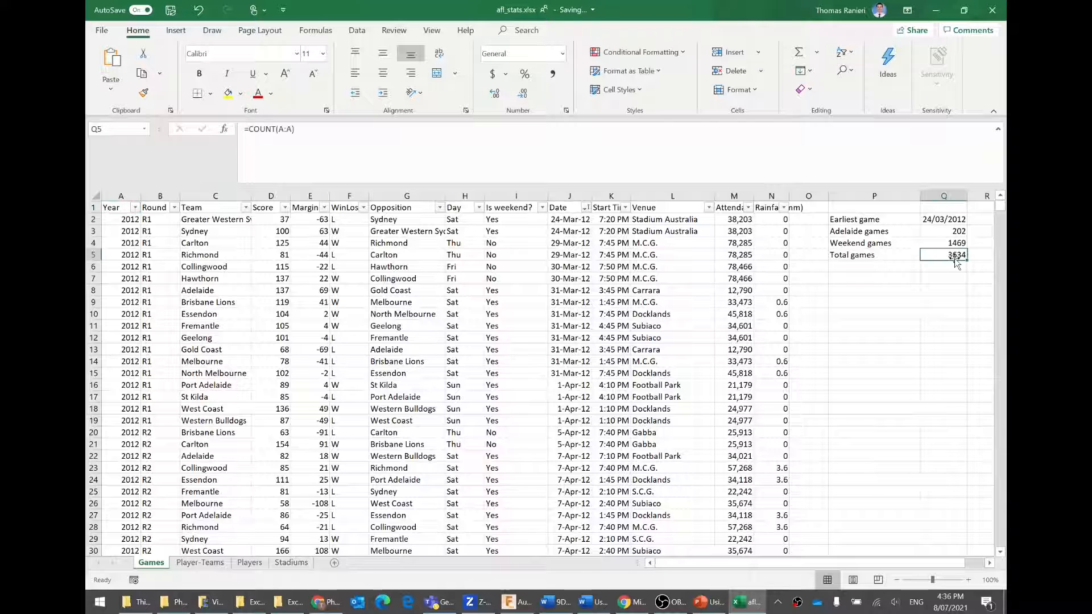
Examine the extent of the game records along the Year and Rainfall columns, returning to the header row.
{"action": "left_click", "coordinate": [126, 219]}
{"action": "key", "text": "ctrl+Down"}
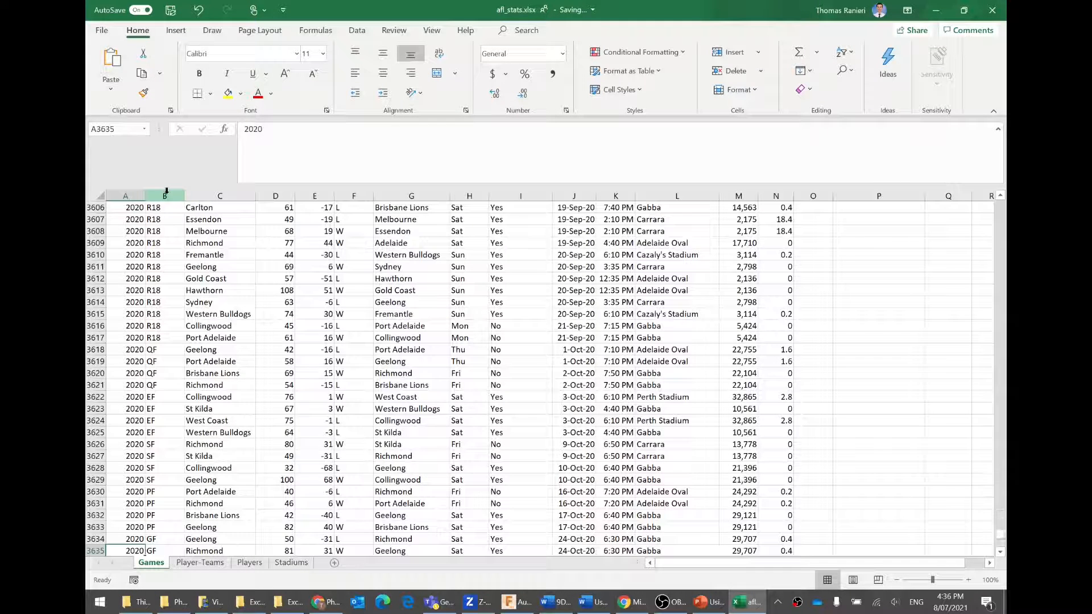
{"action": "key", "text": "ctrl+Up"}
{"action": "key", "text": "ctrl+Right"}
{"action": "key", "text": "ctrl+Down"}
{"action": "key", "text": "ctrl+Down"}
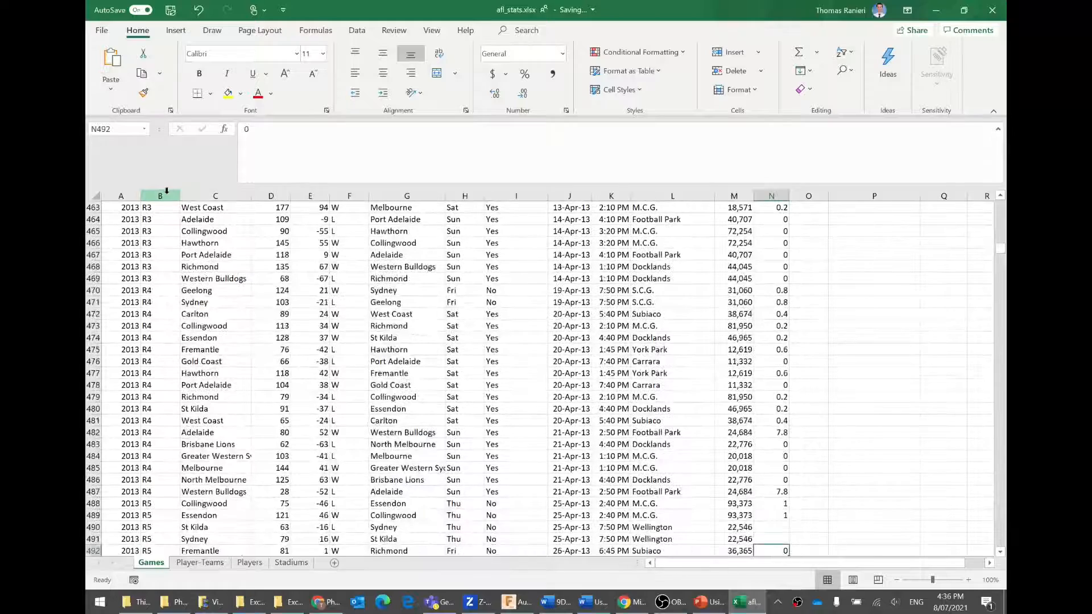
{"action": "key", "text": "ctrl+Left"}
{"action": "key", "text": "ctrl+Up"}
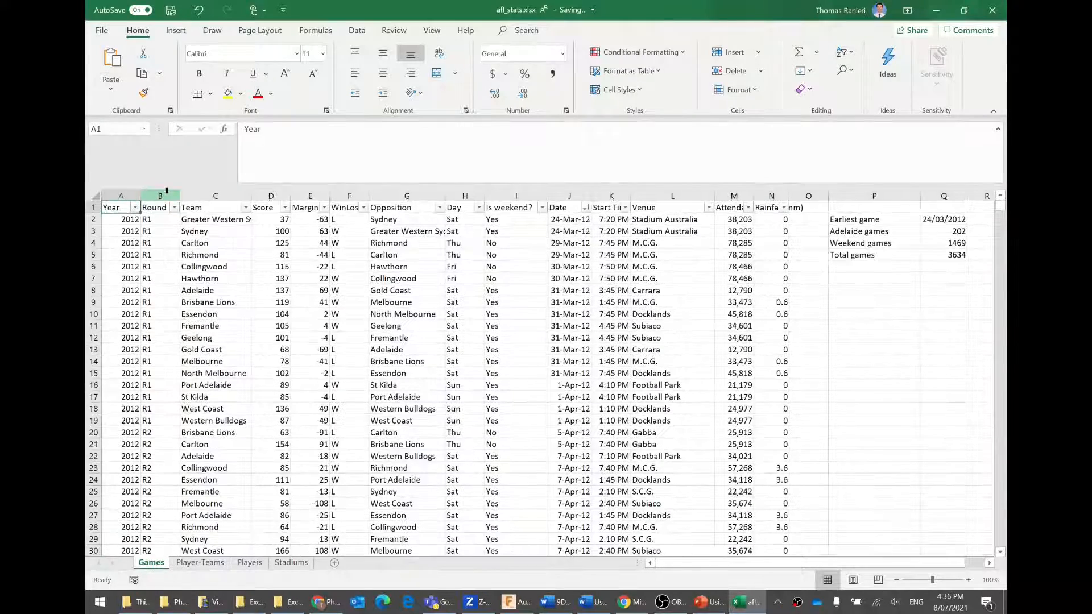
Halve the total games count in Q5 with =COUNT(A:A)/2, since each game takes two rows, and compare it with the Q4 formula.
{"action": "left_click", "coordinate": [931, 256]}
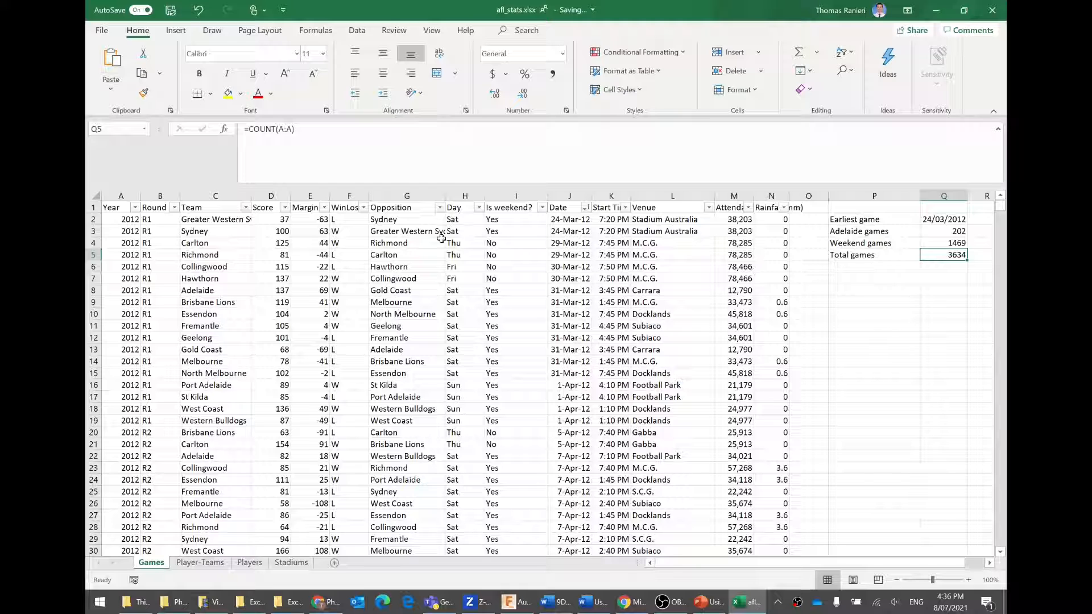
{"action": "left_click_drag", "start_coordinate": [131, 219], "coordinate": [437, 234]}
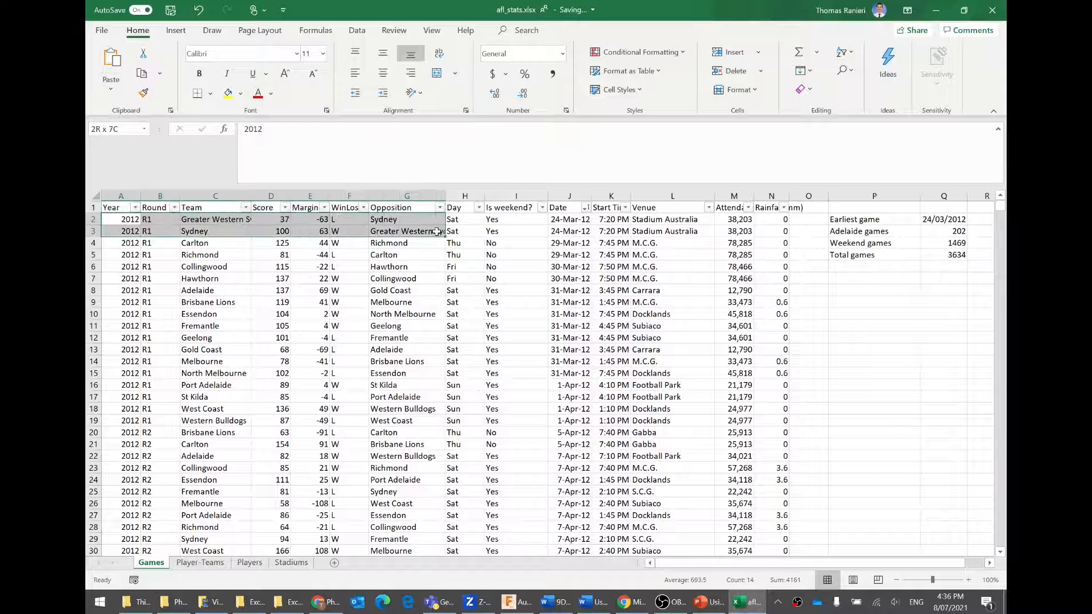
{"action": "left_click", "coordinate": [943, 256]}
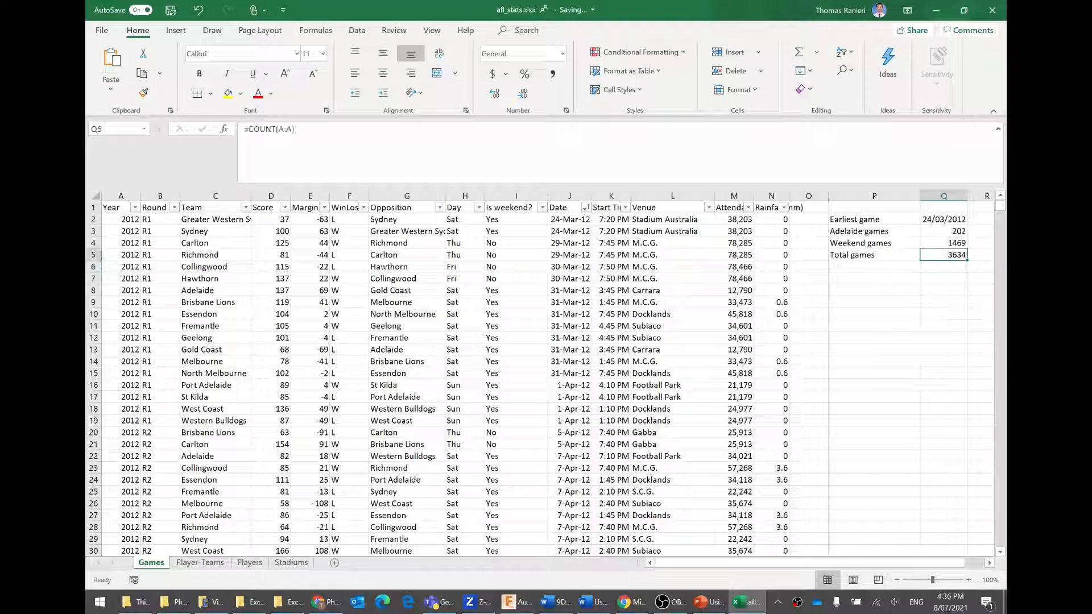
{"action": "key", "text": "F2"}
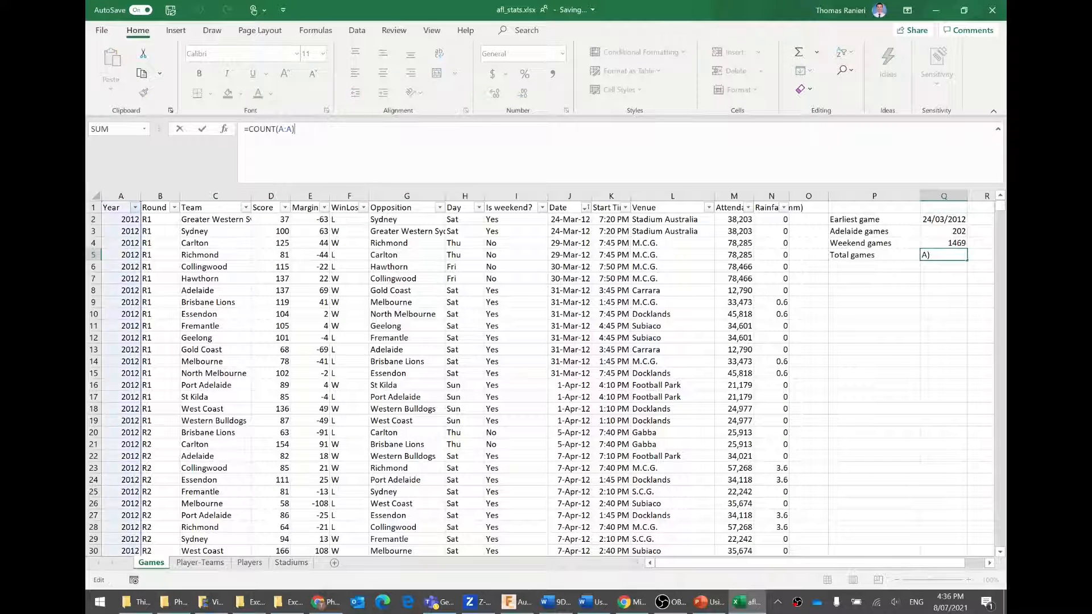
{"action": "key", "text": "Return"}
{"action": "key", "text": "Up"}
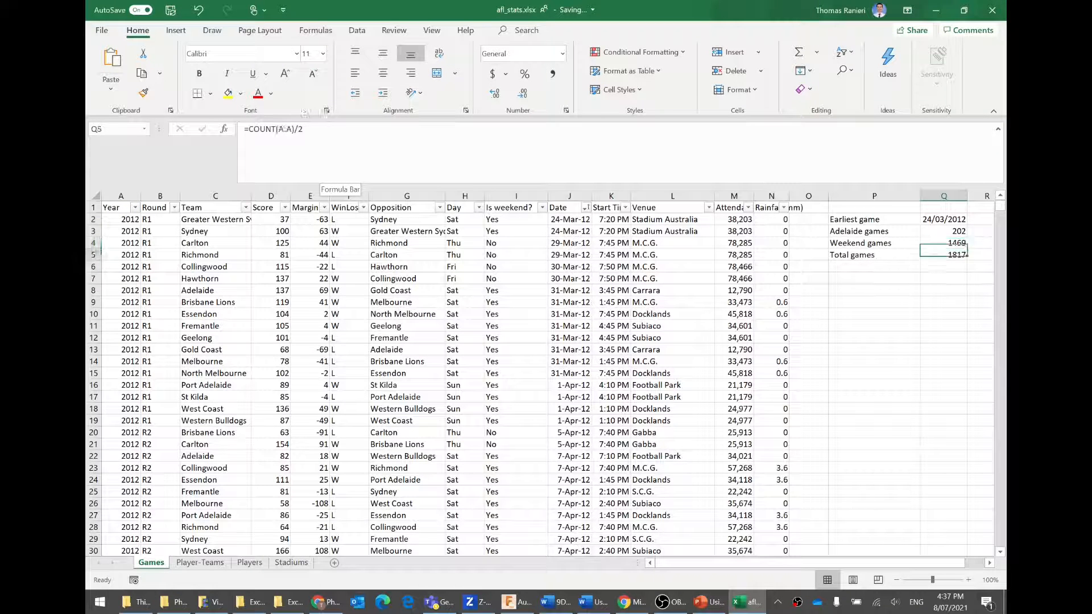
{"action": "key", "text": "Return"}
{"action": "key", "text": "Up"}
{"action": "key", "text": "Up"}
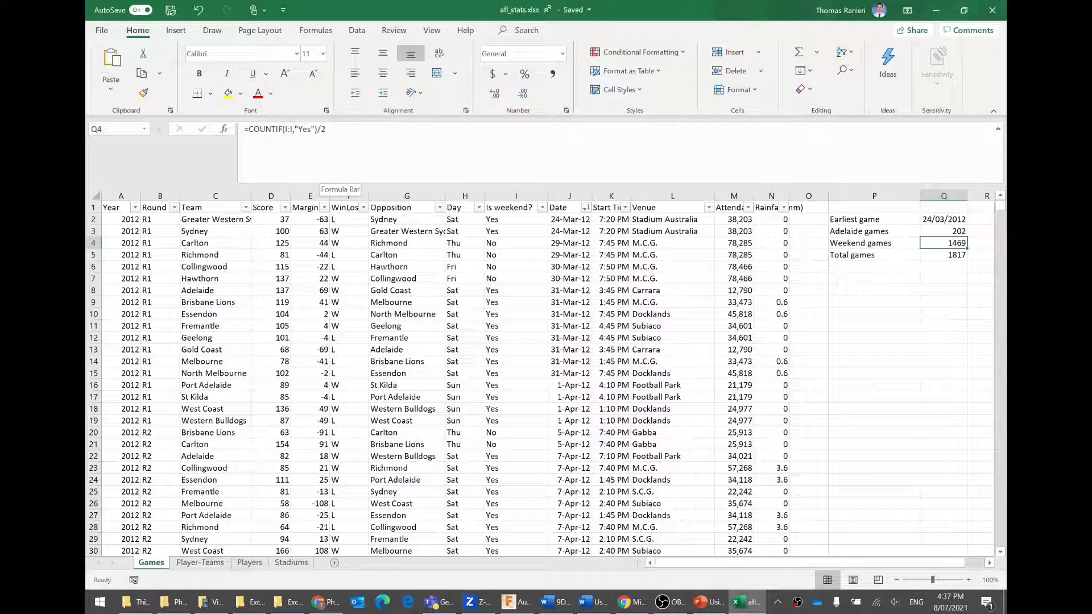
Add the label "Weekend (%)" in P6, below Total games.
{"action": "left_click", "coordinate": [874, 255]}
{"action": "left_click", "coordinate": [874, 266]}
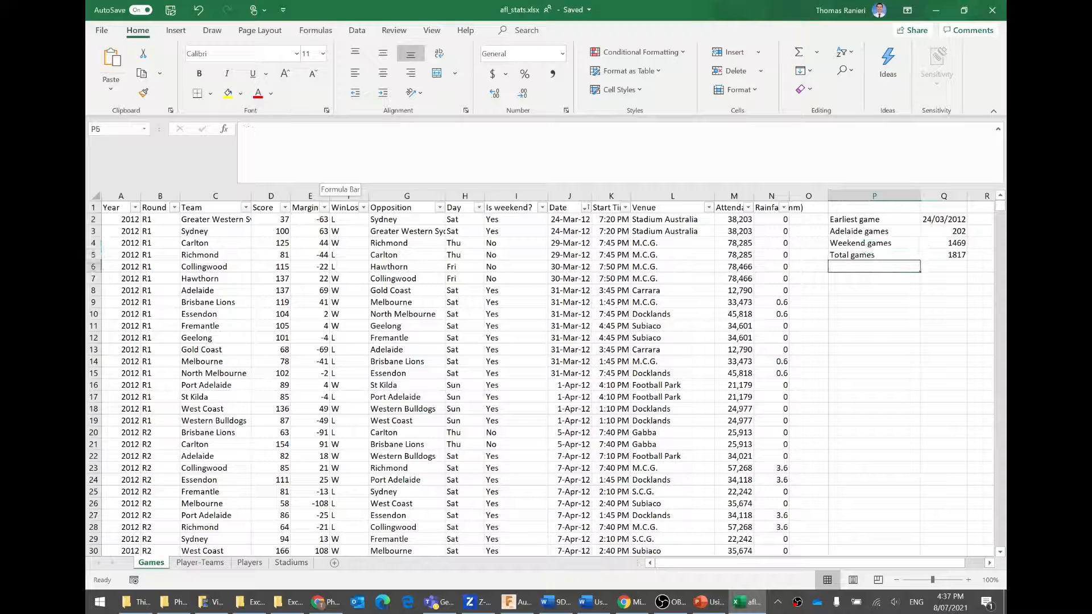
{"action": "type", "text": "Percen"}
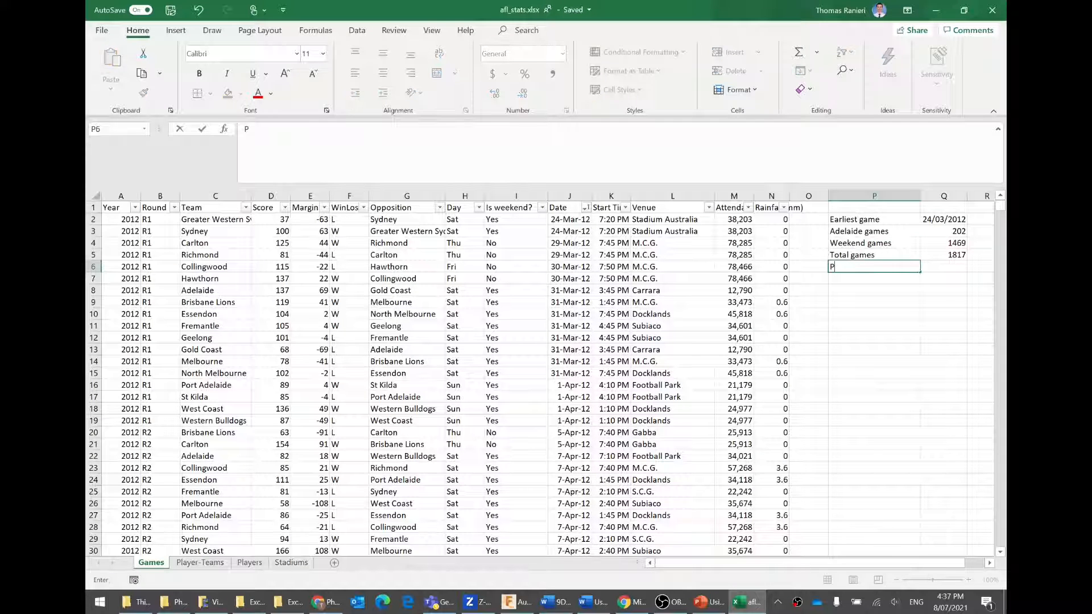
{"action": "key", "text": "BackSpace"}
{"action": "key", "text": "BackSpace"}
{"action": "key", "text": "BackSpace"}
{"action": "key", "text": "BackSpace"}
{"action": "key", "text": "BackSpace"}
{"action": "key", "text": "BackSpace"}
{"action": "type", "text": "Weekened"}
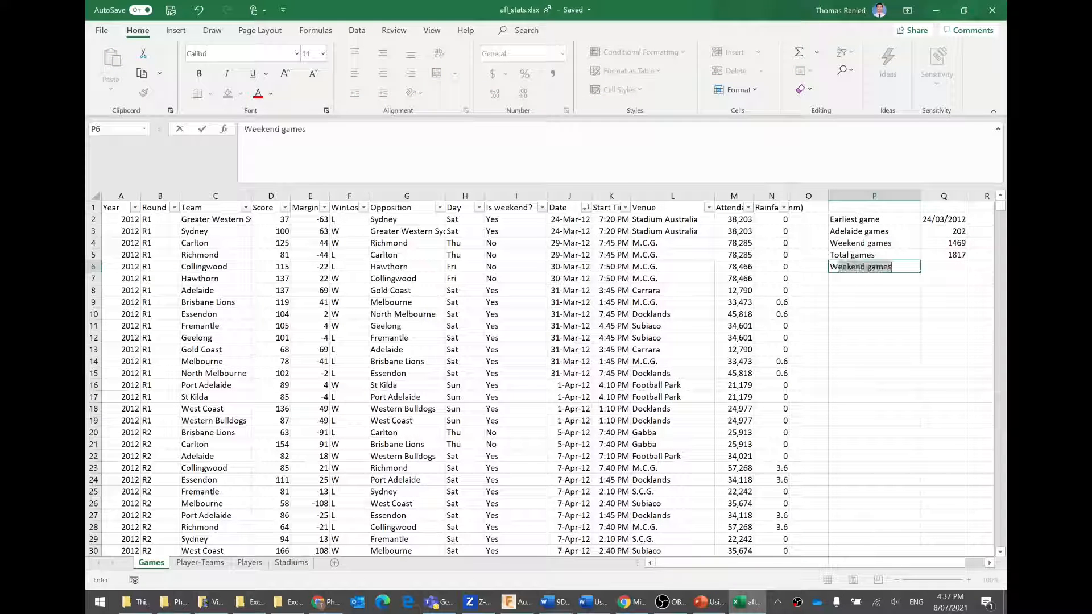
{"action": "key", "text": "BackSpace"}
{"action": "key", "text": "BackSpace"}
{"action": "key", "text": "BackSpace"}
{"action": "type", "text": "d (%)"}
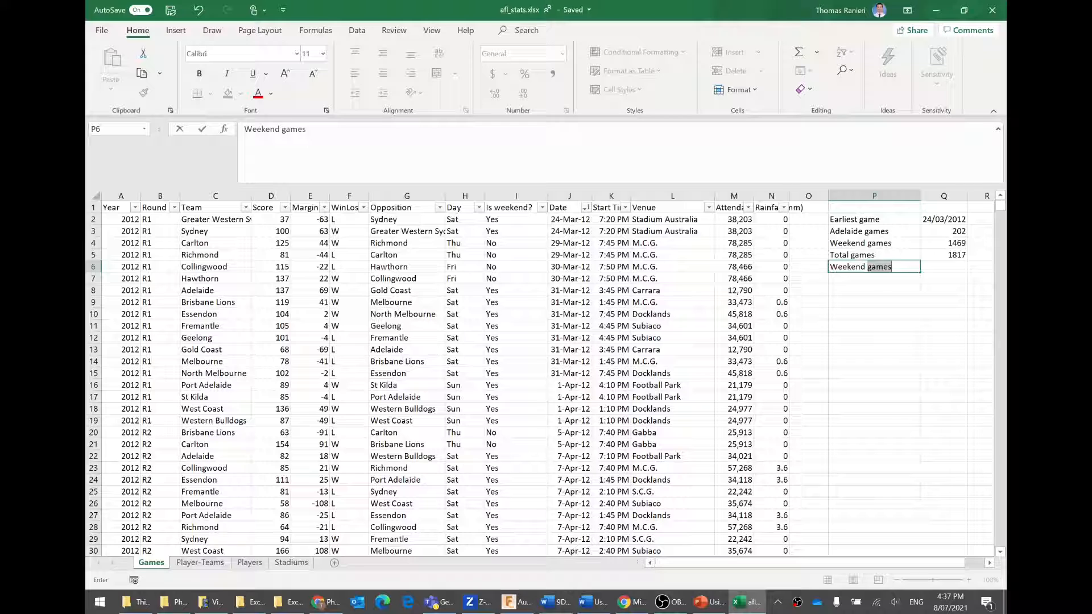
Enter a formula in Q6 that divides the weekend games by the total games, =Q4/Q5.
{"action": "left_click", "coordinate": [948, 271]}
{"action": "type", "text": "="}
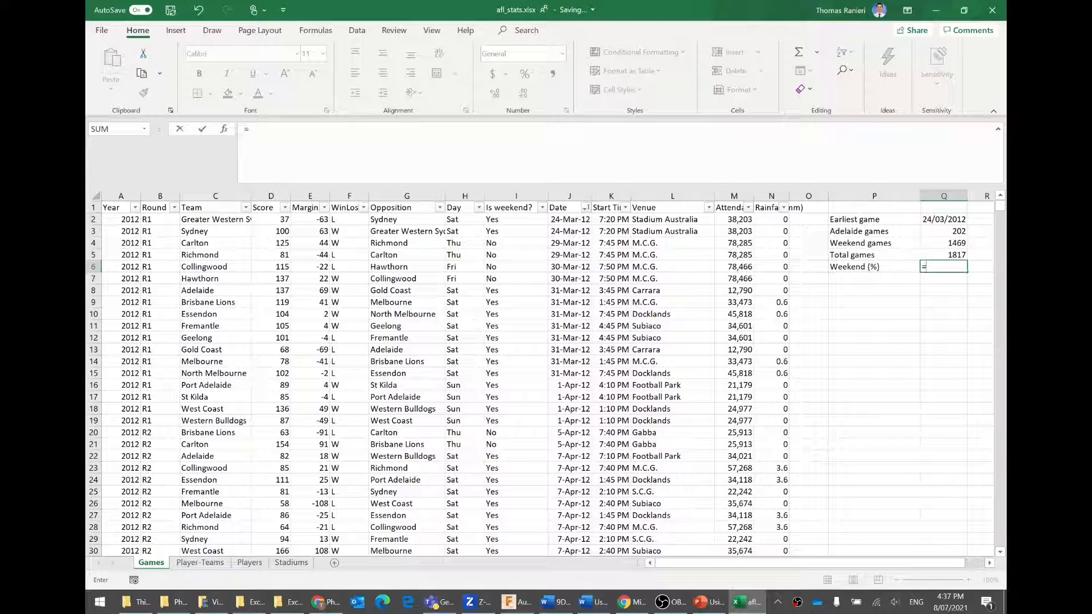
{"action": "left_click", "coordinate": [931, 243]}
{"action": "type", "text": "/"}
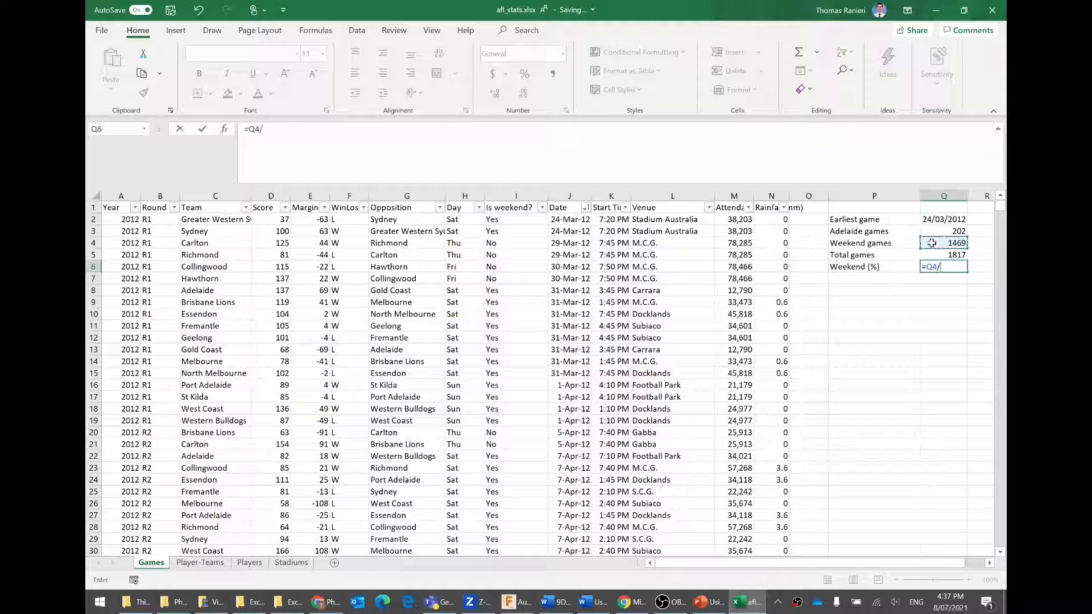
{"action": "left_click", "coordinate": [936, 256]}
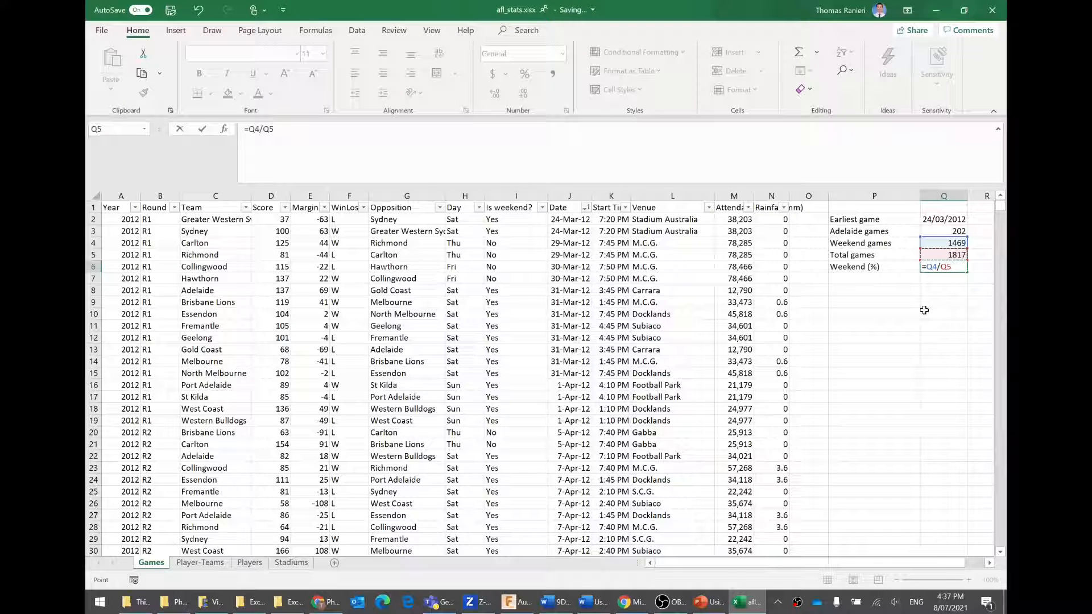
{"action": "key", "text": "Return"}
Format the weekend share in Q6 as Percentage.
{"action": "left_click", "coordinate": [941, 267]}
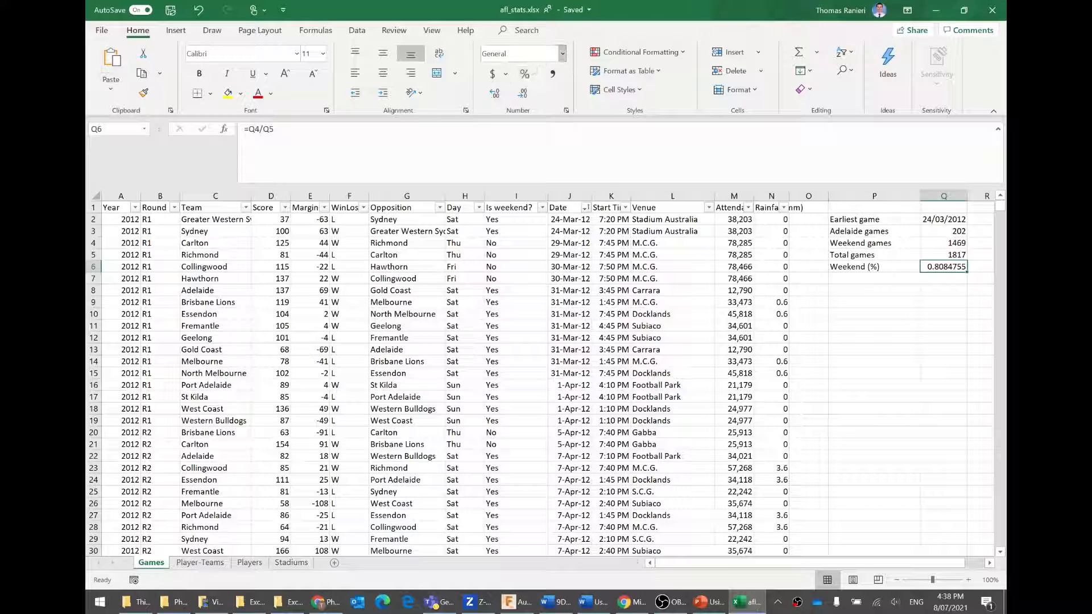
{"action": "left_click", "coordinate": [562, 53]}
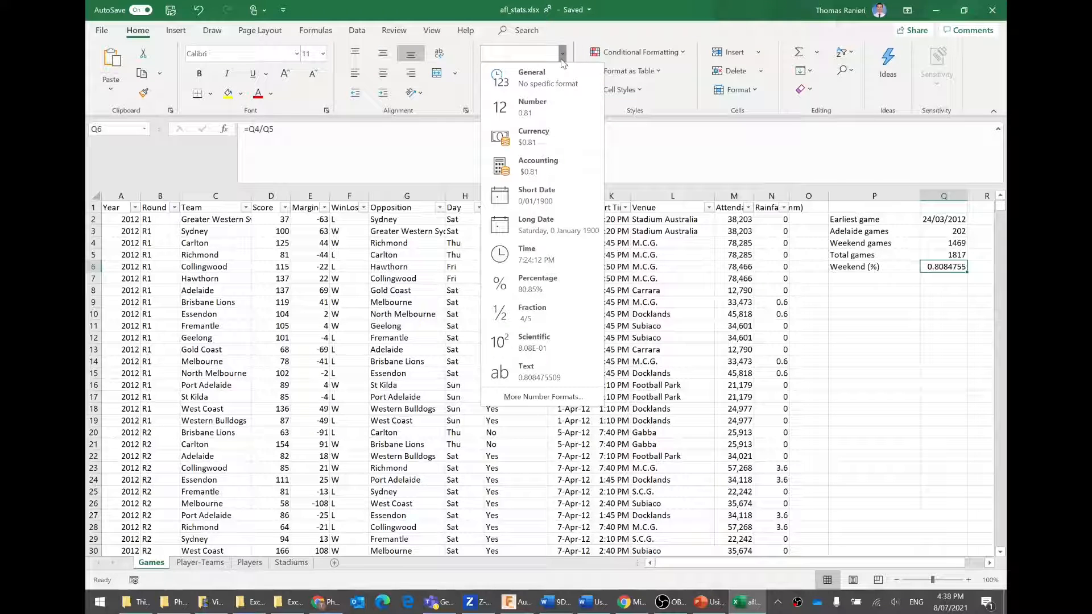
{"action": "left_click", "coordinate": [560, 287]}
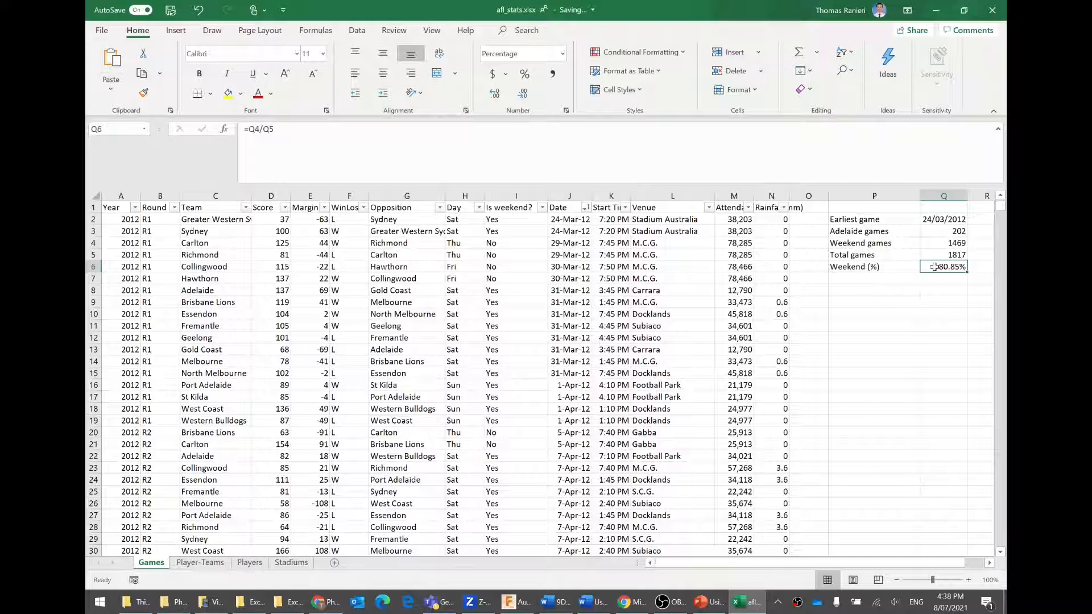